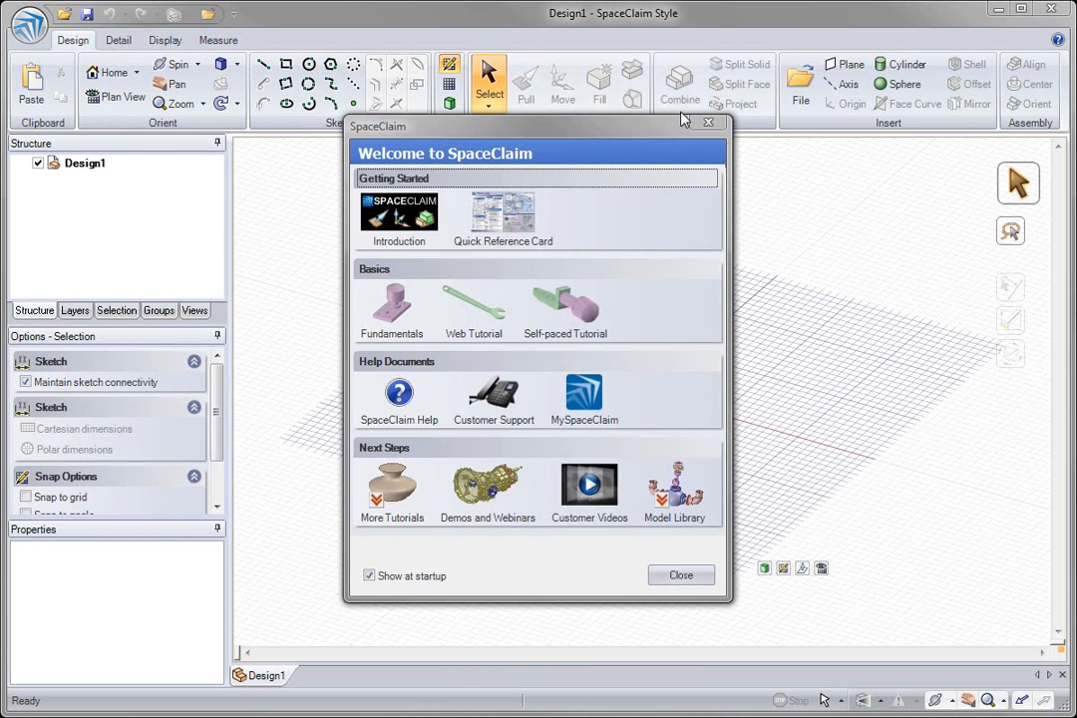
Dismiss the welcome window and open the STEP file updated_assembly.stp from the Final Files folder
{"action": "left_click", "coordinate": [708, 122]}
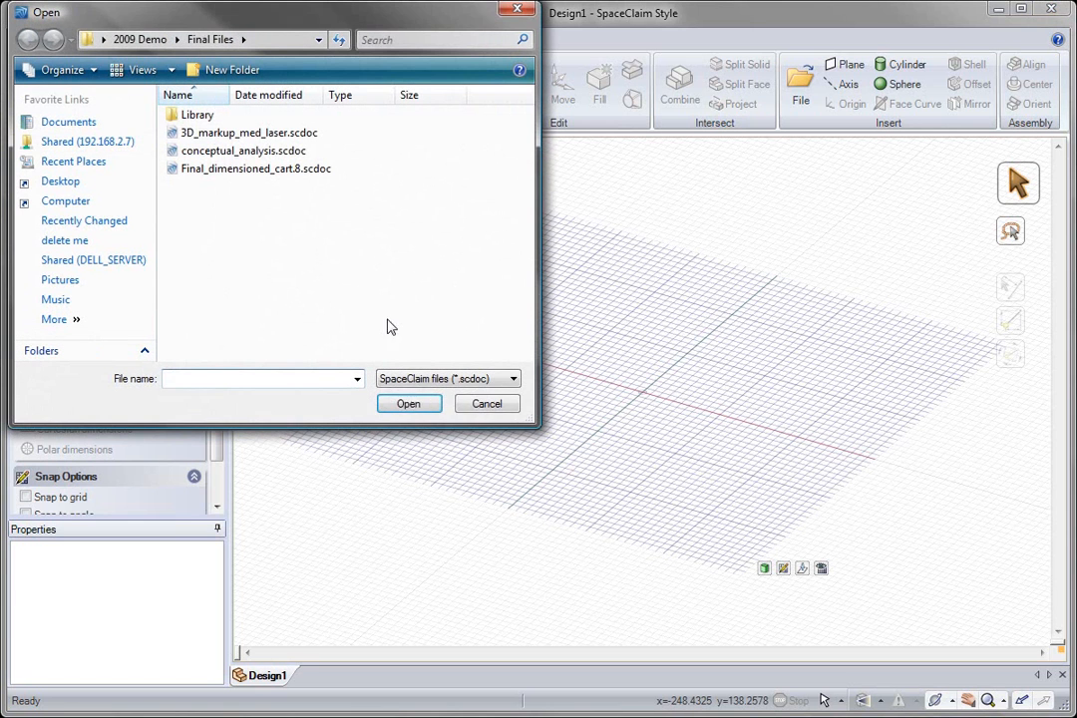
{"action": "left_click", "coordinate": [449, 379]}
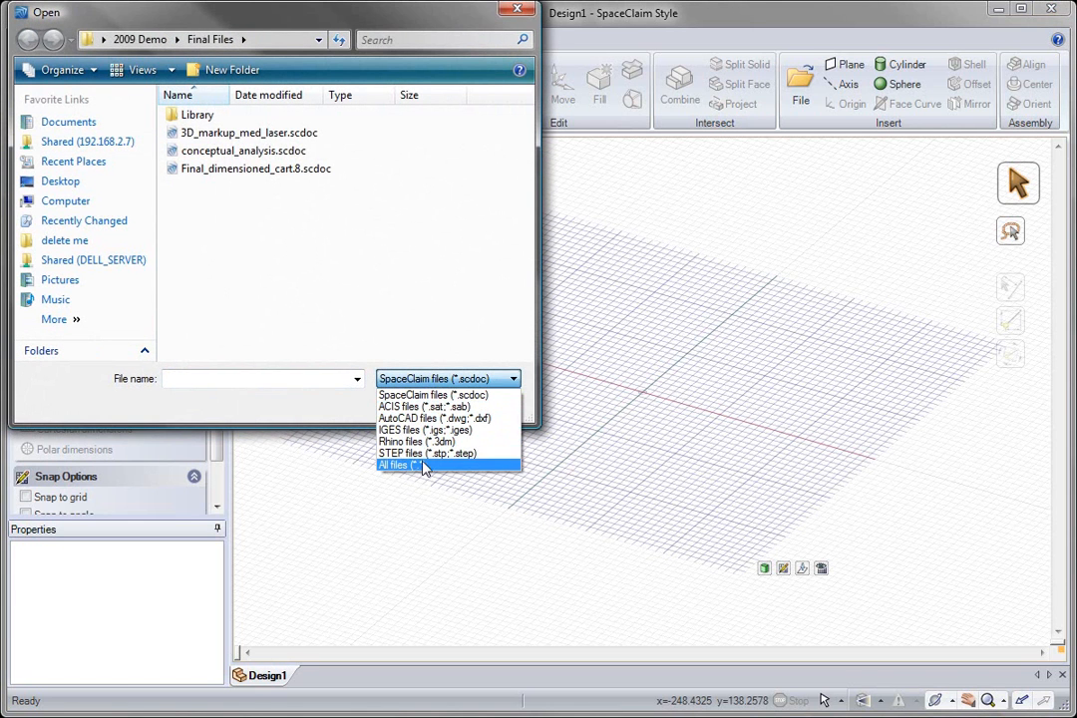
{"action": "left_click", "coordinate": [429, 454]}
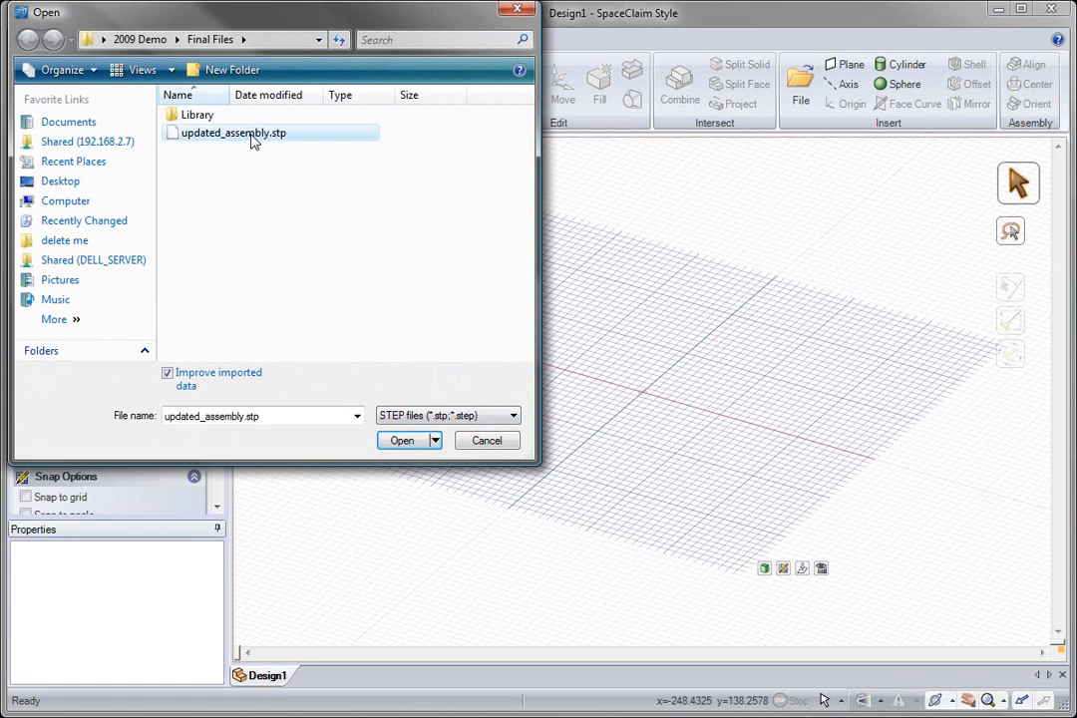
{"action": "double_click", "coordinate": [251, 136]}
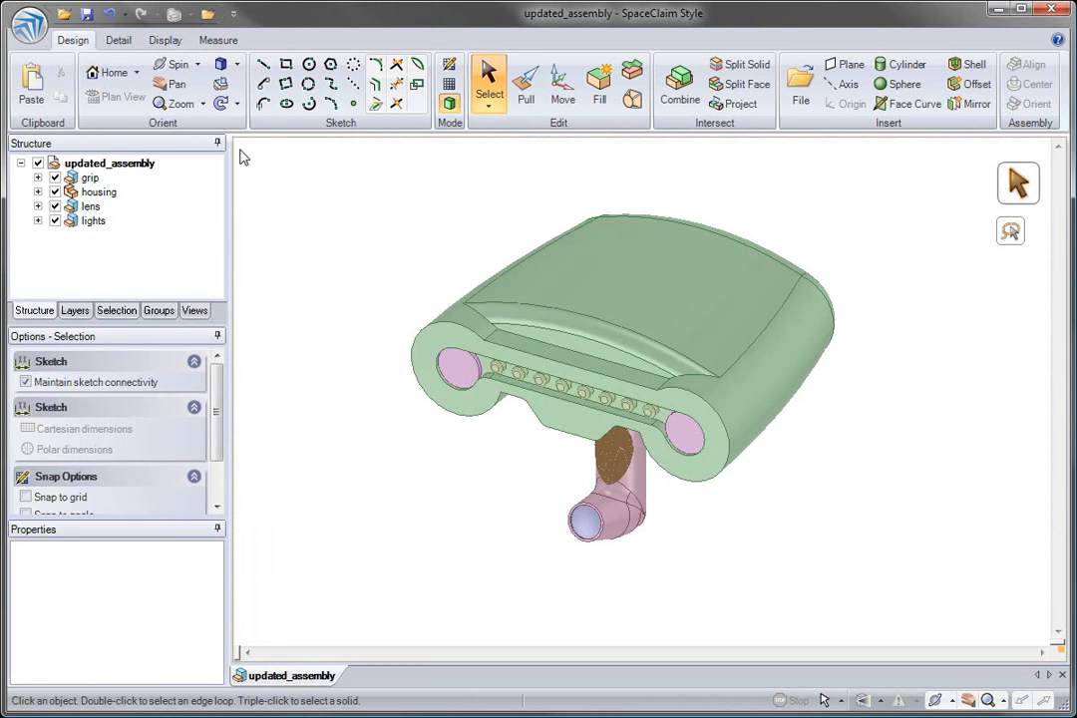
Save the imported assembly as a SpaceClaim document named ID_concept
{"action": "mouse_move", "coordinate": [539, 380]}
{"action": "middle_mouse_down"}
{"action": "mouse_move", "coordinate": [584, 404]}
{"action": "mouse_move", "coordinate": [579, 373]}
{"action": "mouse_move", "coordinate": [579, 385]}
{"action": "mouse_move", "coordinate": [560, 383]}
{"action": "middle_mouse_up"}
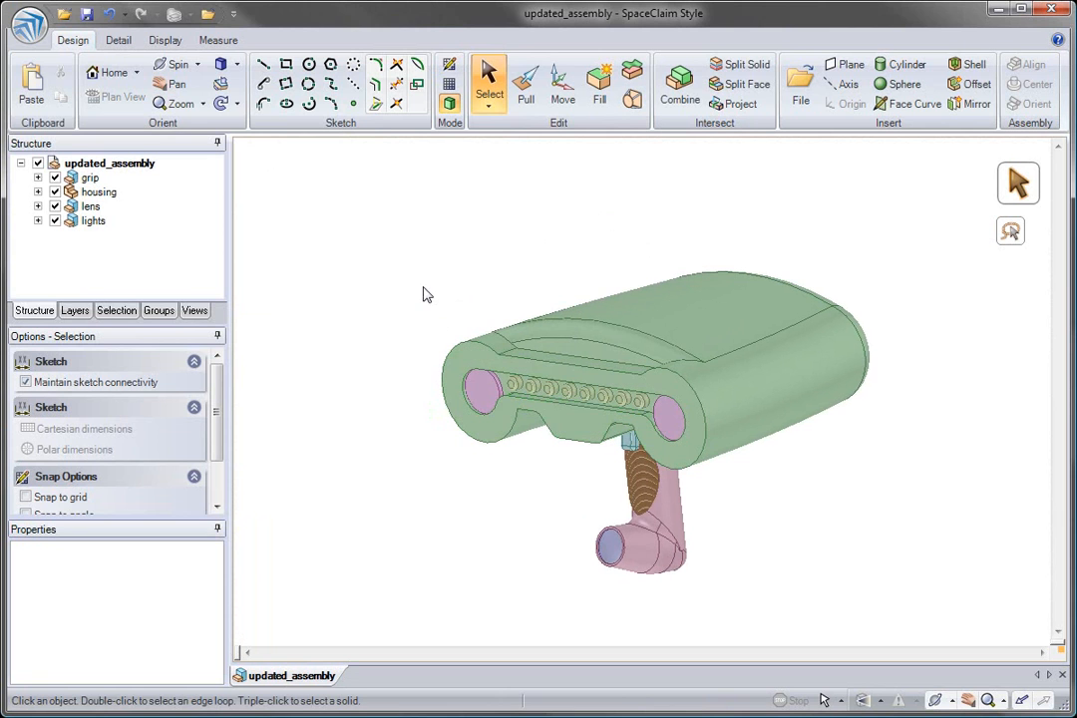
{"action": "left_click", "coordinate": [28, 26]}
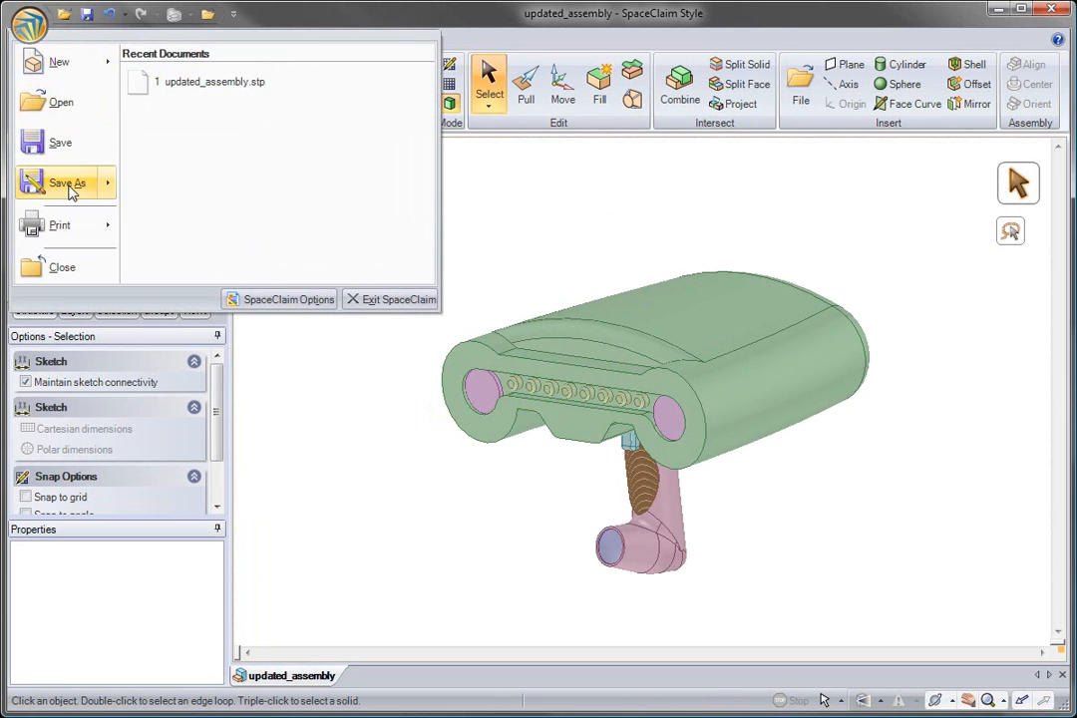
{"action": "mouse_move", "coordinate": [68, 185]}
{"action": "type", "text": "ated_assembly"}
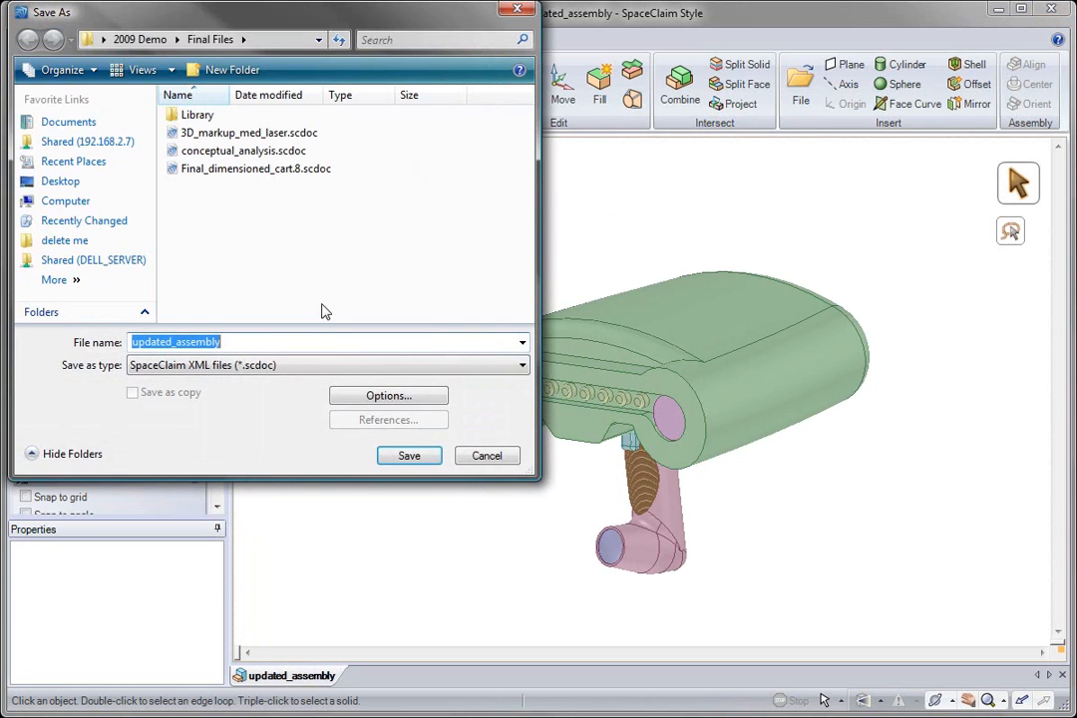
{"action": "type", "text": "ID"}
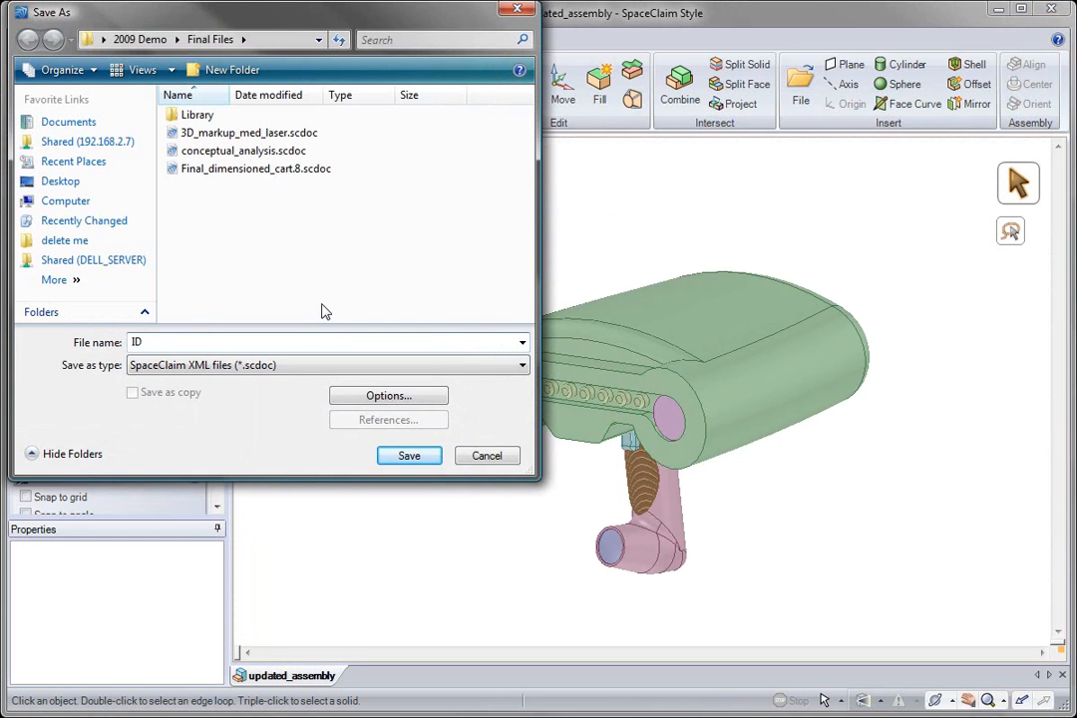
{"action": "type", "text": "_concept"}
{"action": "key", "text": "Return"}
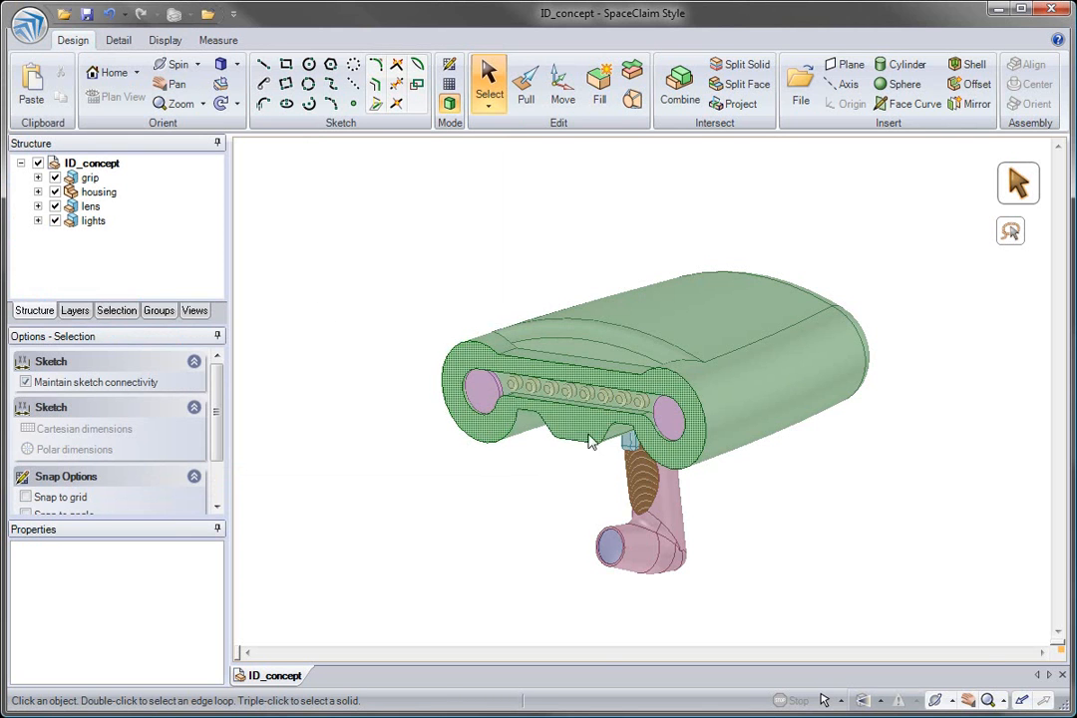
Delete the lights and lens components from the assembly
{"action": "scroll", "coordinate": [563, 489], "scroll_direction": "up", "scroll_amount": 5, "text": "ctrl"}
{"action": "scroll", "coordinate": [552, 553], "scroll_direction": "up", "scroll_amount": 2, "text": "ctrl"}
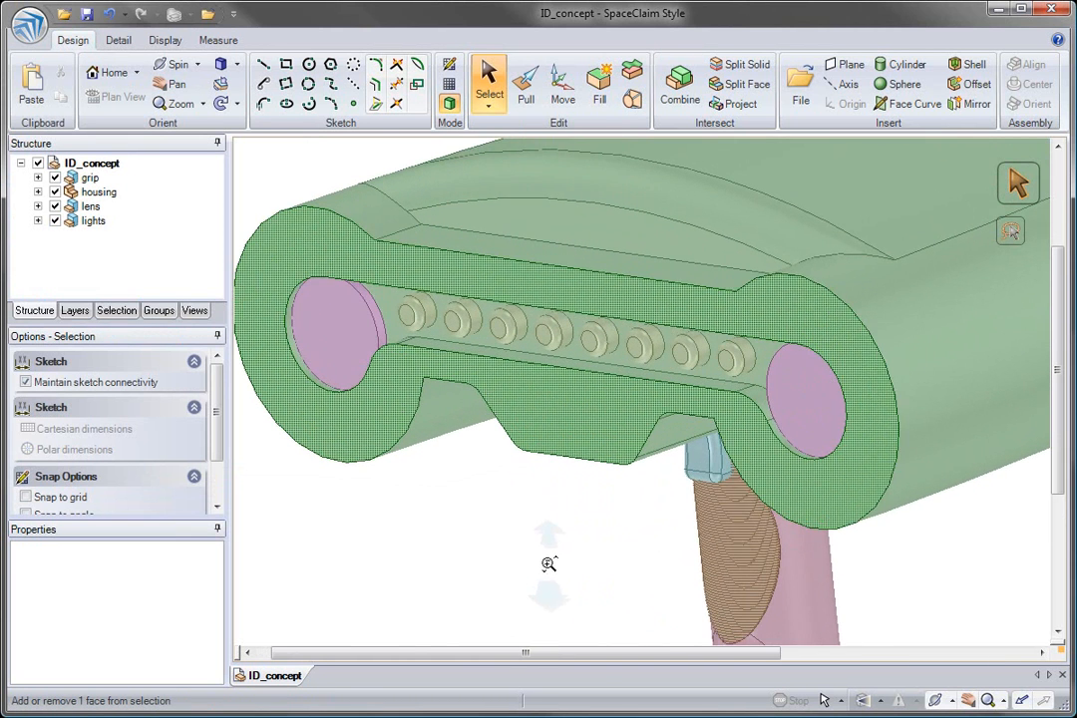
{"action": "left_click", "coordinate": [94, 220]}
{"action": "left_click", "coordinate": [94, 208], "text": "ctrl"}
{"action": "key", "text": "Delete"}
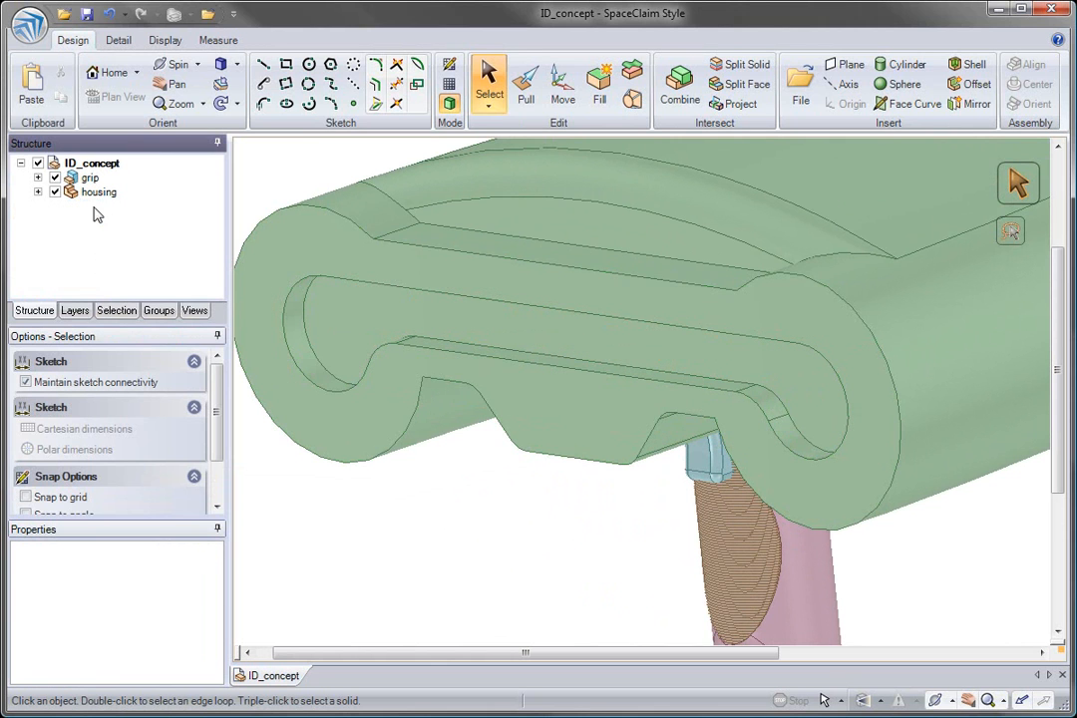
Fill the recess in the housing's front by pulling its floor face up to the surrounding front face
{"action": "left_click", "coordinate": [523, 90]}
{"action": "left_click", "coordinate": [633, 349]}
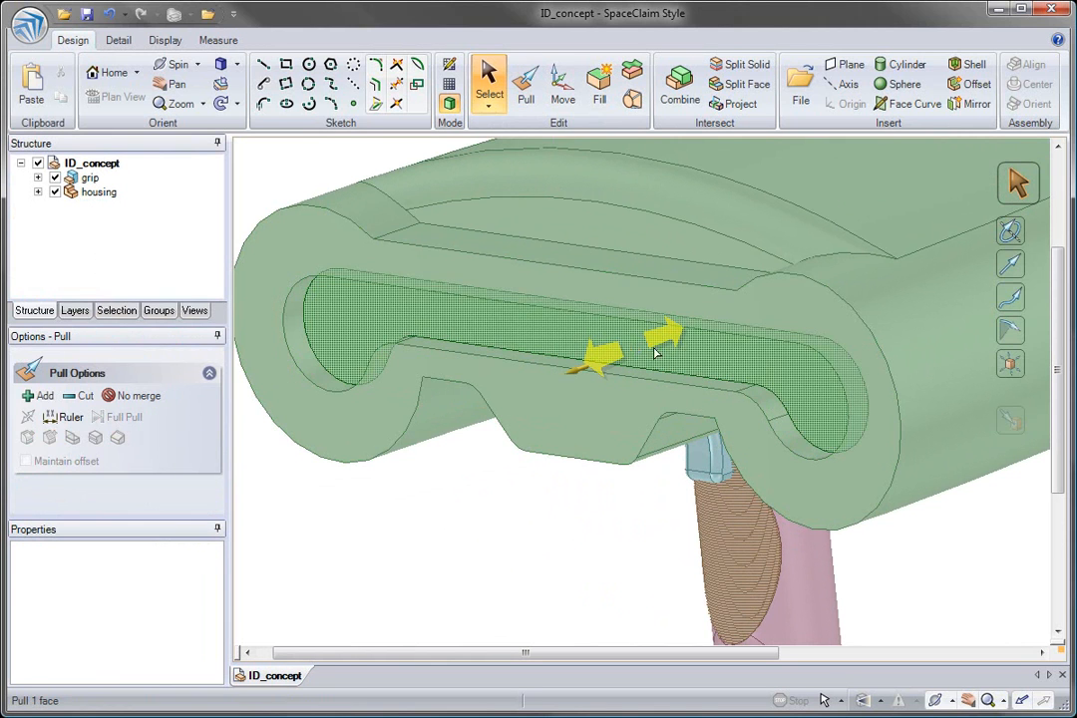
{"action": "left_click_drag", "start_coordinate": [625, 375], "coordinate": [915, 425]}
{"action": "left_click", "coordinate": [1017, 429]}
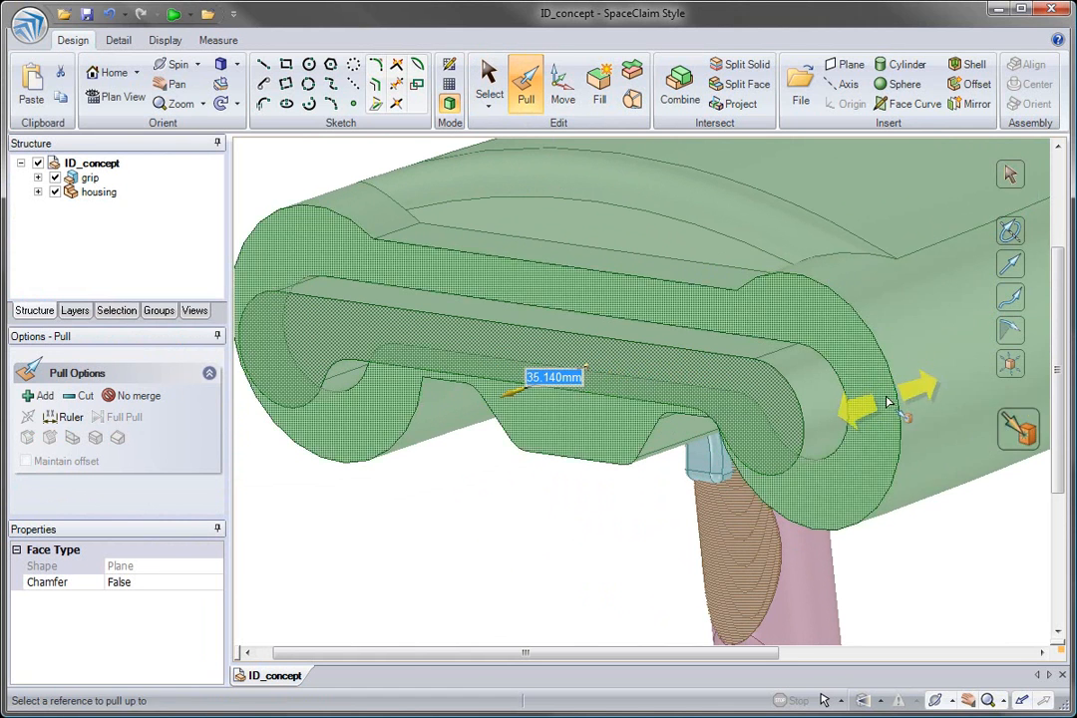
{"action": "left_click", "coordinate": [867, 391]}
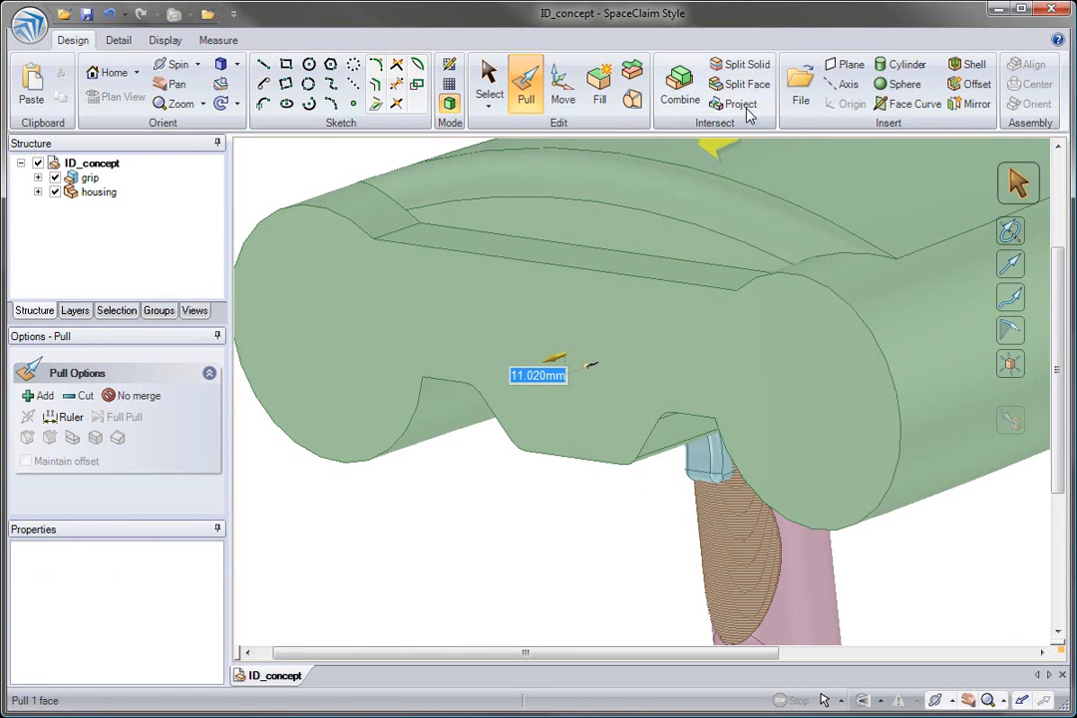
Split the housing's front face along the cylindrical side faces so both round ends become separate faces
{"action": "left_click", "coordinate": [741, 84]}
{"action": "left_click", "coordinate": [819, 367]}
{"action": "left_click", "coordinate": [1010, 342]}
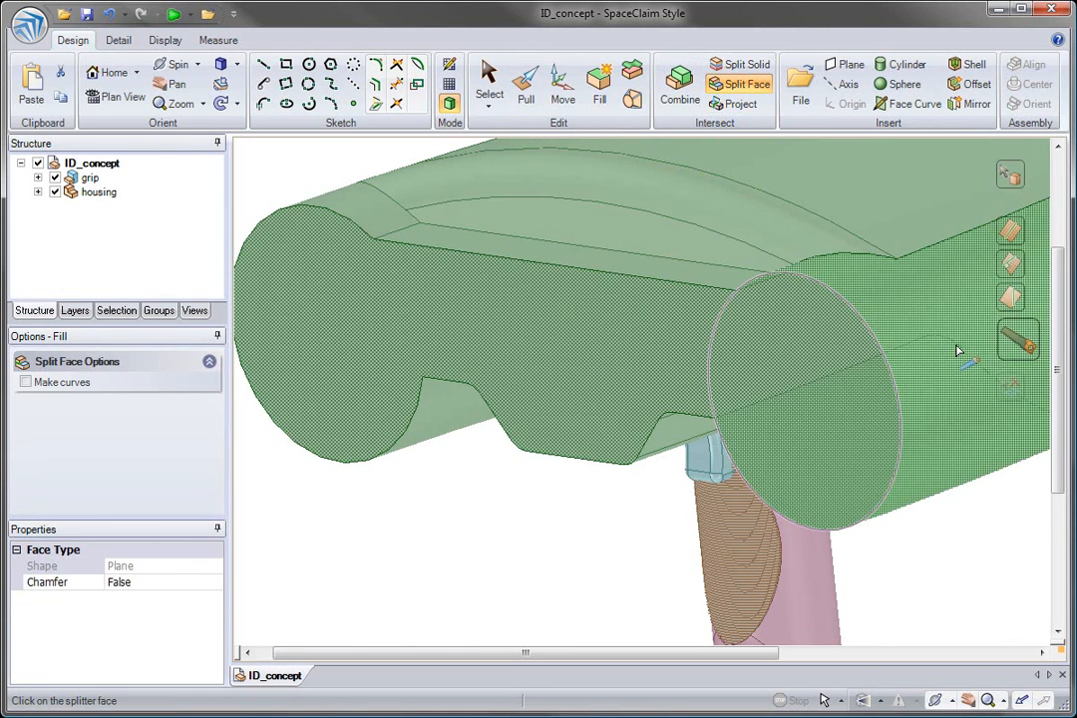
{"action": "left_click", "coordinate": [957, 348]}
{"action": "left_click", "coordinate": [630, 339]}
{"action": "left_click", "coordinate": [380, 309]}
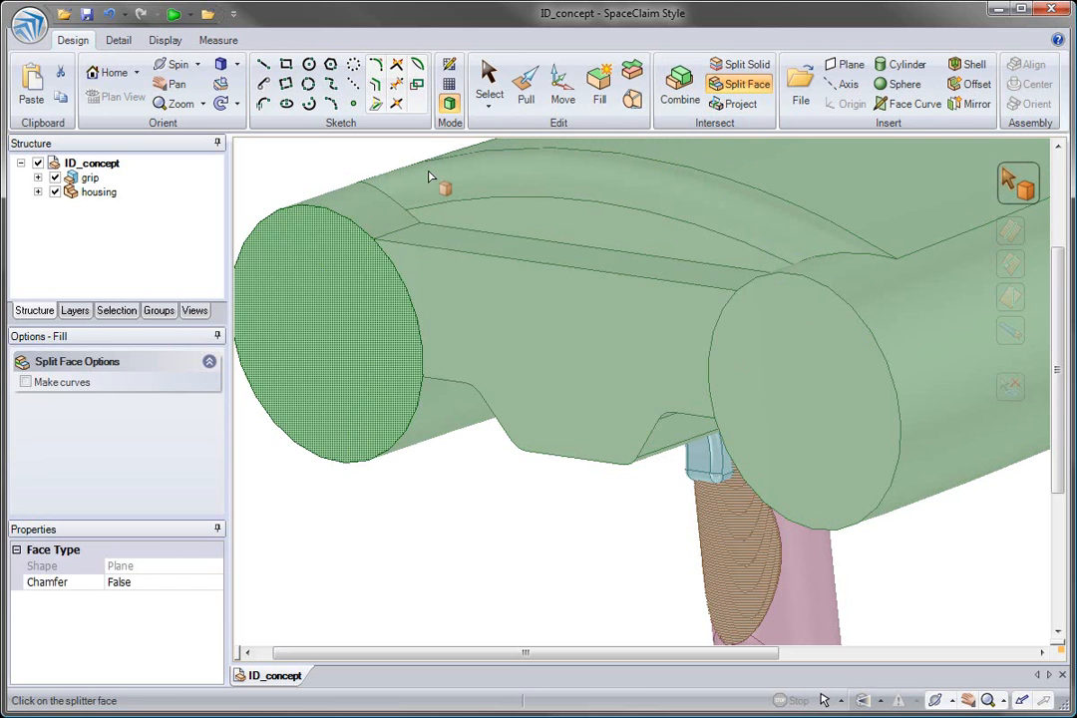
Pull the middle front face between the two round ends 12 mm inward
{"action": "left_click", "coordinate": [526, 89]}
{"action": "left_click", "coordinate": [498, 322]}
{"action": "left_click_drag", "start_coordinate": [492, 320], "coordinate": [497, 328]}
{"action": "type", "text": "12"}
{"action": "key", "text": "Return"}
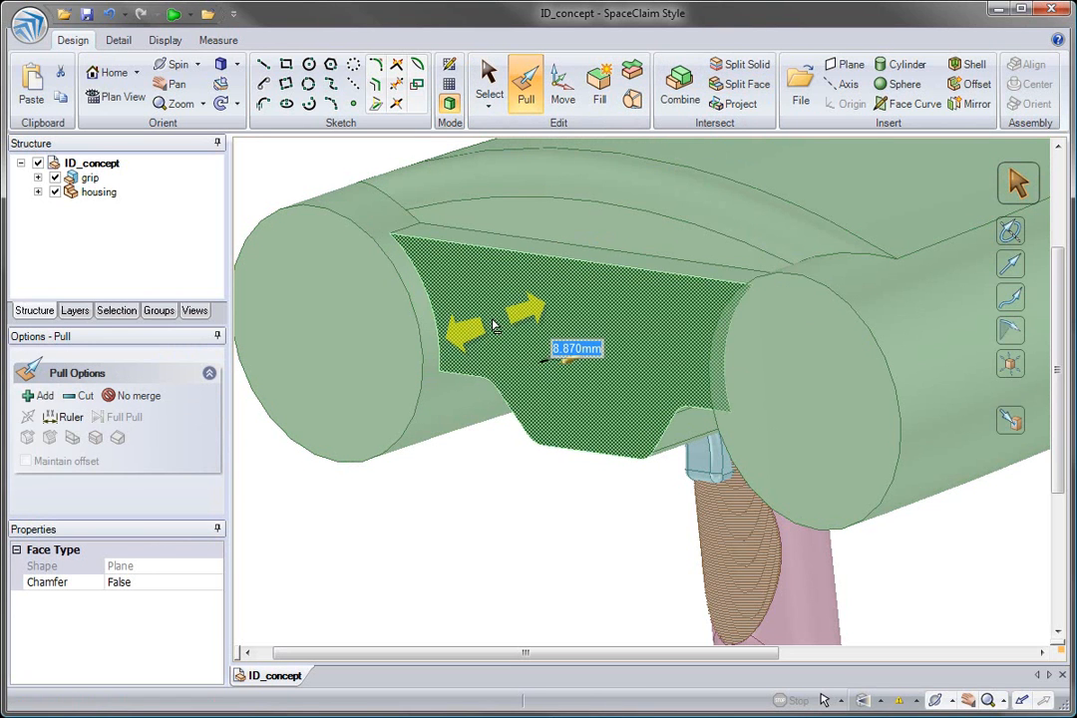
{"action": "key", "text": "Escape"}
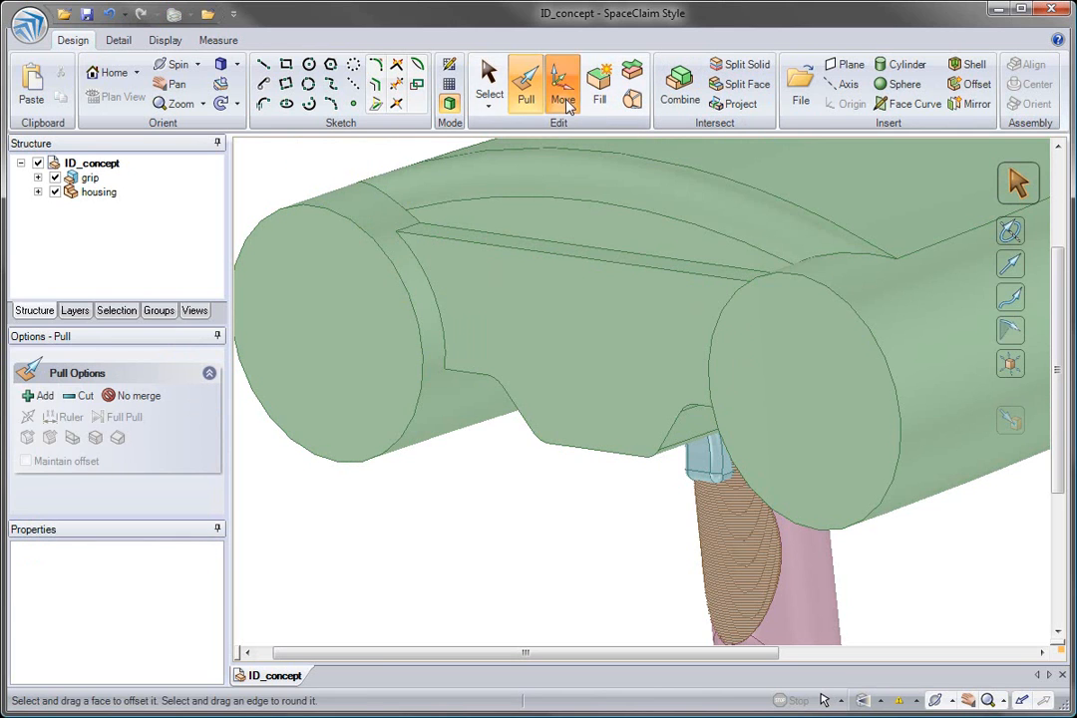
Move the crescent-shaped face above the housing's front ledge and tilt it back about its lower edge
{"action": "left_click", "coordinate": [562, 90]}
{"action": "left_click", "coordinate": [573, 234]}
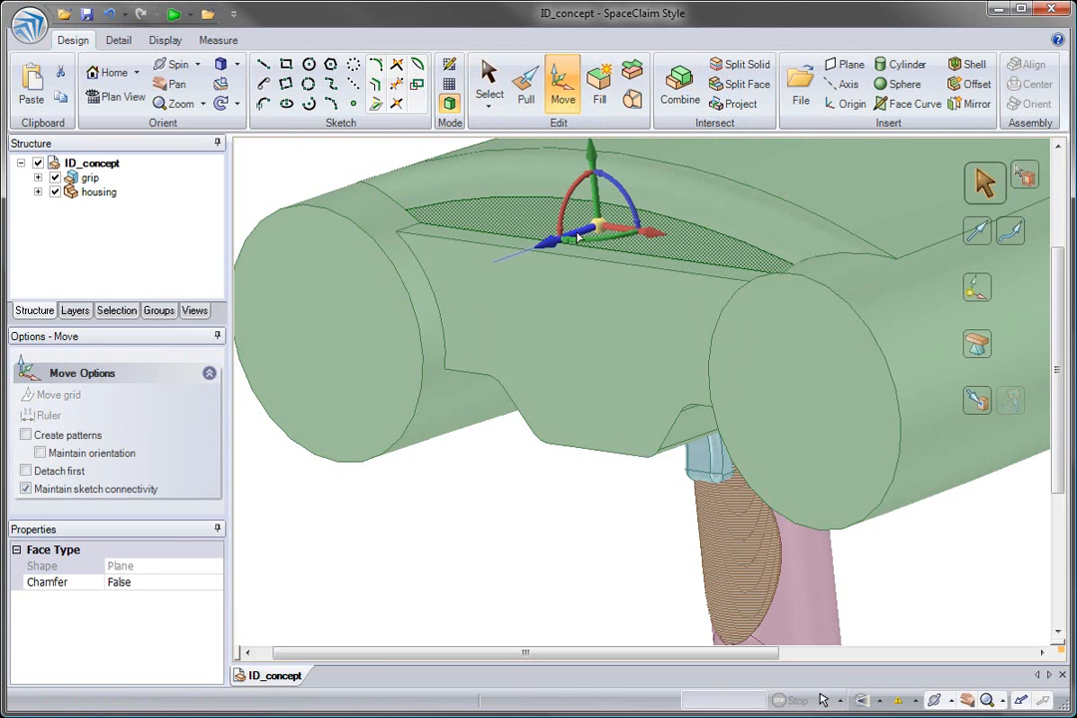
{"action": "left_click_drag", "start_coordinate": [583, 236], "coordinate": [581, 234]}
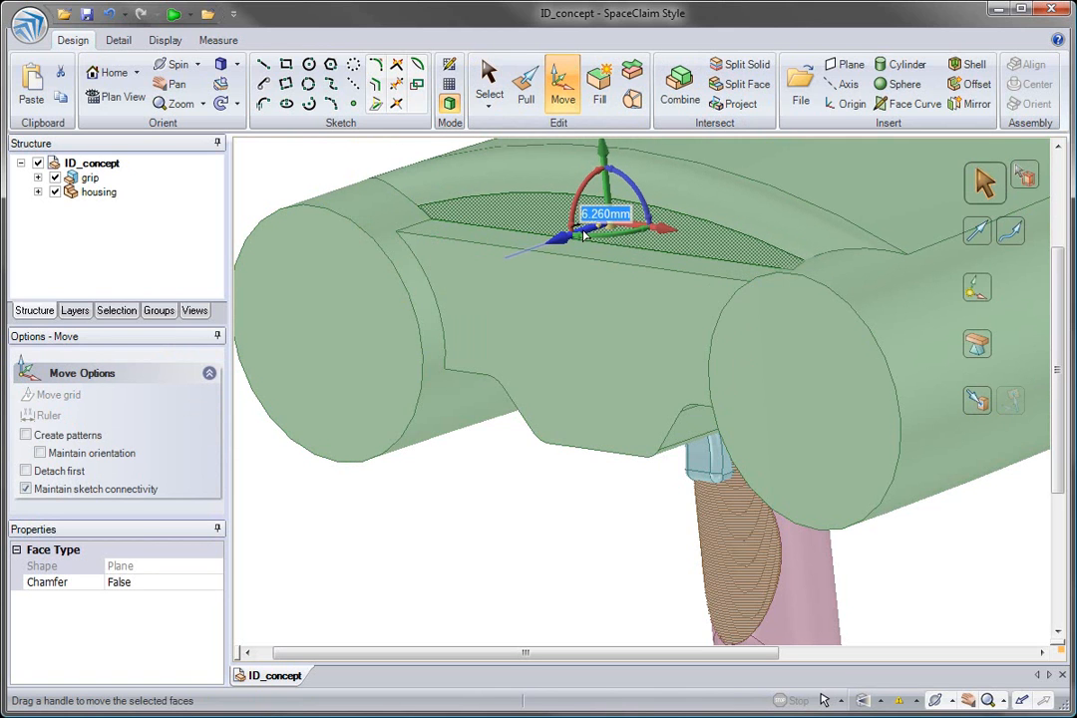
{"action": "left_click", "coordinate": [665, 258]}
{"action": "left_click", "coordinate": [667, 251]}
{"action": "left_click_drag", "start_coordinate": [597, 229], "coordinate": [579, 213]}
{"action": "left_click", "coordinate": [358, 152]}
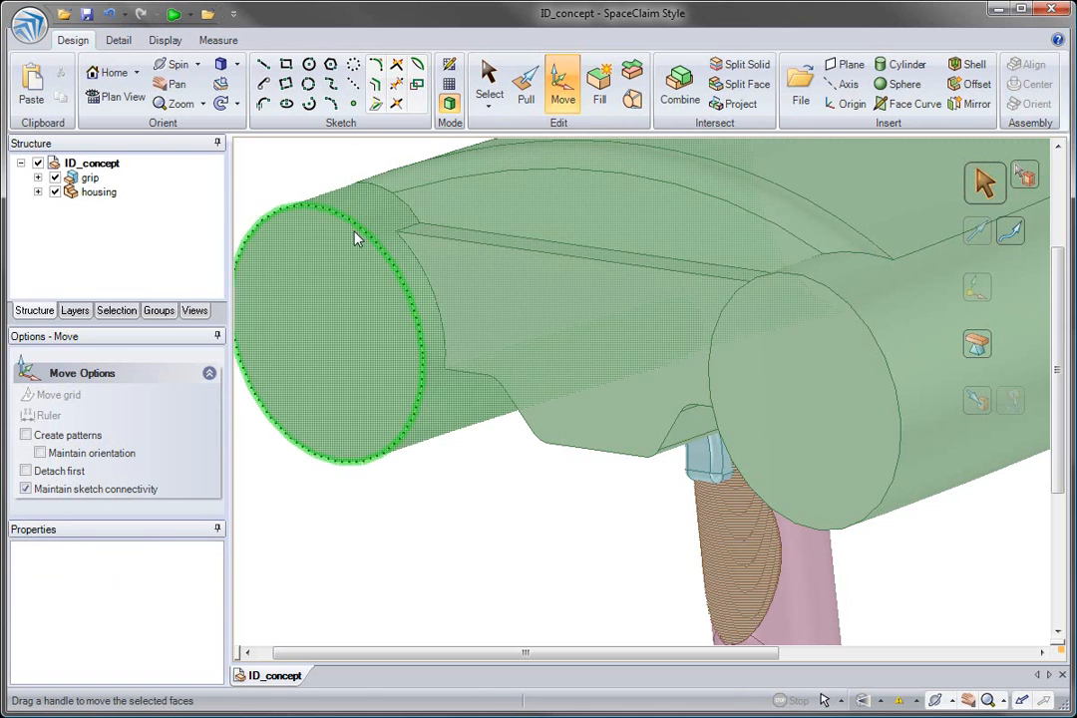
Link the two round end faces with a mirror about the housing's mid-plane and rotate them symmetrically at an angle
{"action": "left_click", "coordinate": [959, 104]}
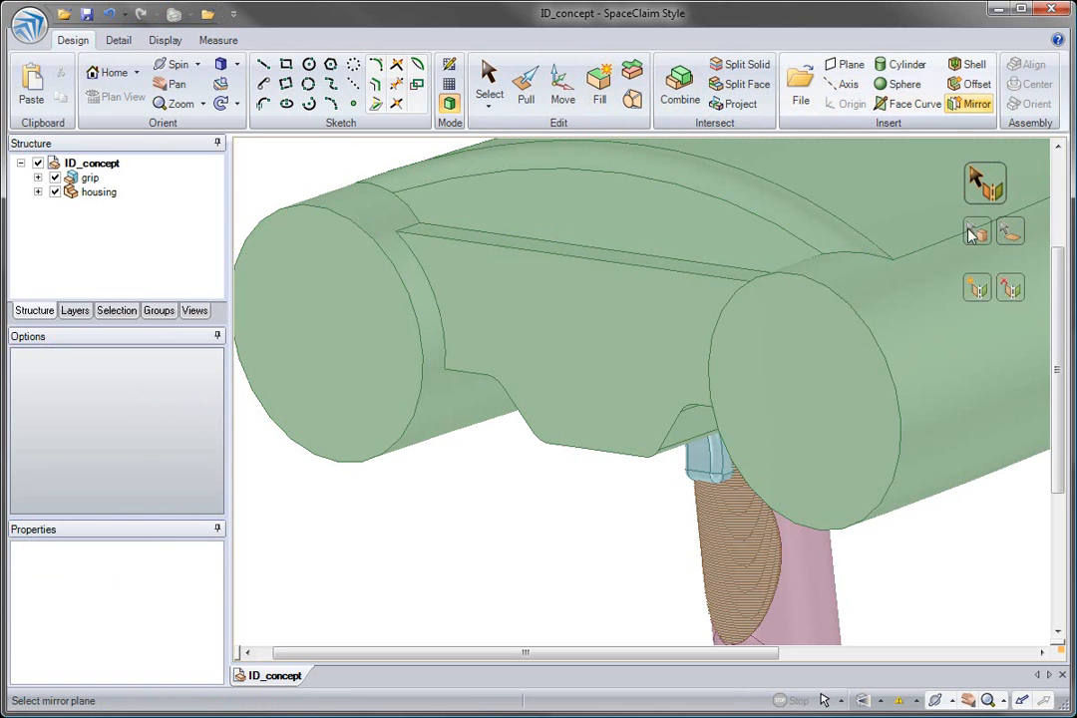
{"action": "left_click", "coordinate": [346, 293]}
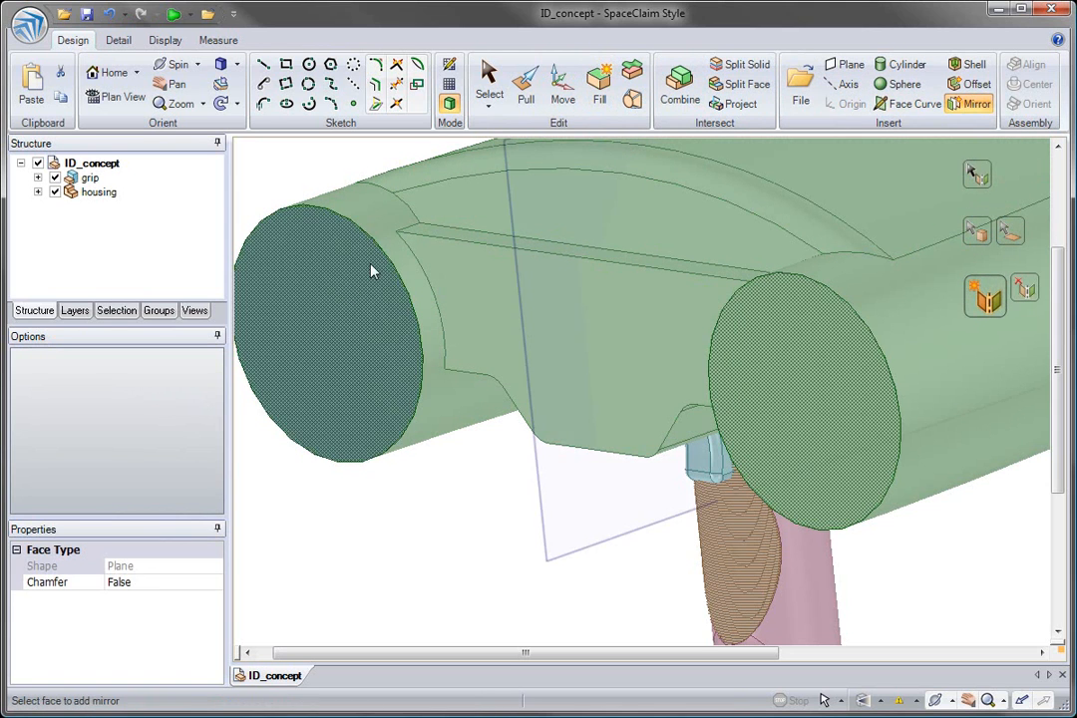
{"action": "left_click", "coordinate": [555, 100]}
{"action": "left_click", "coordinate": [327, 349]}
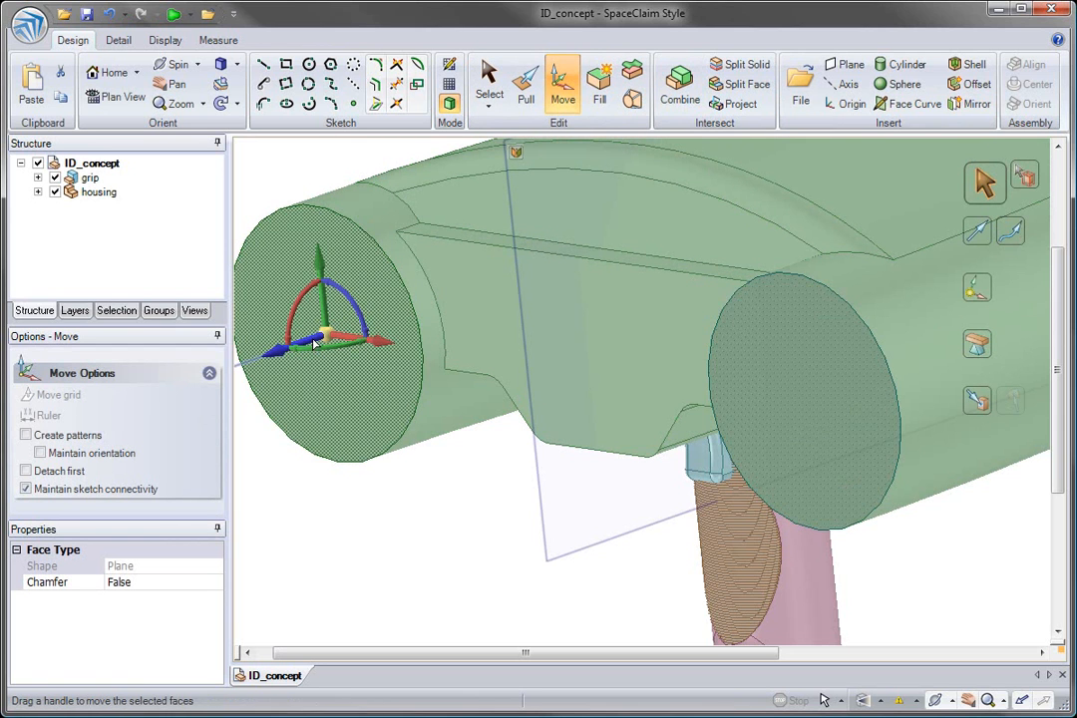
{"action": "left_click_drag", "start_coordinate": [305, 345], "coordinate": [353, 358]}
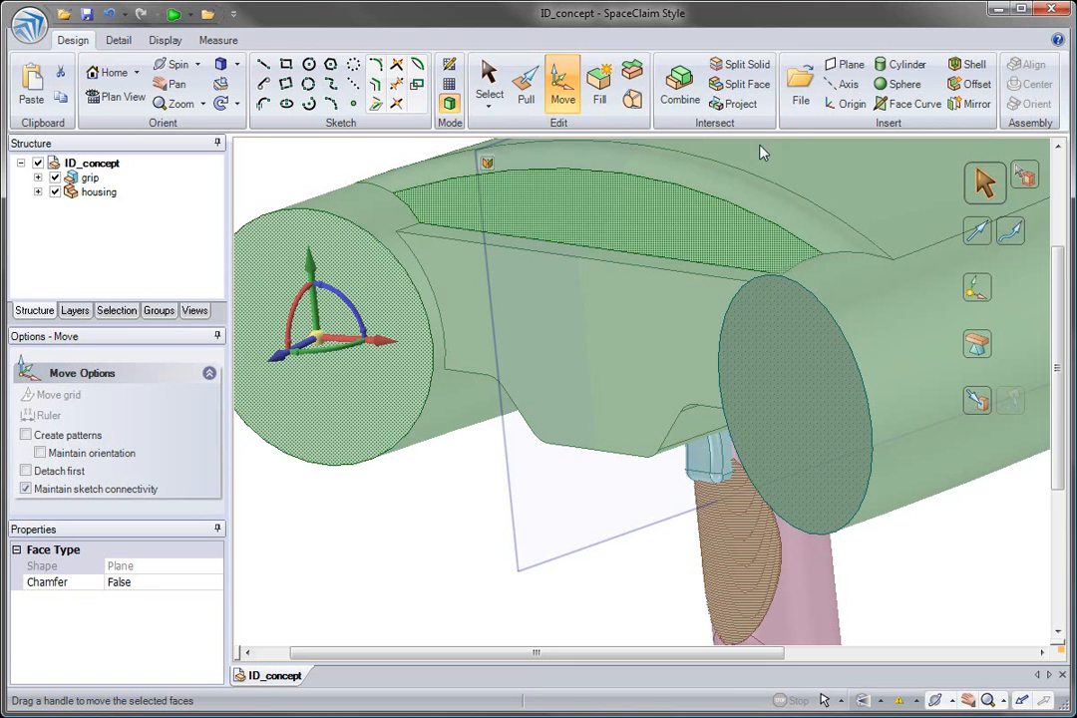
Insert an origin at the centre of the left round end face, then sketch a concentric circle and an off-centre circle about 14 mm in diameter
{"action": "left_click", "coordinate": [853, 103]}
{"action": "left_click", "coordinate": [530, 314]}
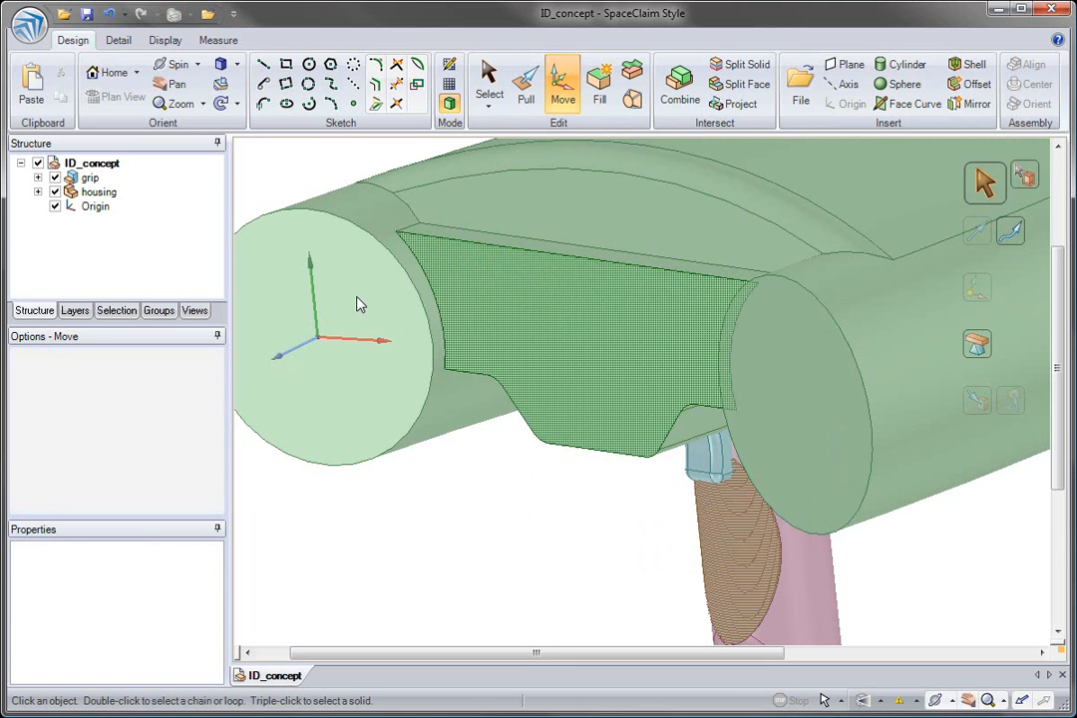
{"action": "key", "text": "k"}
{"action": "key", "text": "c"}
{"action": "left_click", "coordinate": [317, 339]}
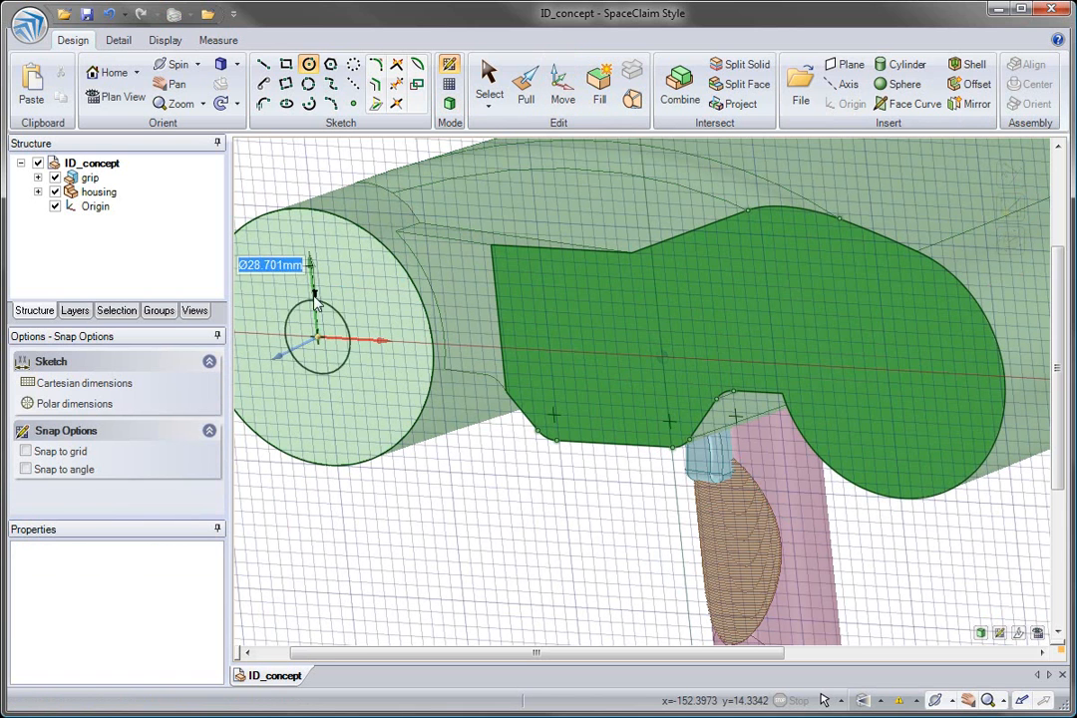
{"action": "left_click", "coordinate": [315, 289]}
{"action": "left_click", "coordinate": [347, 267]}
{"action": "left_click", "coordinate": [348, 258]}
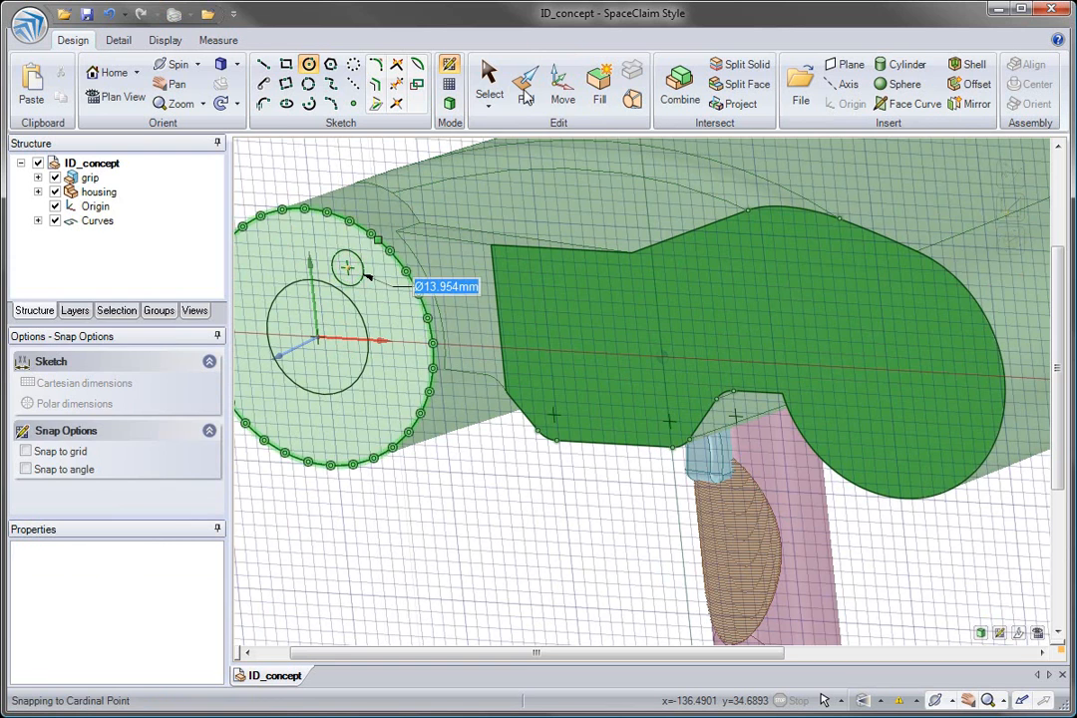
Pull both sketched circles inward to cut a large central hole and a small off-centre hole in the round end
{"action": "left_click", "coordinate": [525, 91]}
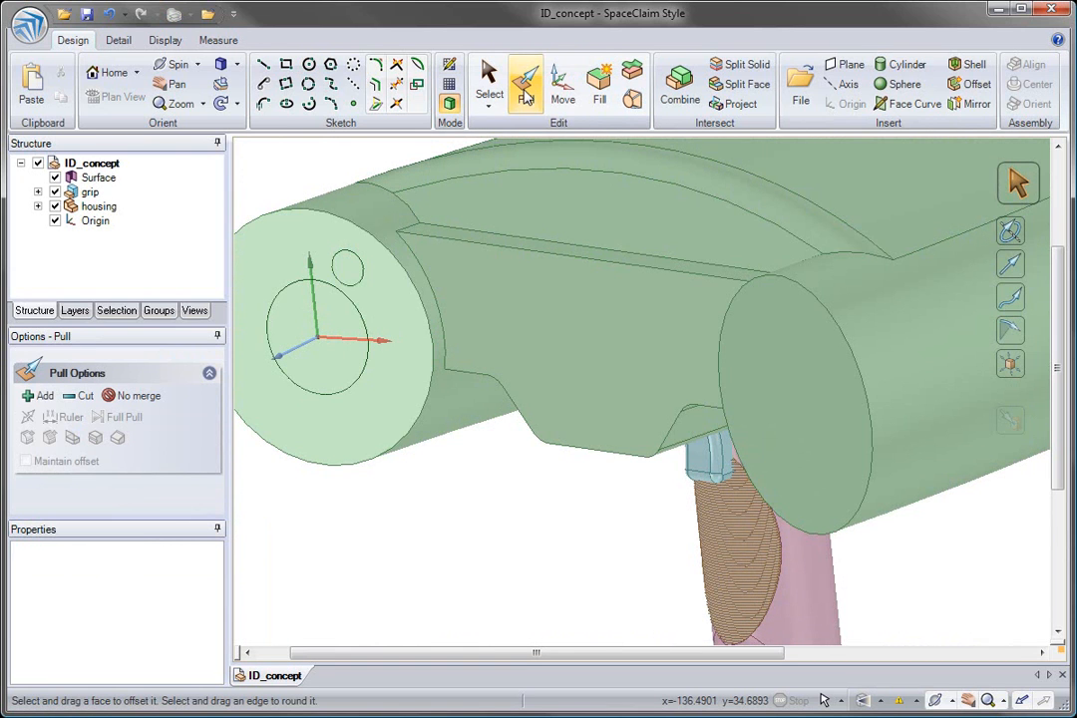
{"action": "left_click", "coordinate": [349, 274]}
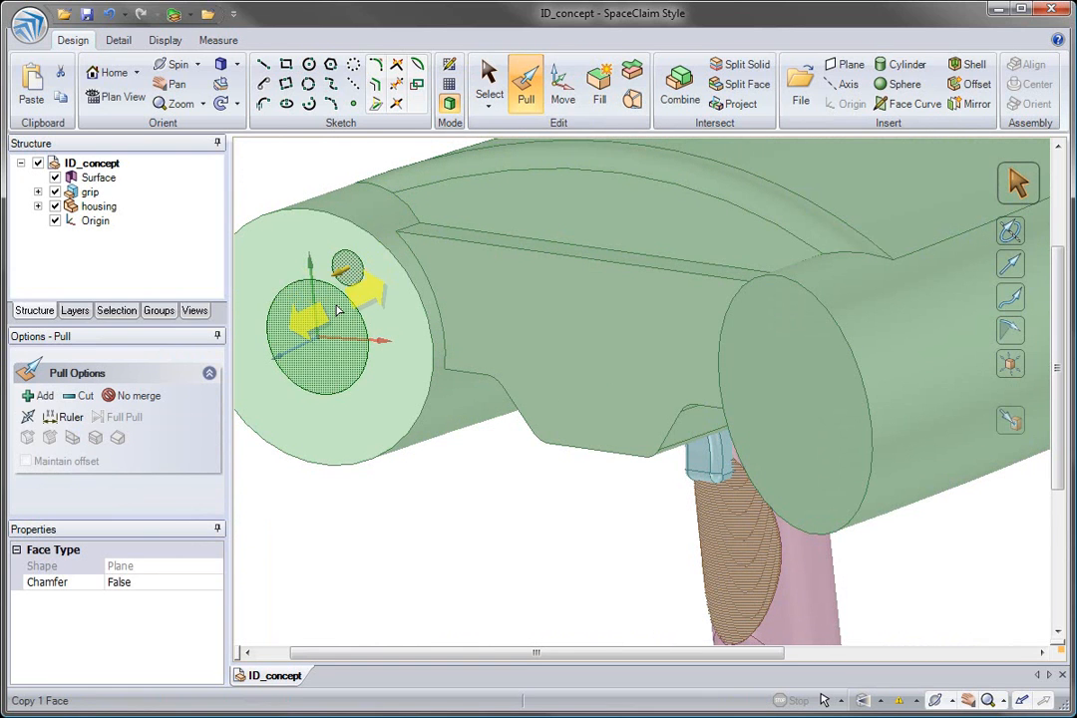
{"action": "left_click", "coordinate": [336, 307], "text": "ctrl"}
{"action": "left_click", "coordinate": [370, 231]}
Create a circular pattern of six small holes by rotating the off-centre hole around the round end's centre axis
{"action": "left_click_drag", "start_coordinate": [310, 180], "coordinate": [419, 322]}
{"action": "key", "text": "m"}
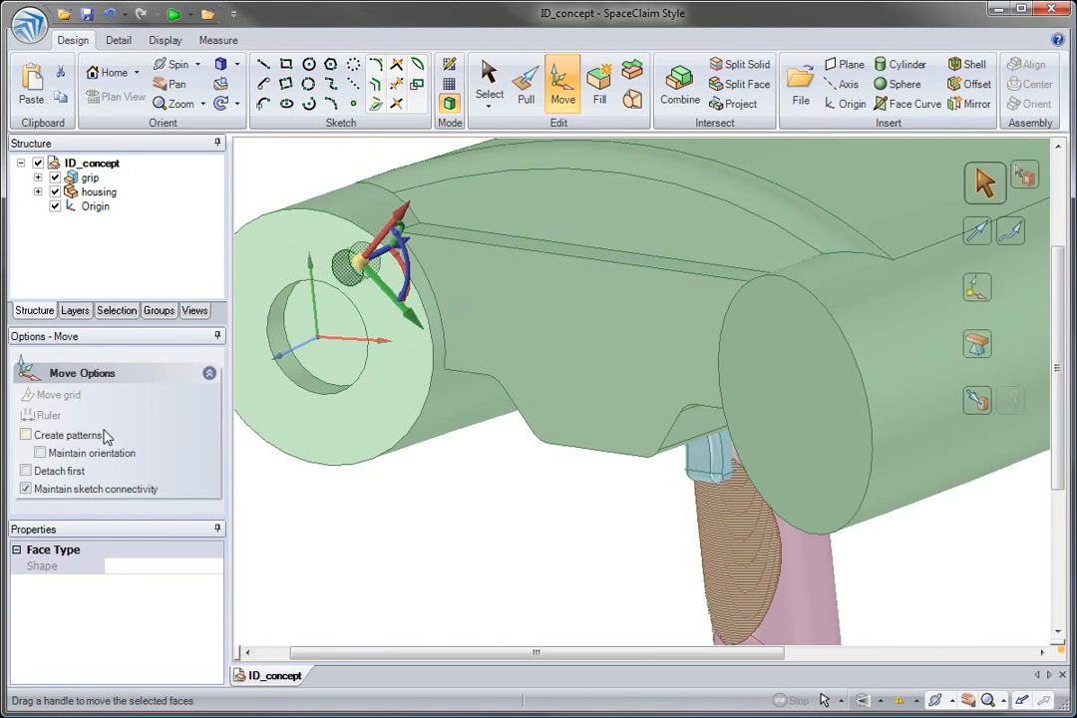
{"action": "left_click_drag", "start_coordinate": [361, 269], "coordinate": [292, 369]}
{"action": "middle_click_drag", "start_coordinate": [240, 377], "coordinate": [281, 460], "text": "ctrl"}
{"action": "middle_click_drag", "start_coordinate": [281, 461], "coordinate": [375, 562], "text": "shift"}
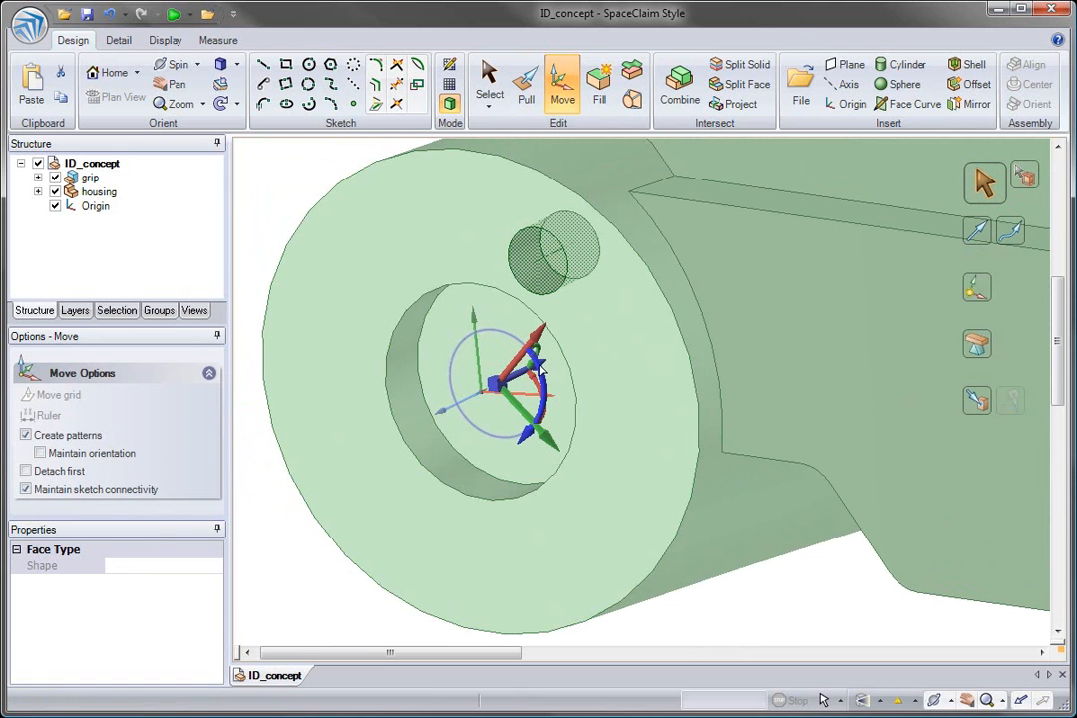
{"action": "mouse_move", "coordinate": [531, 349]}
{"action": "left_mouse_down"}
{"action": "mouse_move", "coordinate": [509, 314]}
{"action": "mouse_move", "coordinate": [517, 332]}
{"action": "left_mouse_up"}
Round the central hole's front edge by about 6.1 mm and convert the round to a chamfer
{"action": "left_click", "coordinate": [525, 88]}
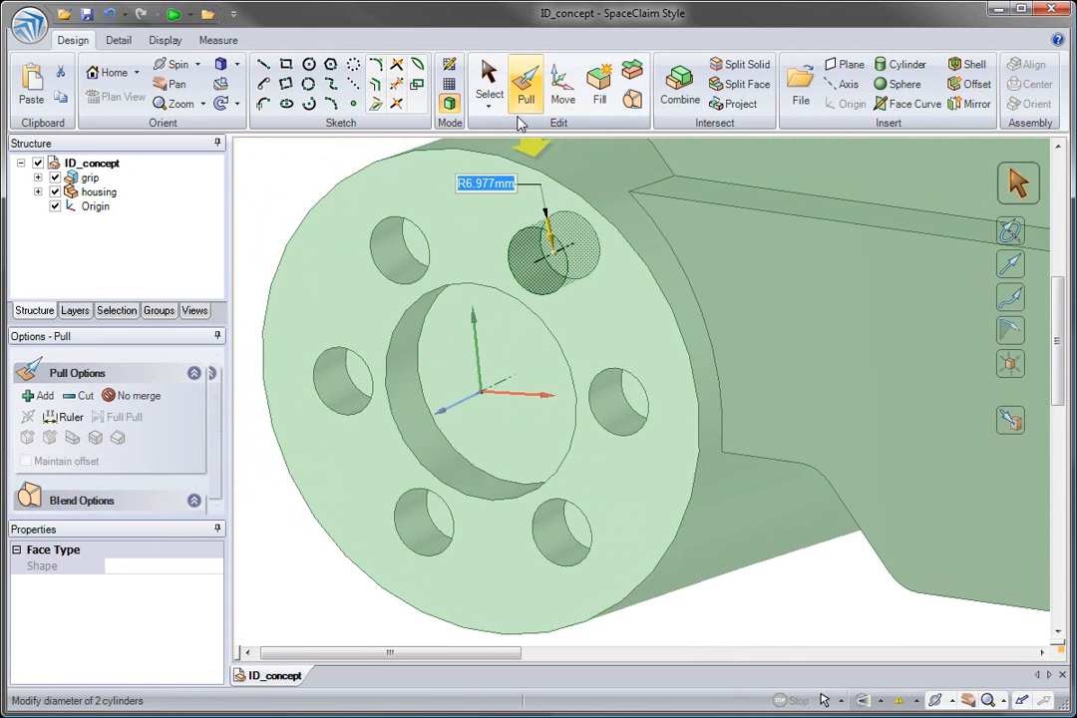
{"action": "left_click", "coordinate": [396, 419]}
{"action": "left_click_drag", "start_coordinate": [373, 404], "coordinate": [385, 408]}
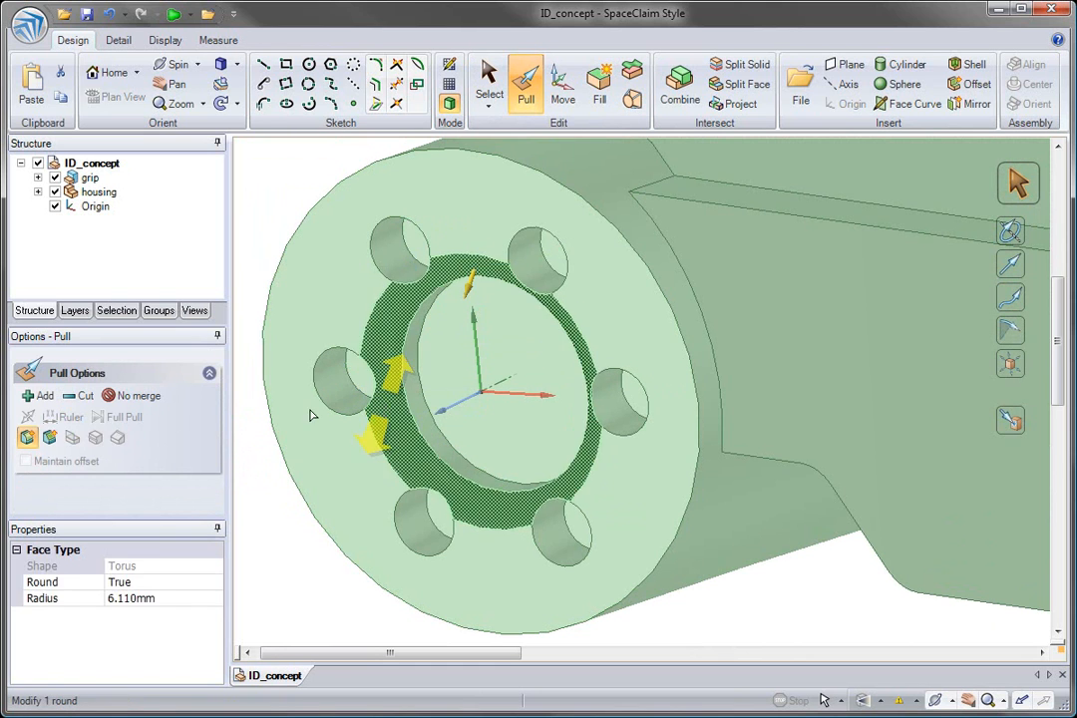
{"action": "left_click", "coordinate": [49, 438]}
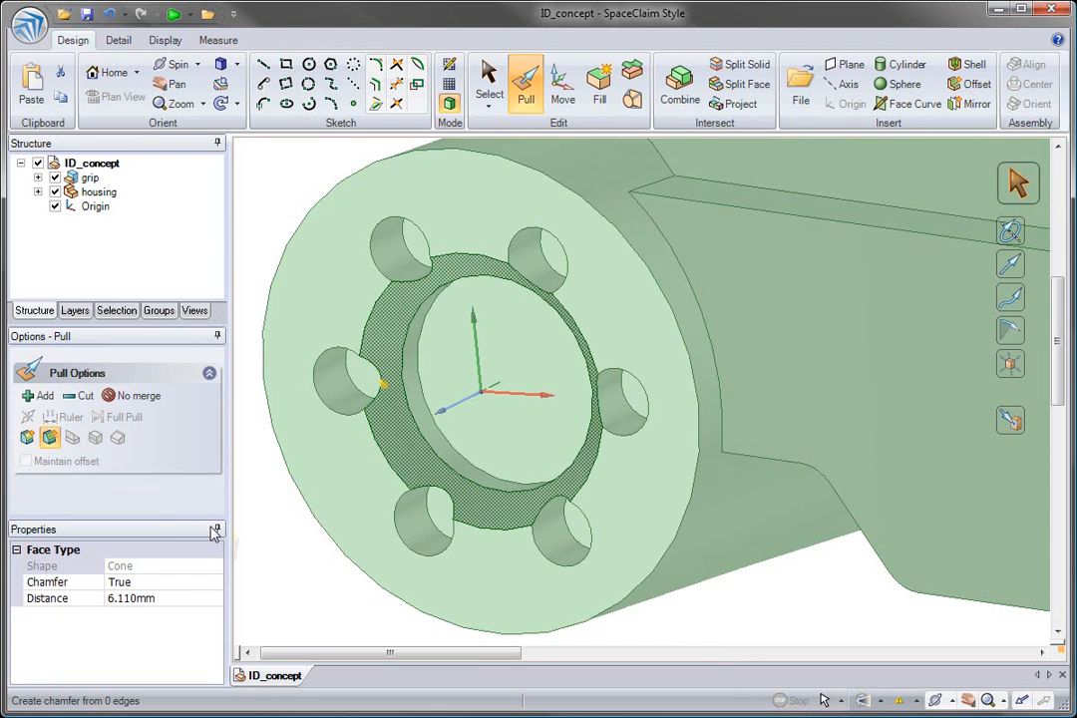
Chamfer the front edges of the six small holes by about 4.6 mm
{"action": "left_click", "coordinate": [431, 554]}
{"action": "left_click_drag", "start_coordinate": [439, 571], "coordinate": [308, 581]}
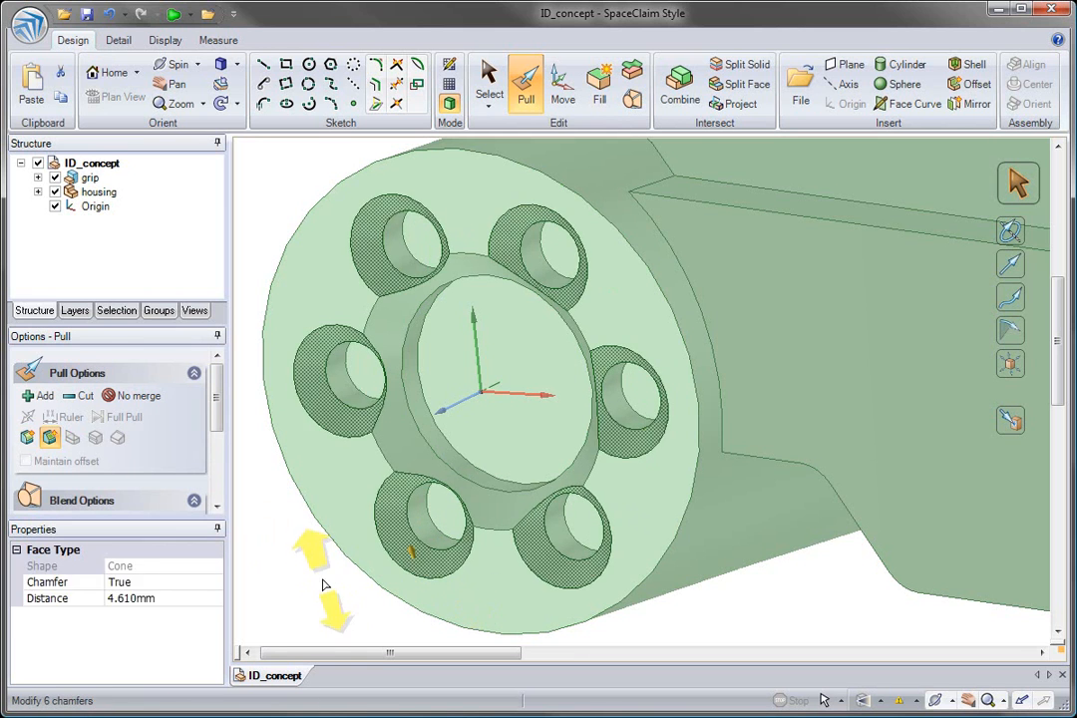
{"action": "key", "text": "Escape"}
Copy all central and small hole faces of the left round end and paste them as a surface in place
{"action": "key", "text": "s"}
{"action": "mouse_move", "coordinate": [257, 162]}
{"action": "left_mouse_down"}
{"action": "mouse_move", "coordinate": [628, 538]}
{"action": "mouse_move", "coordinate": [690, 628]}
{"action": "left_mouse_up"}
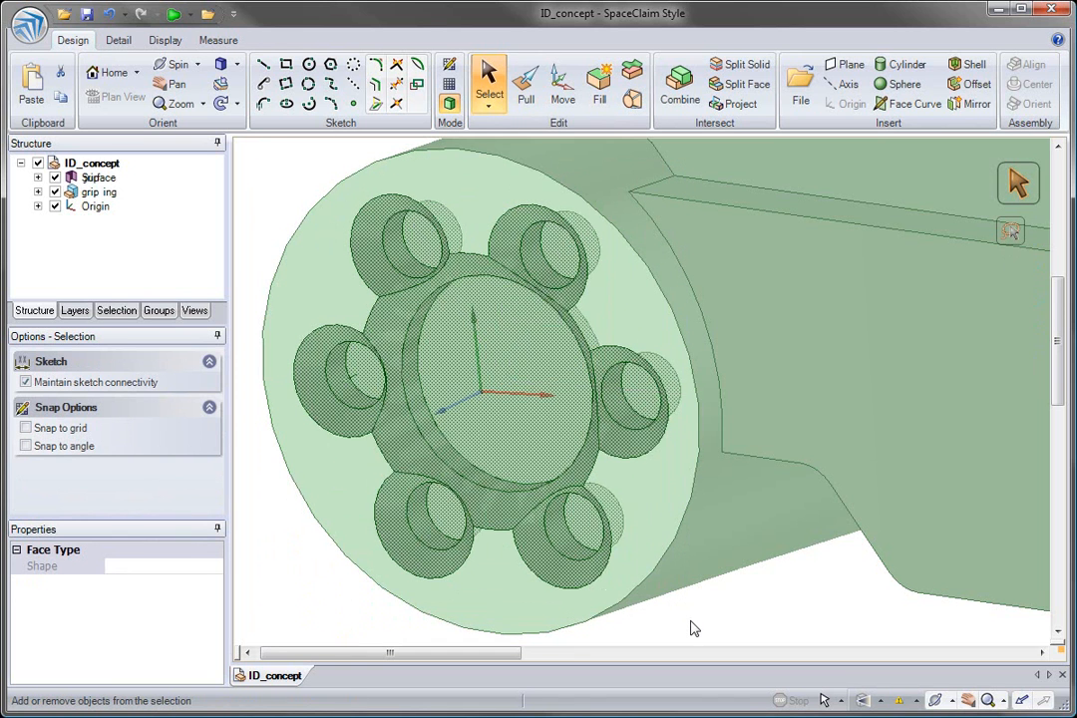
{"action": "key", "text": "ctrl+c"}
{"action": "key", "text": "ctrl+v"}
Mirror the copied hole surface across the housing's middle plane onto the right round end
{"action": "middle_click_drag", "start_coordinate": [642, 580], "coordinate": [371, 358], "text": "ctrl"}
{"action": "left_click", "coordinate": [459, 427]}
{"action": "left_click", "coordinate": [557, 384]}
{"action": "left_click", "coordinate": [969, 104]}
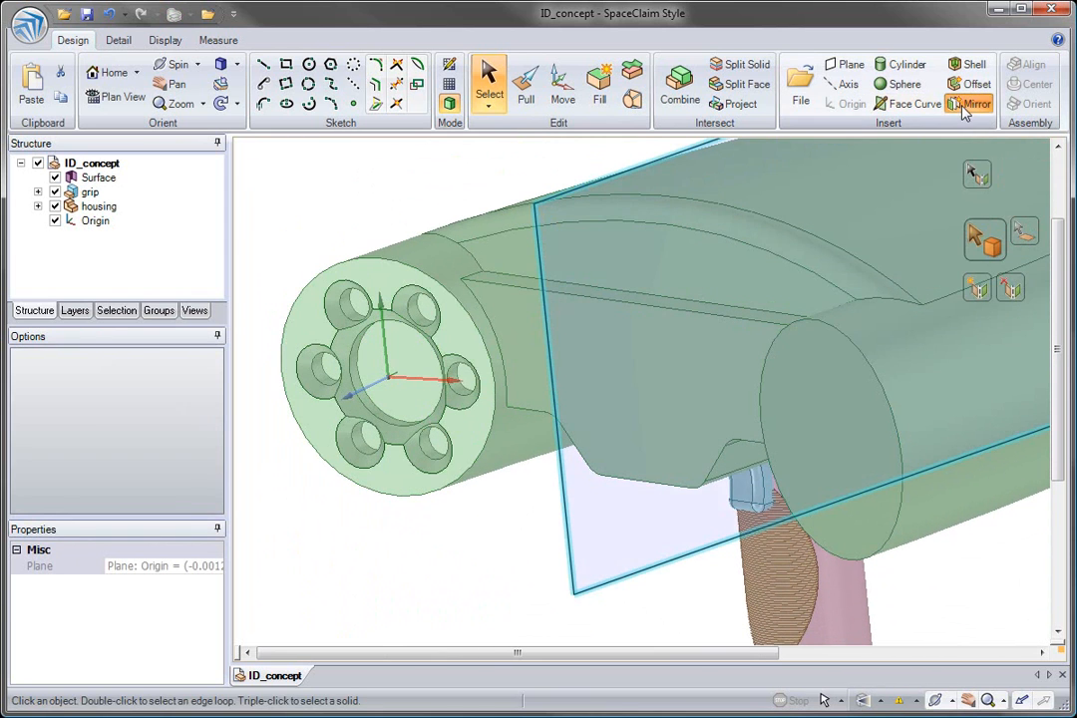
{"action": "left_click", "coordinate": [420, 365]}
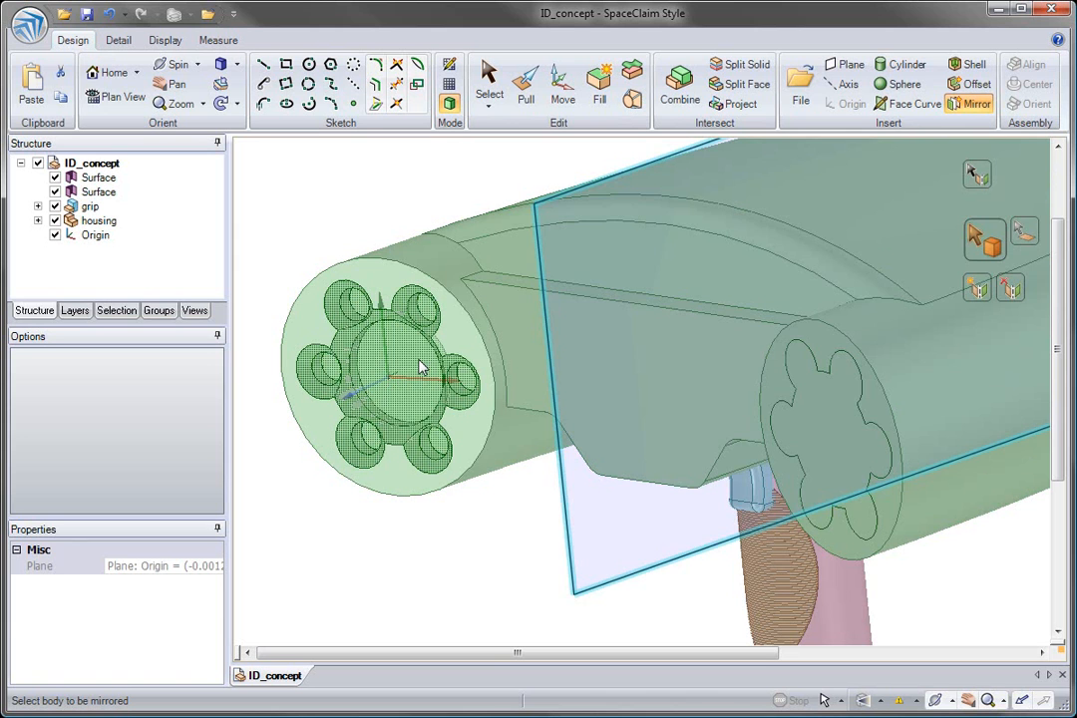
Combine the housing with the mirrored surface to cut the same hole pattern into the right round end
{"action": "key", "text": "i"}
{"action": "left_click", "coordinate": [798, 376]}
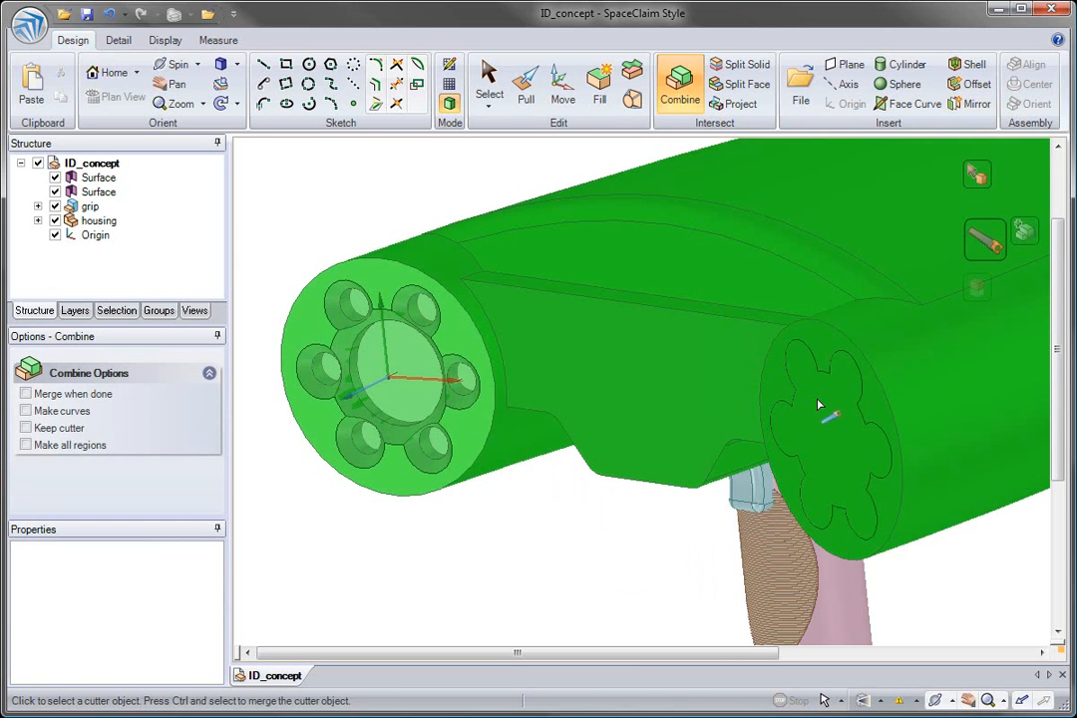
{"action": "left_click", "coordinate": [830, 421]}
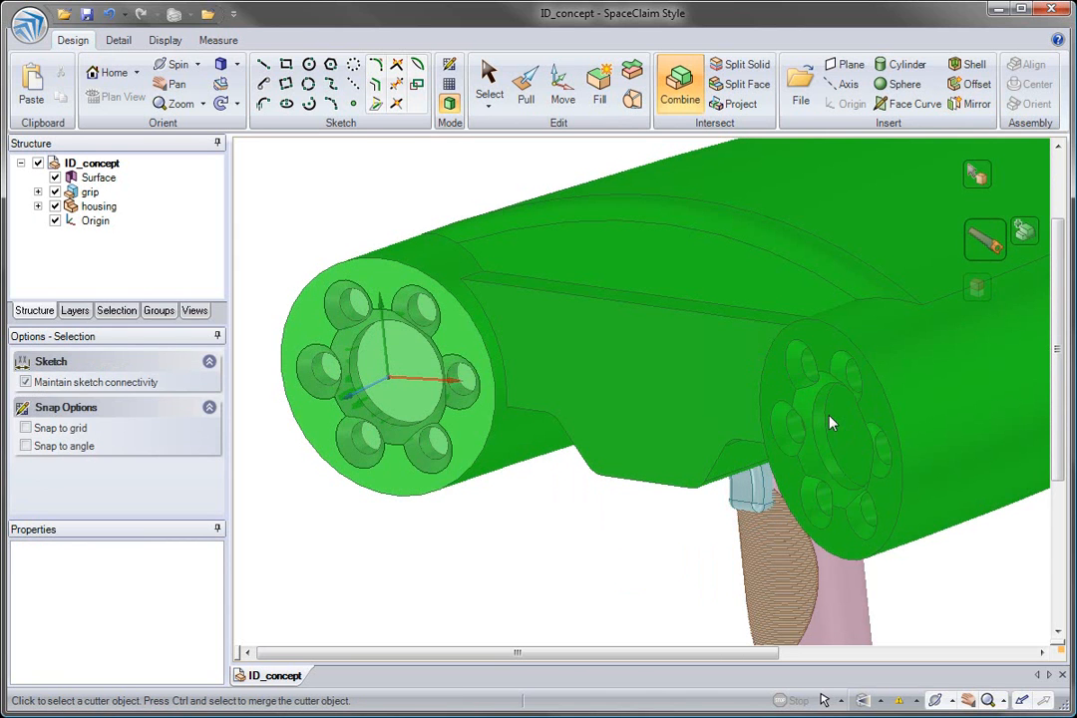
Delete the leftover hole surface and the origin at the left round end
{"action": "key", "text": "s"}
{"action": "left_click", "coordinate": [404, 361]}
{"action": "left_click", "coordinate": [417, 385]}
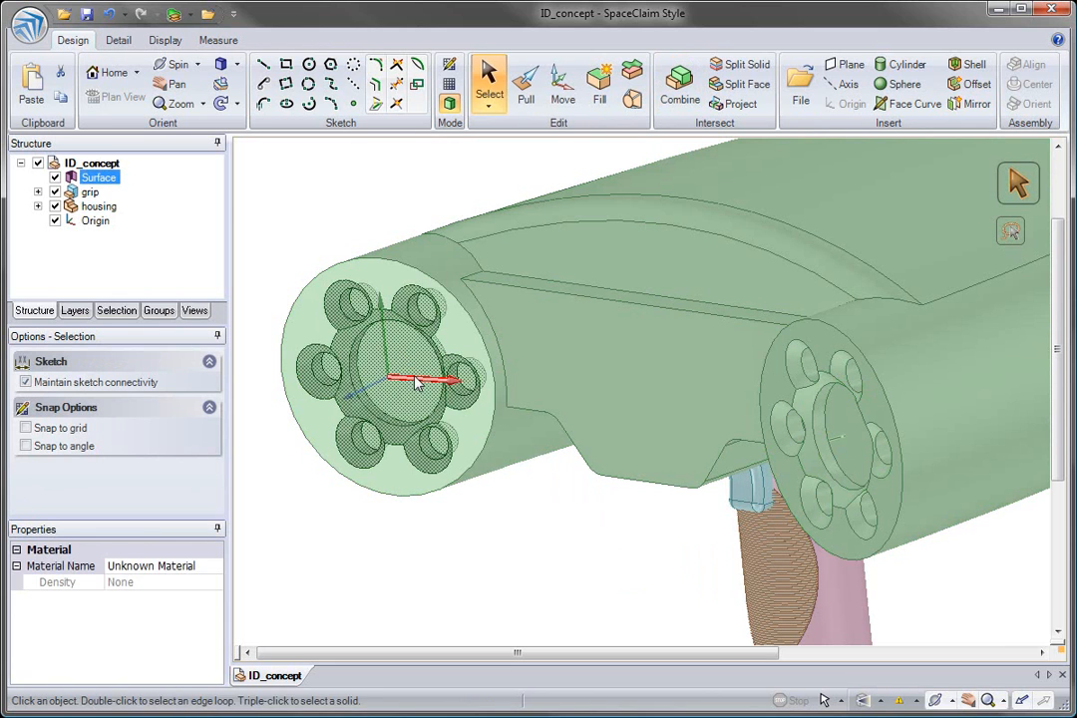
{"action": "key", "text": "Delete"}
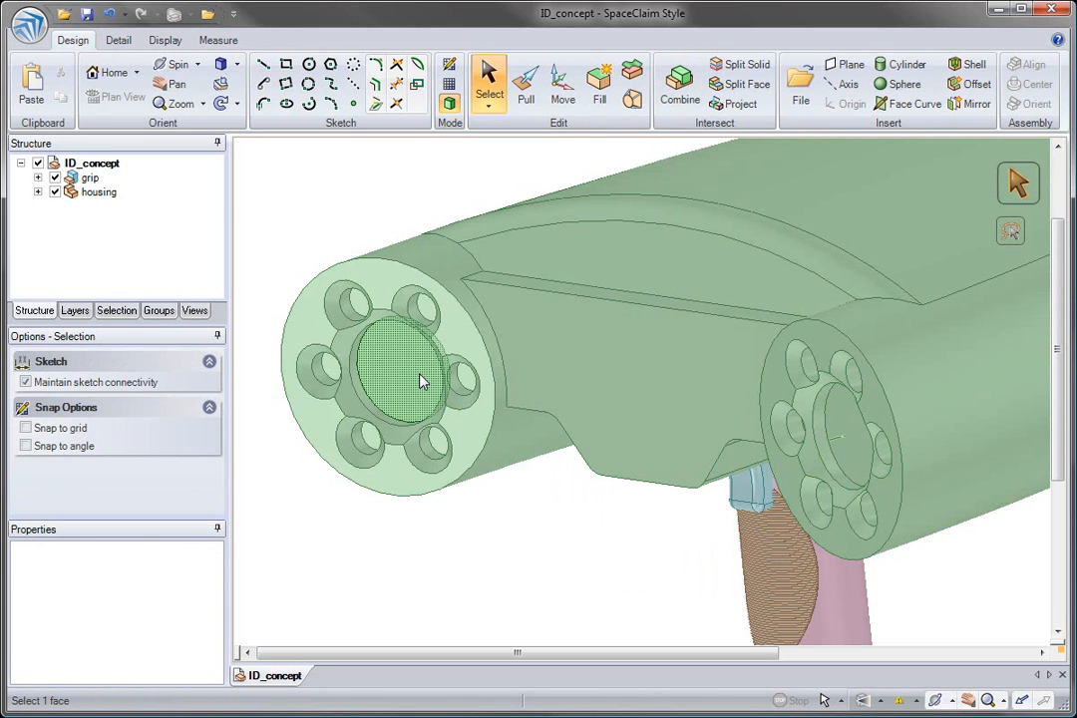
Insert a plane across the housing, using the long upper edge between the two round ends as reference
{"action": "middle_click_drag", "start_coordinate": [651, 325], "coordinate": [515, 362], "text": "shift"}
{"action": "left_click", "coordinate": [512, 322]}
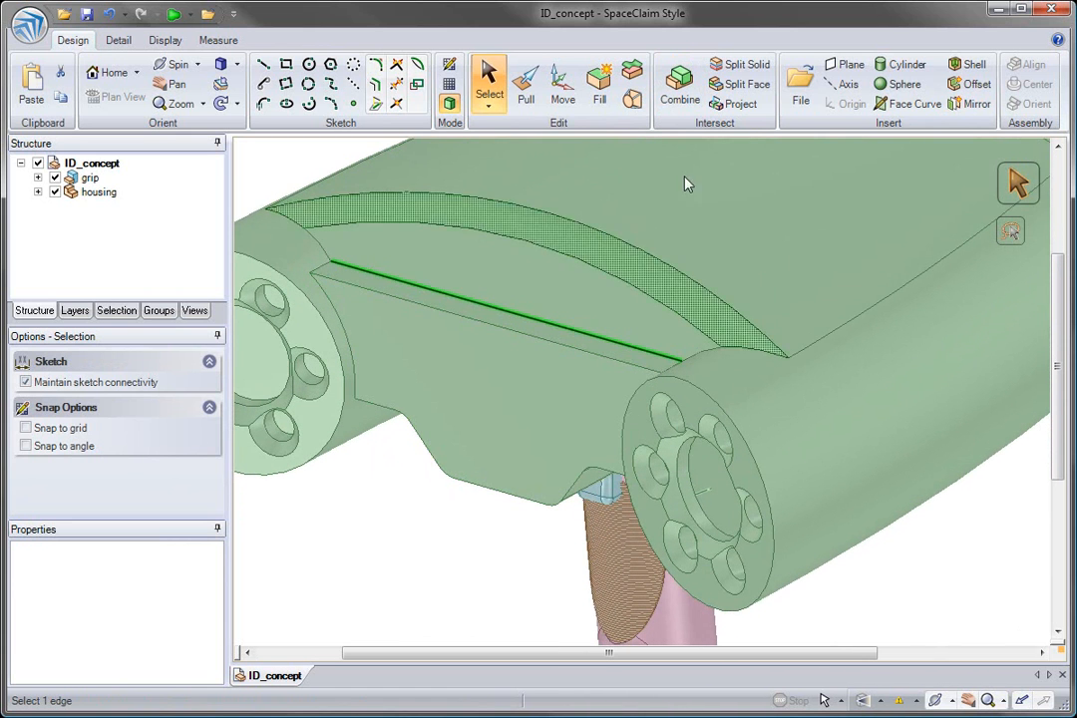
{"action": "left_click", "coordinate": [844, 64]}
Split the housing with the new plane to separate its front plate from the main body
{"action": "middle_click_drag", "start_coordinate": [666, 254], "coordinate": [749, 275], "text": "shift"}
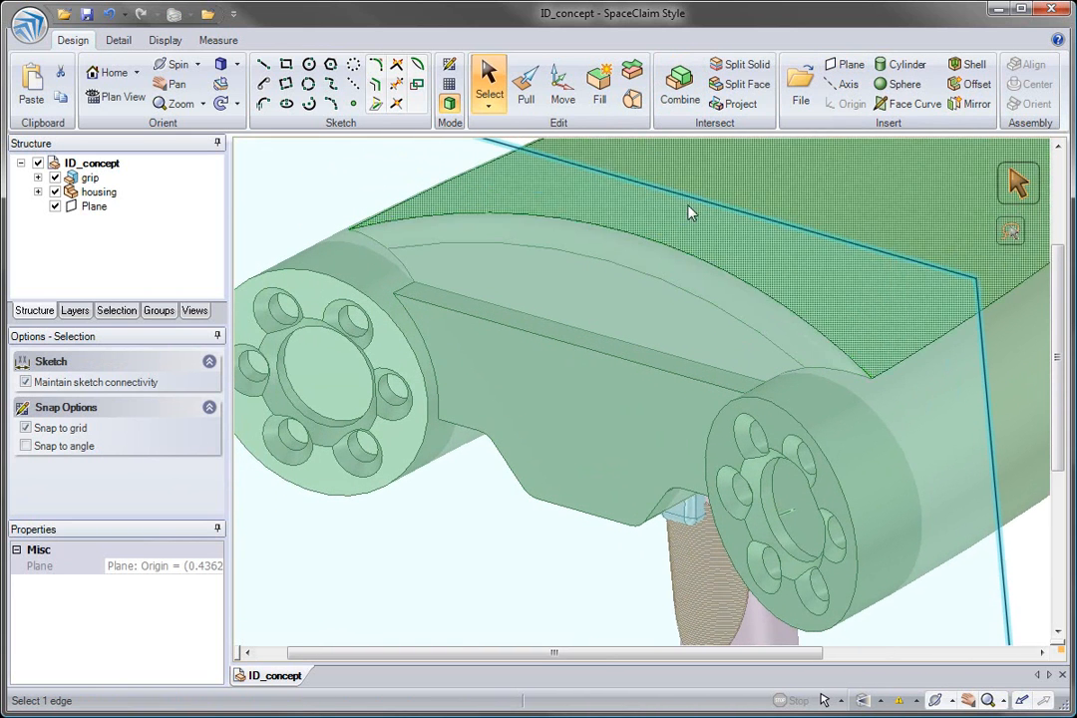
{"action": "left_click", "coordinate": [670, 88]}
{"action": "left_click", "coordinate": [703, 197]}
{"action": "left_click", "coordinate": [697, 203]}
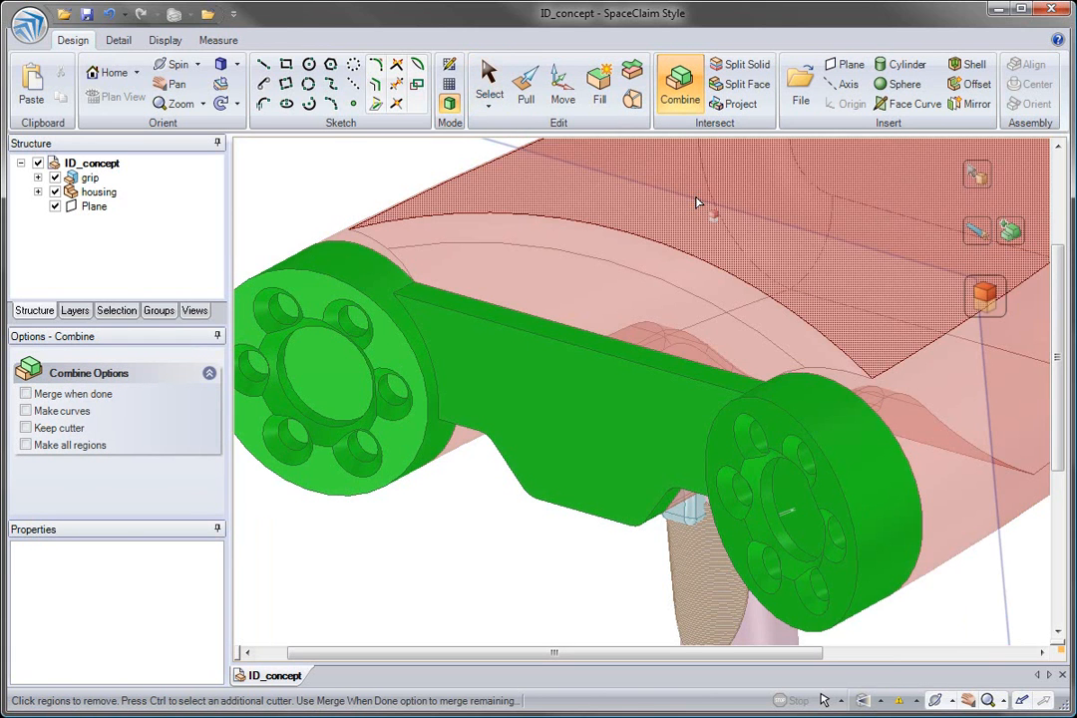
Delete the plane used for splitting the housing
{"action": "left_click", "coordinate": [688, 196]}
{"action": "left_click", "coordinate": [692, 204]}
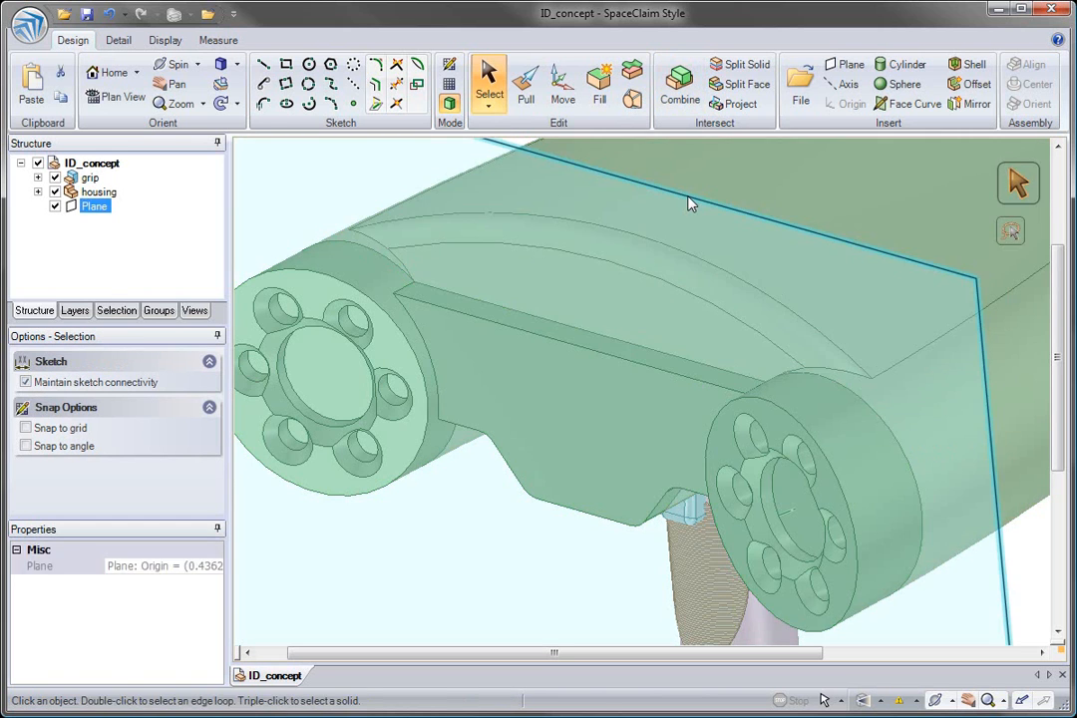
{"action": "key", "text": "Delete"}
Colour the main housing body magenta and the separated front plate cyan
{"action": "left_click", "coordinate": [623, 235]}
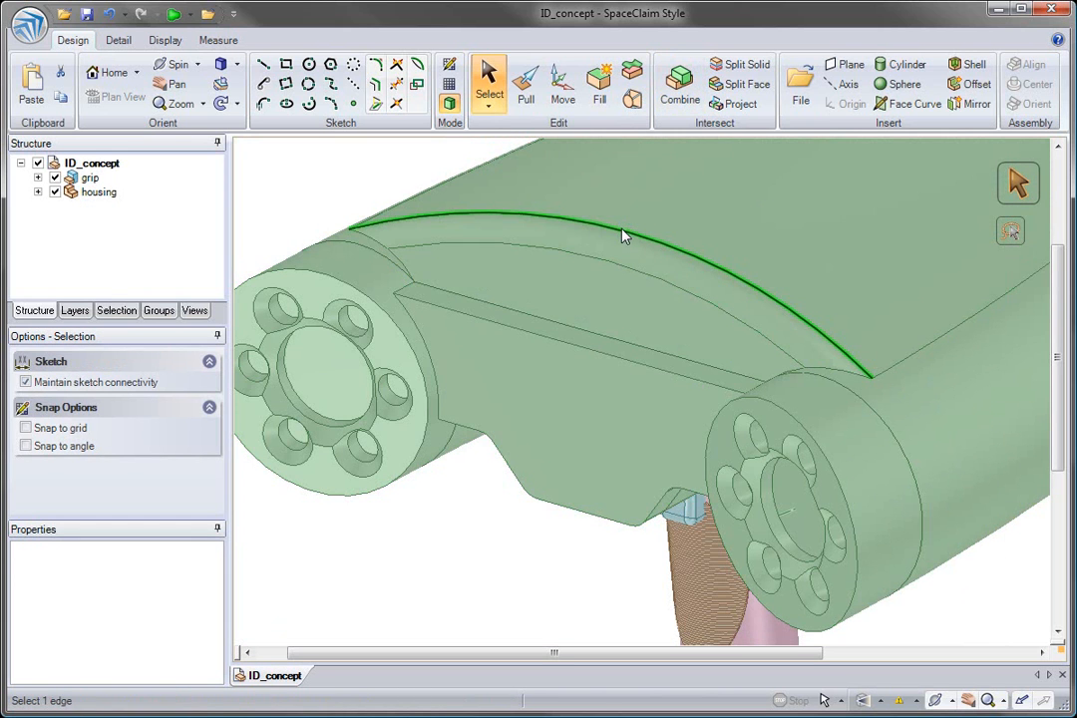
{"action": "left_click", "coordinate": [192, 16]}
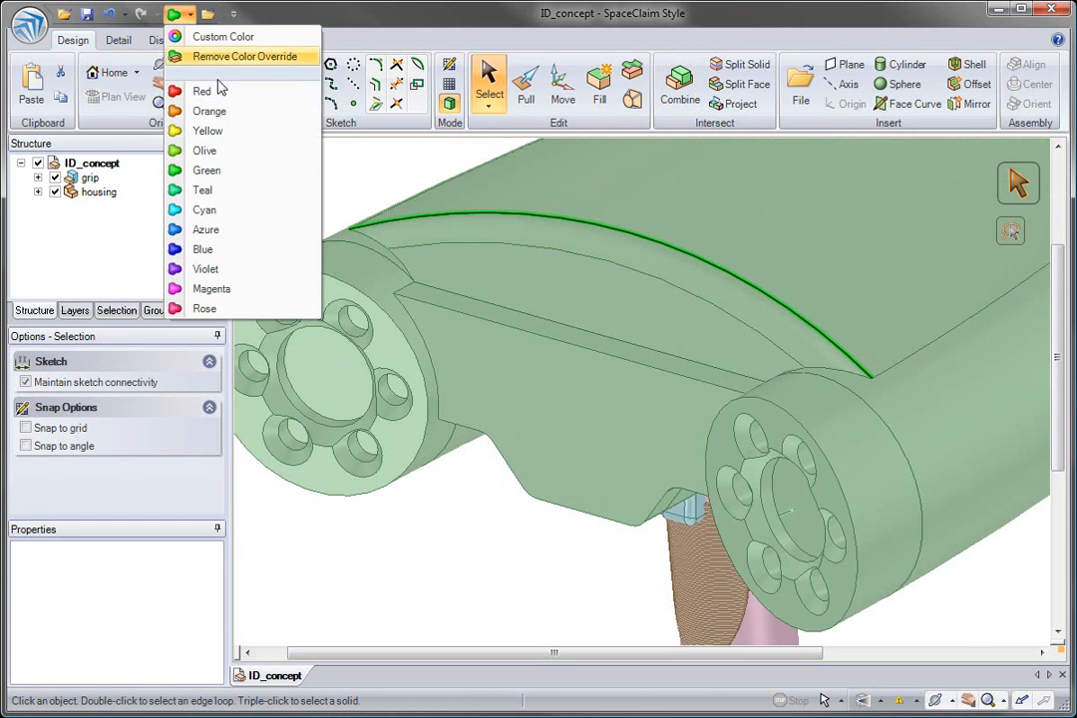
{"action": "left_click", "coordinate": [222, 289]}
{"action": "left_click", "coordinate": [284, 280]}
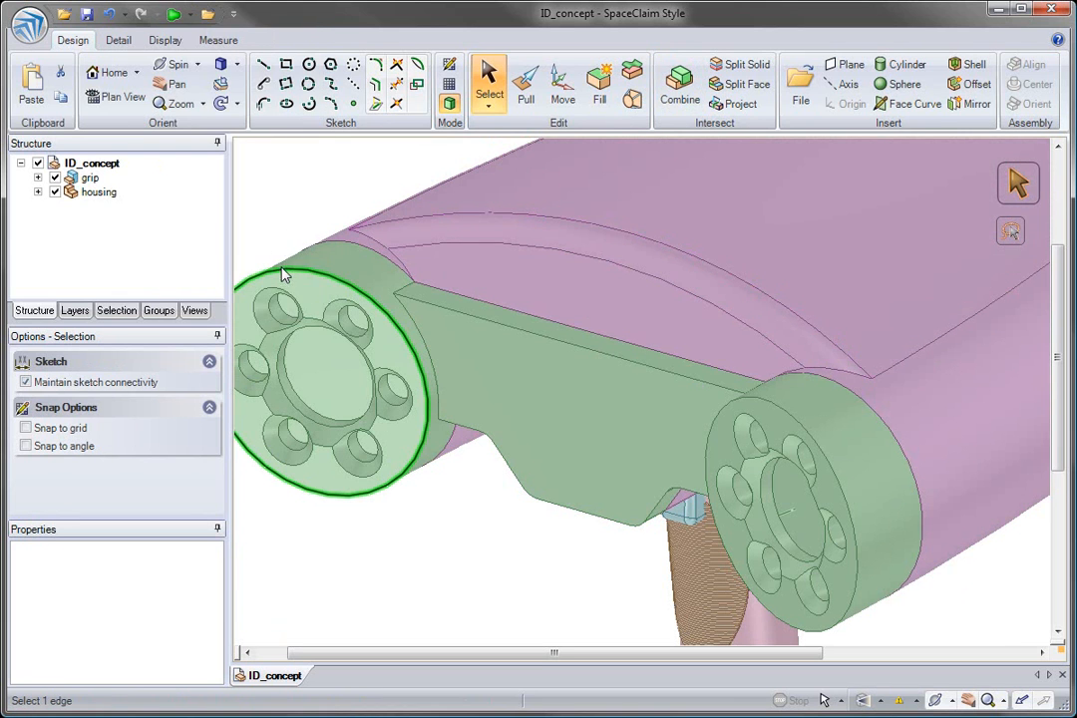
{"action": "left_click", "coordinate": [191, 15]}
{"action": "left_click", "coordinate": [231, 211]}
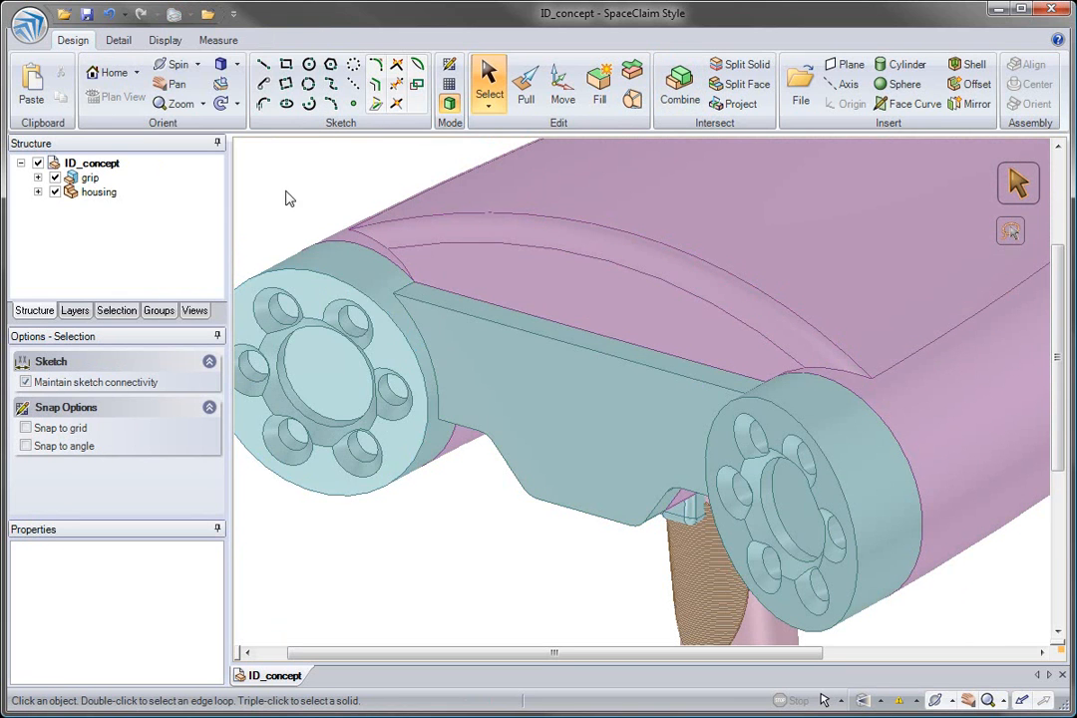
Move the front plate to a new component and rename that component Face Plate
{"action": "left_click", "coordinate": [344, 279]}
{"action": "right_click", "coordinate": [344, 279]}
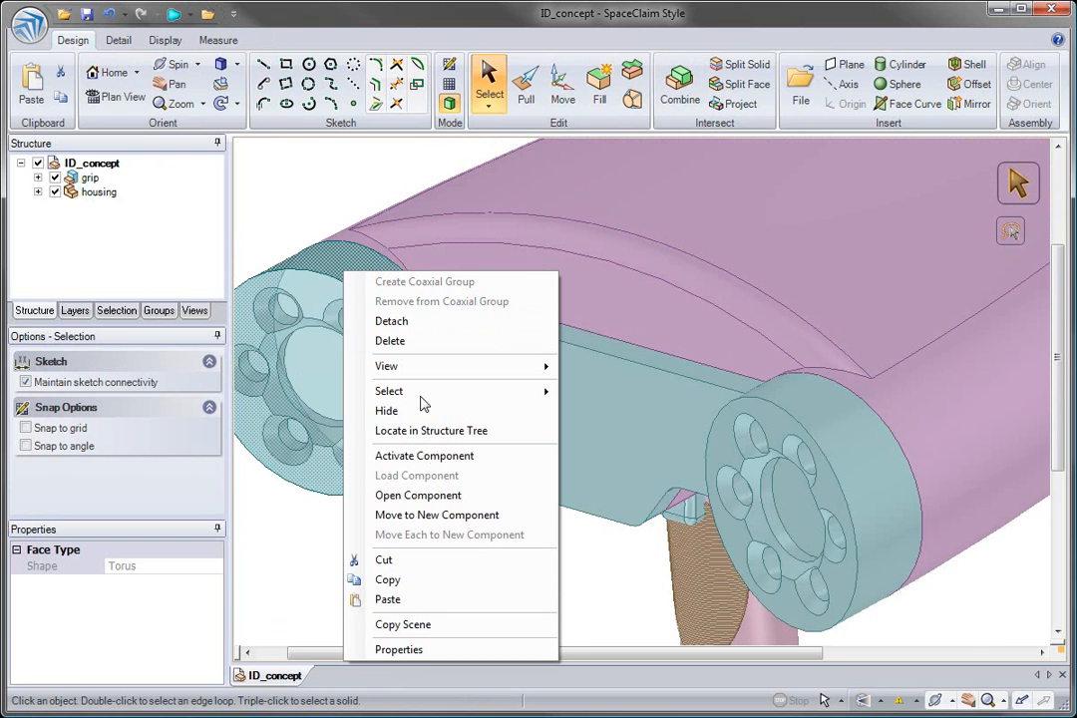
{"action": "left_click", "coordinate": [435, 516]}
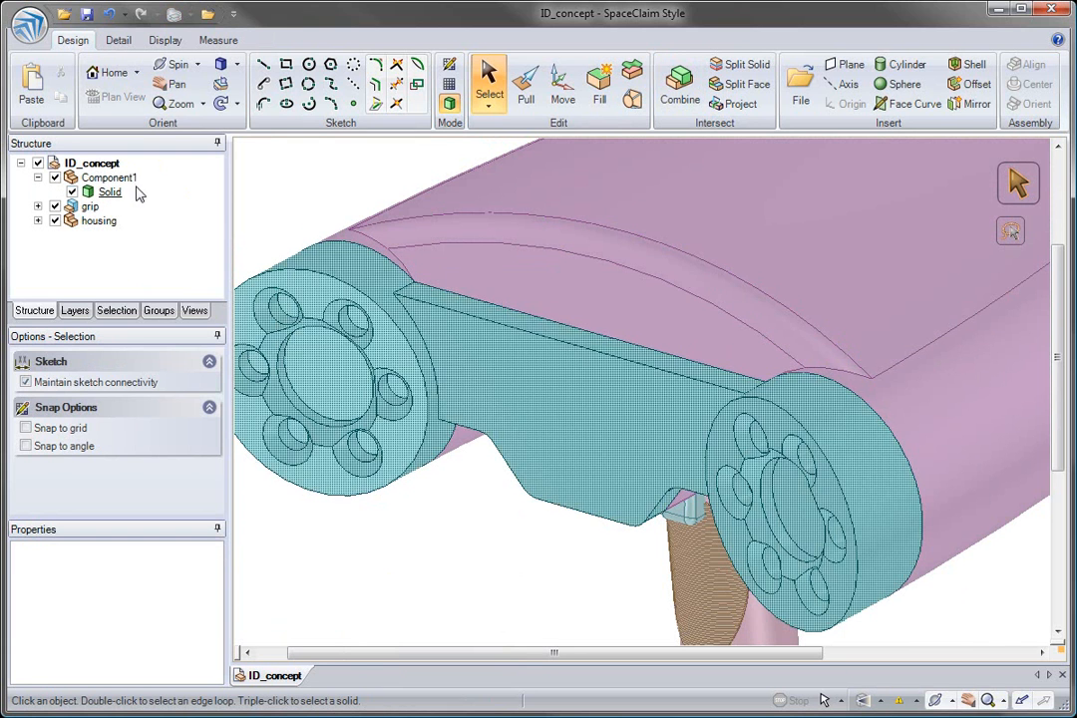
{"action": "left_click", "coordinate": [133, 180]}
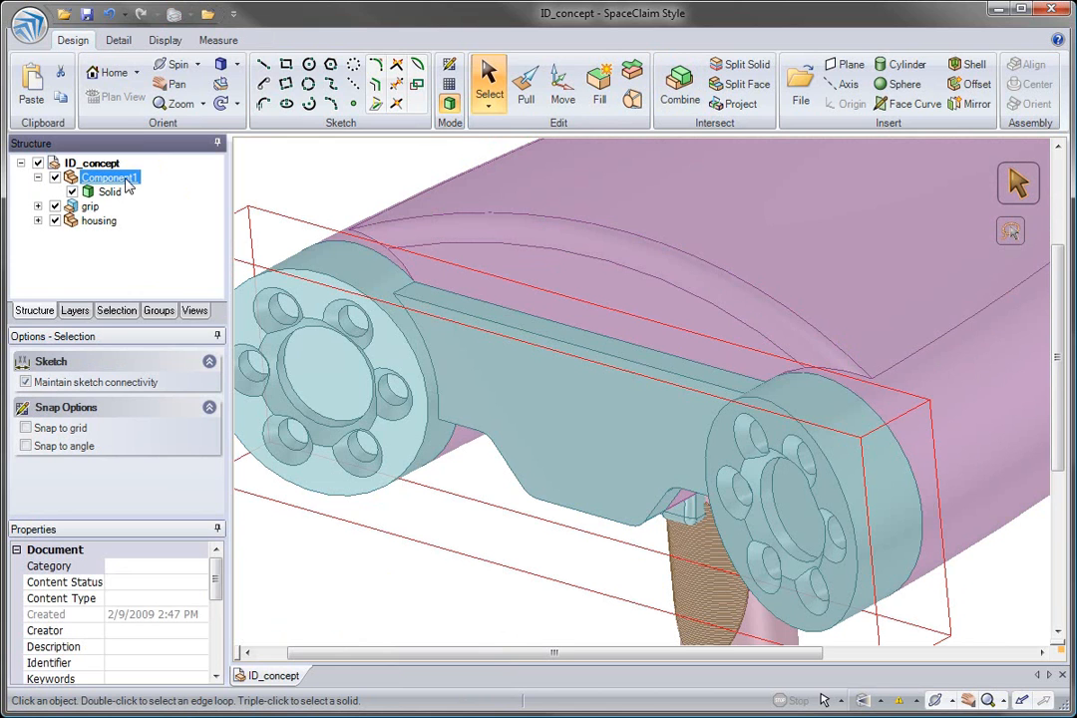
{"action": "type", "text": "Face Plate"}
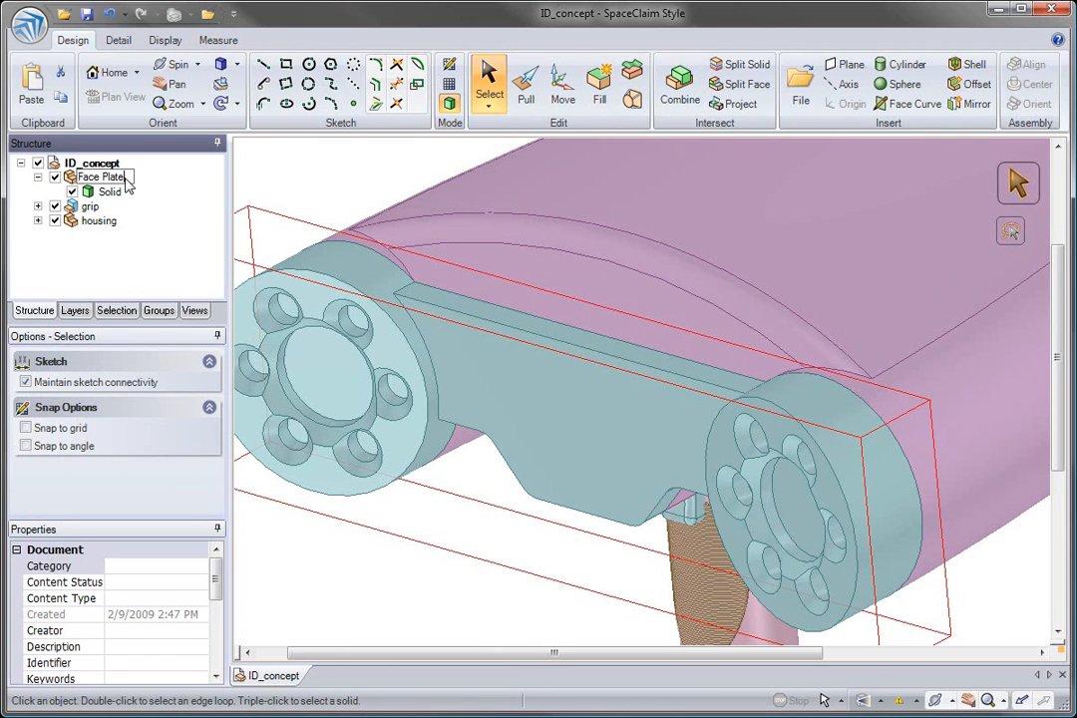
{"action": "left_click", "coordinate": [339, 206]}
Split the face plate solid along its round ends and upper front, and remove the upper wedge between the round ends
{"action": "middle_click_drag", "start_coordinate": [339, 207], "coordinate": [367, 196], "text": "shift"}
{"action": "left_click", "coordinate": [739, 64]}
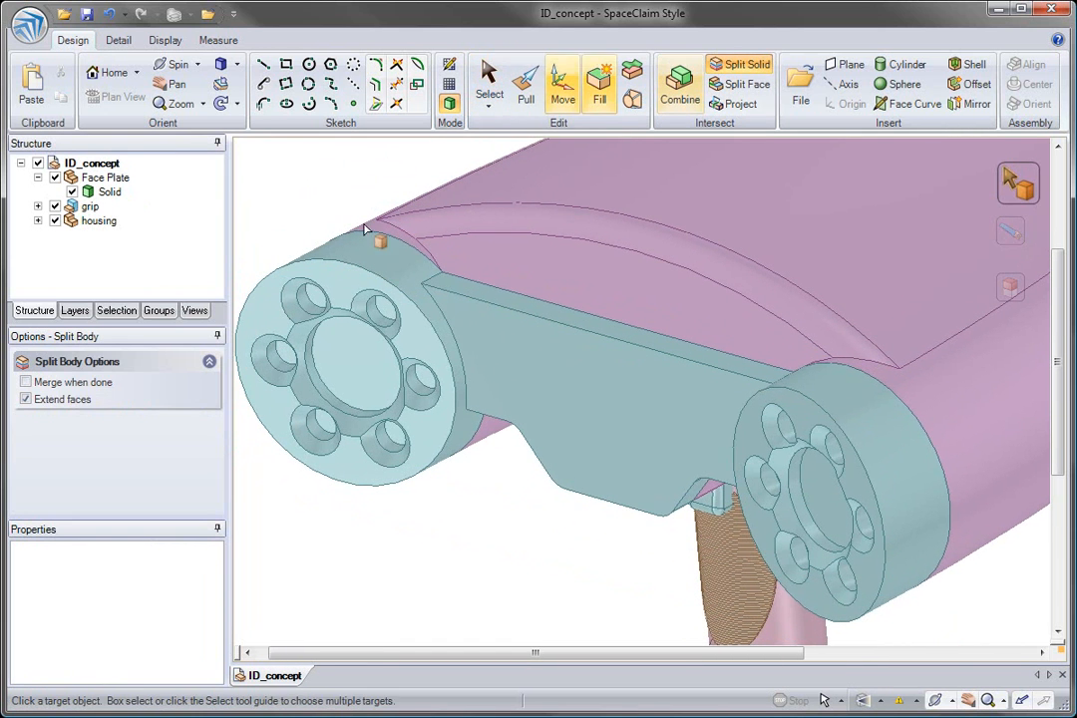
{"action": "left_click", "coordinate": [395, 269]}
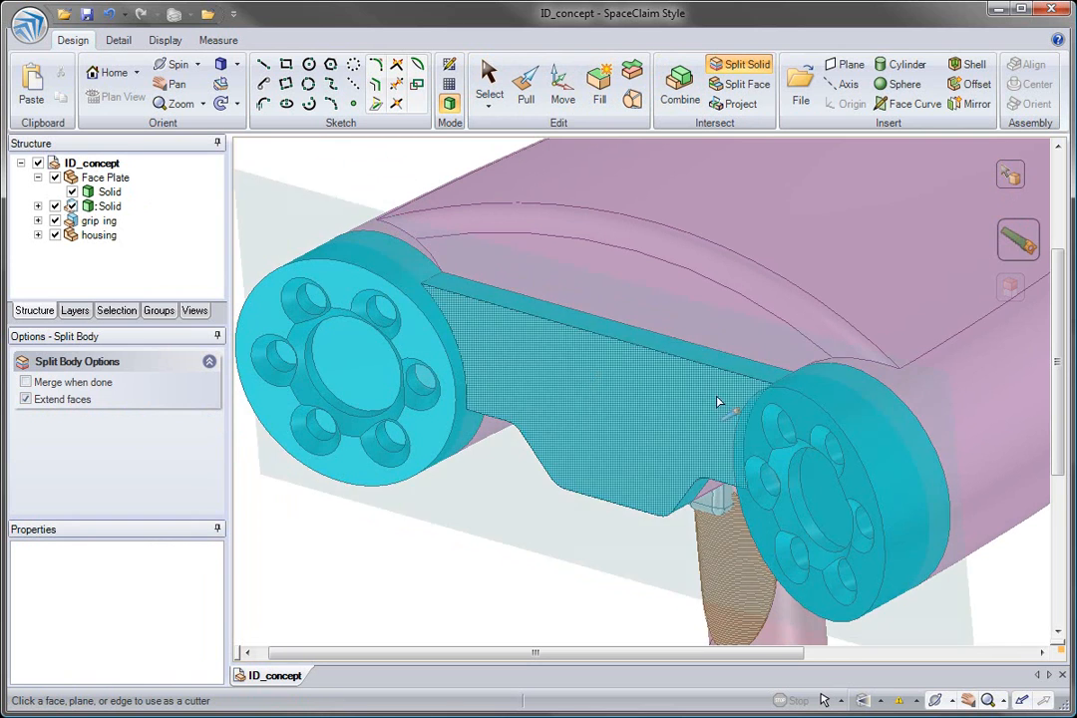
{"action": "left_click", "coordinate": [847, 410]}
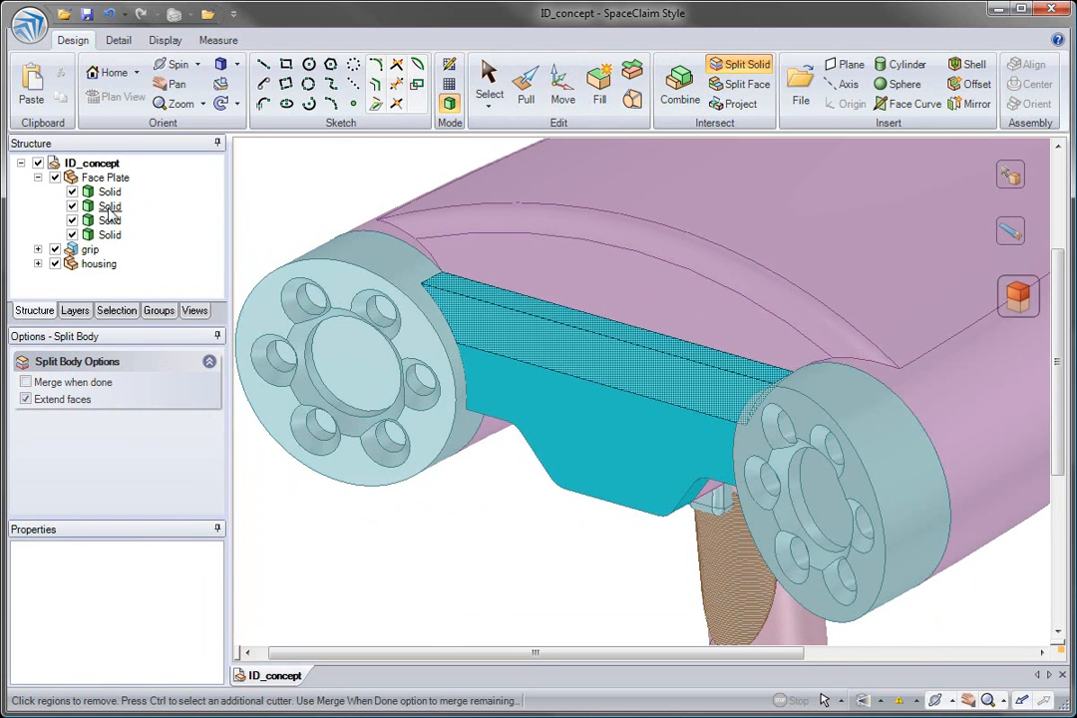
{"action": "left_click", "coordinate": [501, 326]}
Combine the remaining face plate pieces back into a single solid
{"action": "left_click", "coordinate": [680, 84]}
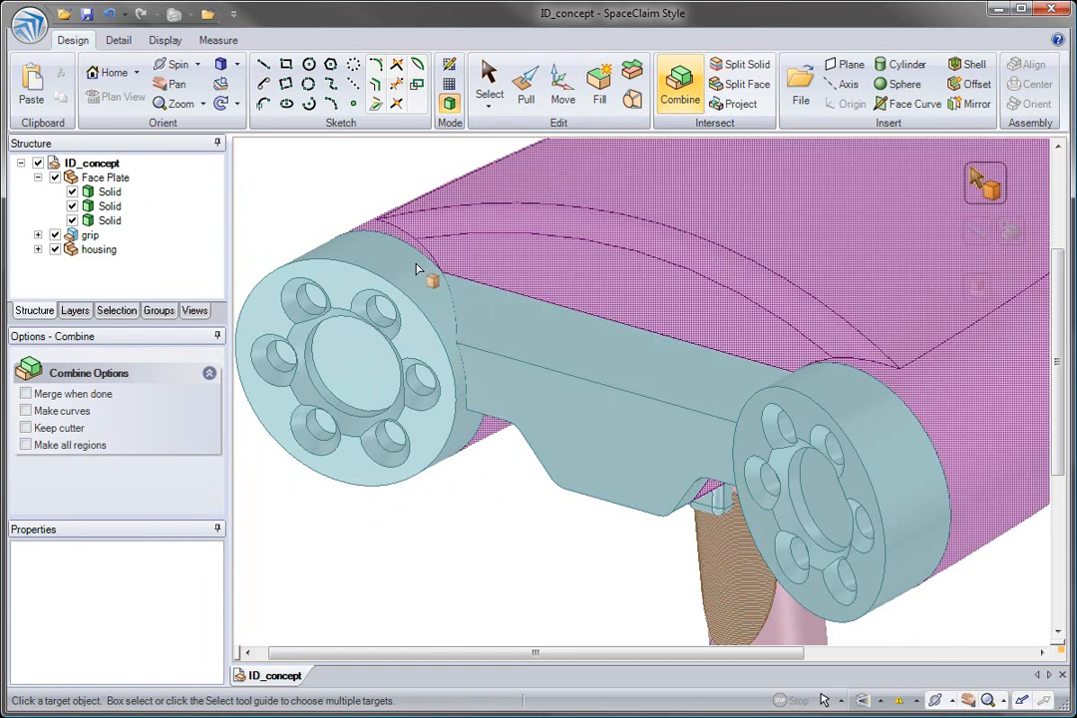
{"action": "left_click", "coordinate": [508, 343]}
{"action": "left_click", "coordinate": [786, 432]}
{"action": "key", "text": "Escape"}
Fill the large central opening in both round ends of the face plate with a circular surface
{"action": "middle_click_drag", "start_coordinate": [623, 423], "coordinate": [665, 299]}
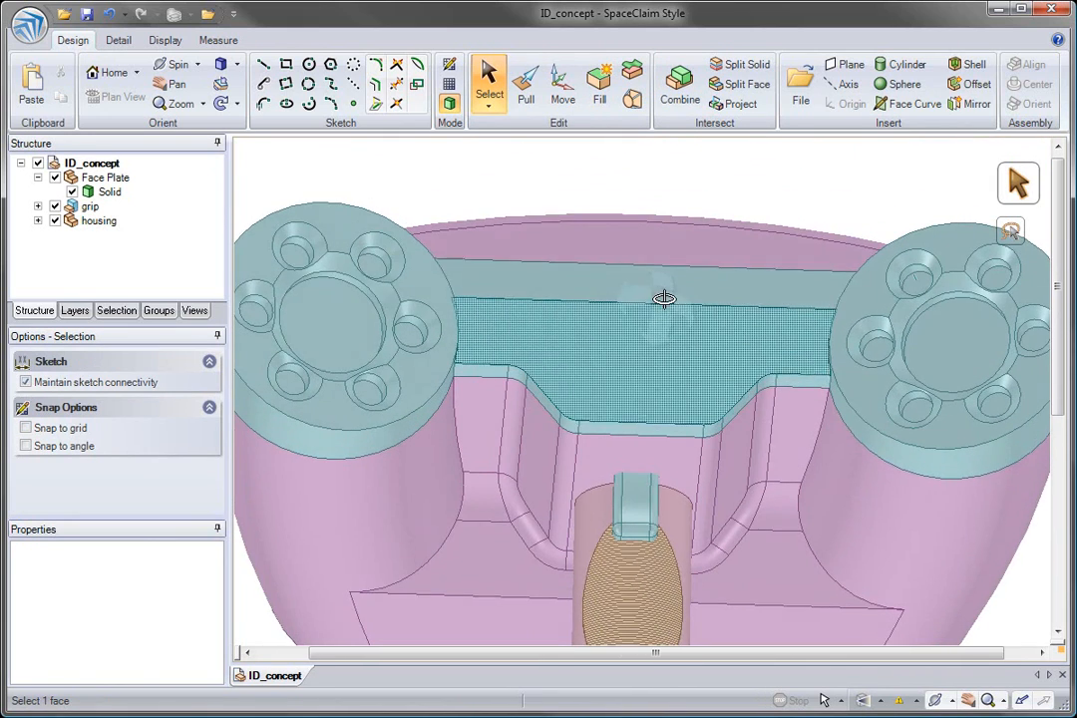
{"action": "left_click", "coordinate": [348, 280]}
{"action": "key", "text": "f"}
{"action": "left_click", "coordinate": [937, 309]}
{"action": "key", "text": "f"}
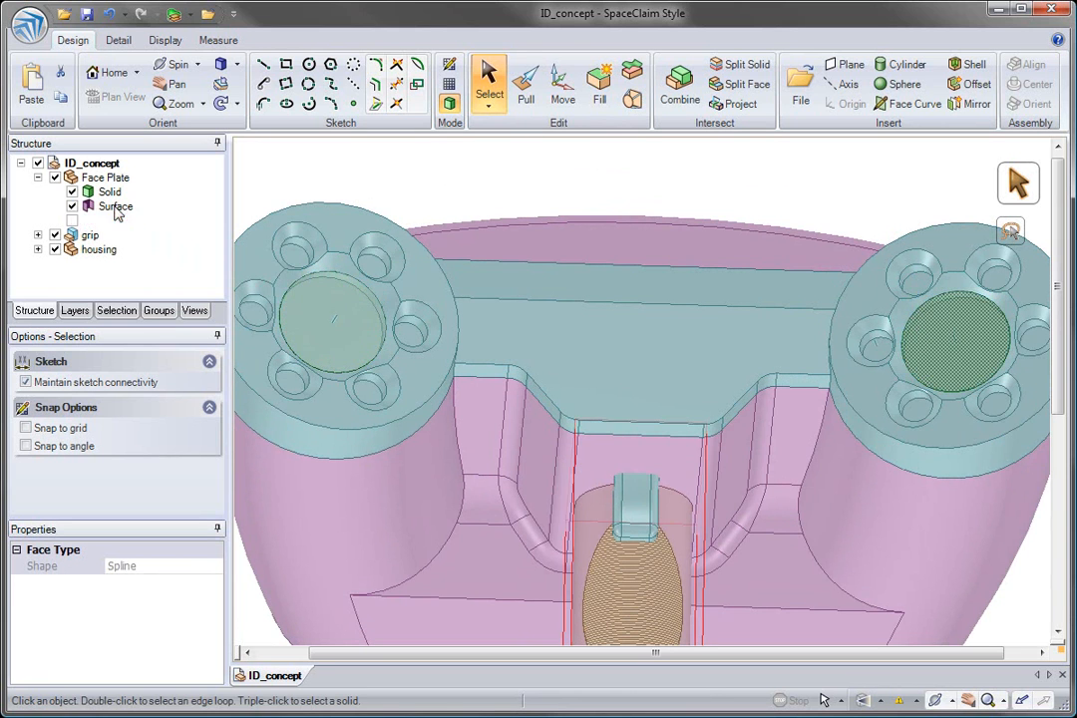
Colour both circular surfaces in the face plate's central openings gray
{"action": "left_click", "coordinate": [115, 206]}
{"action": "left_click", "coordinate": [116, 220], "text": "ctrl"}
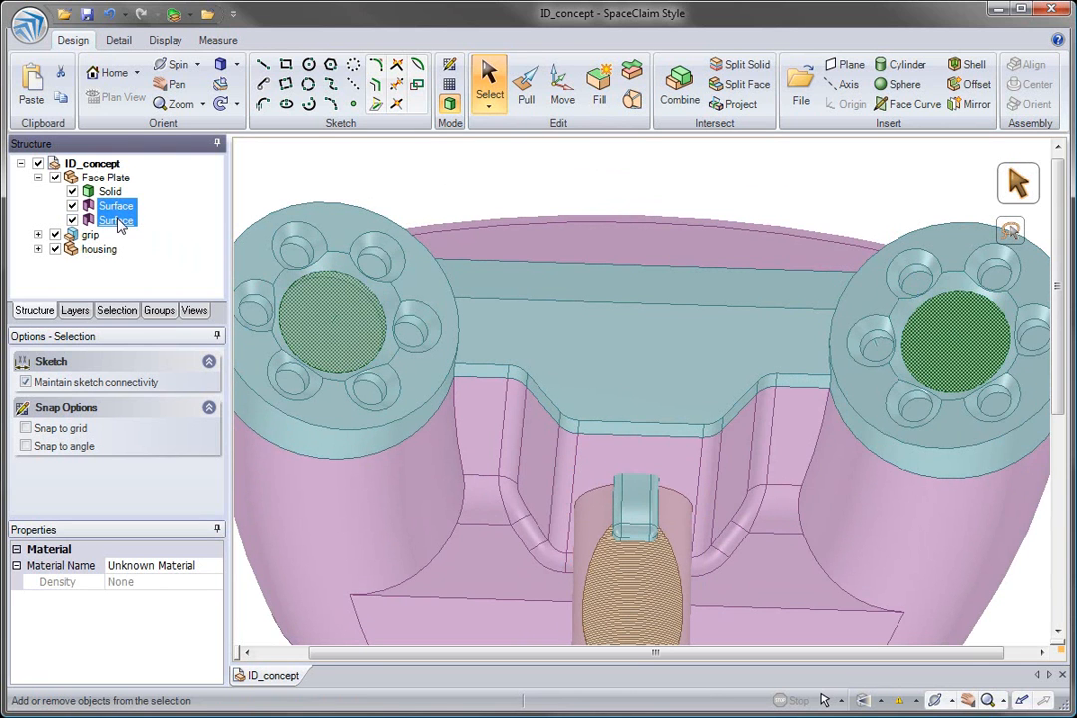
{"action": "left_click", "coordinate": [184, 20]}
{"action": "left_click", "coordinate": [195, 89]}
{"action": "left_click", "coordinate": [460, 183]}
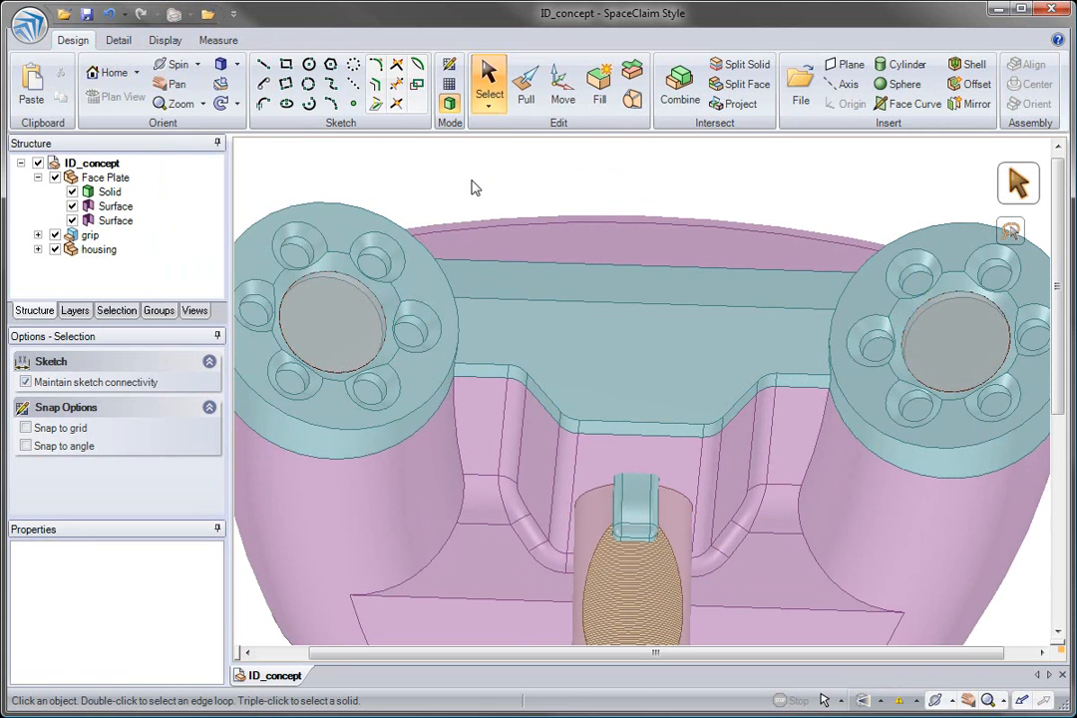
Hide the grip component and fill the raised central block on the housing's underside to remove it
{"action": "middle_click_drag", "start_coordinate": [527, 253], "coordinate": [507, 166], "text": "shift"}
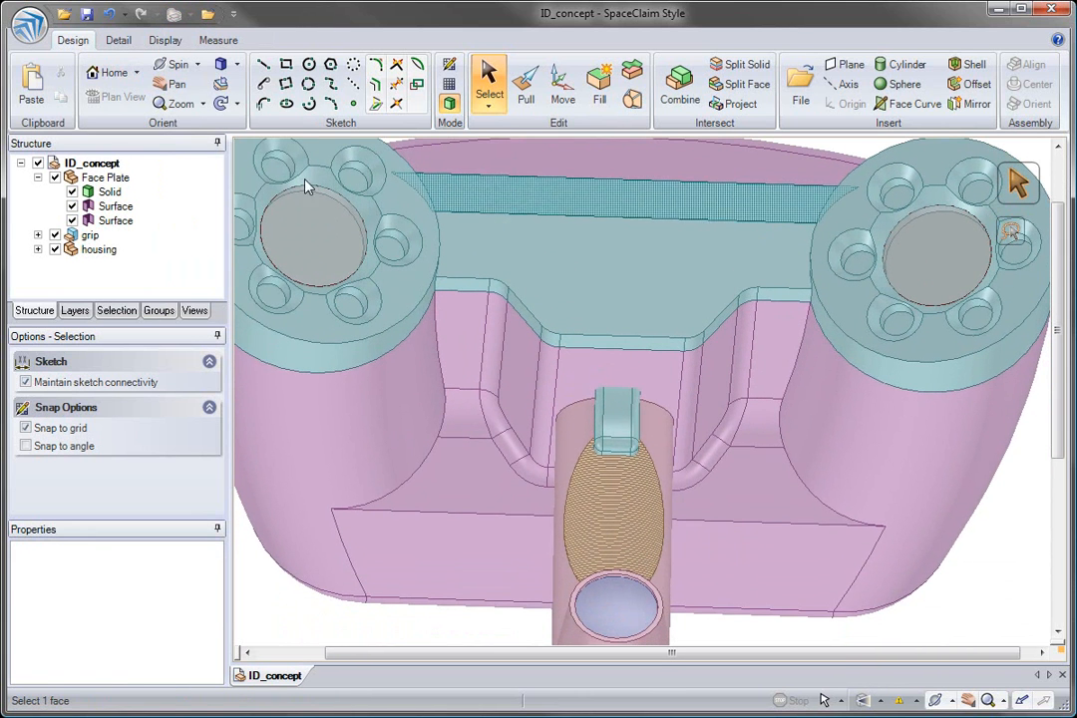
{"action": "left_click", "coordinate": [55, 235]}
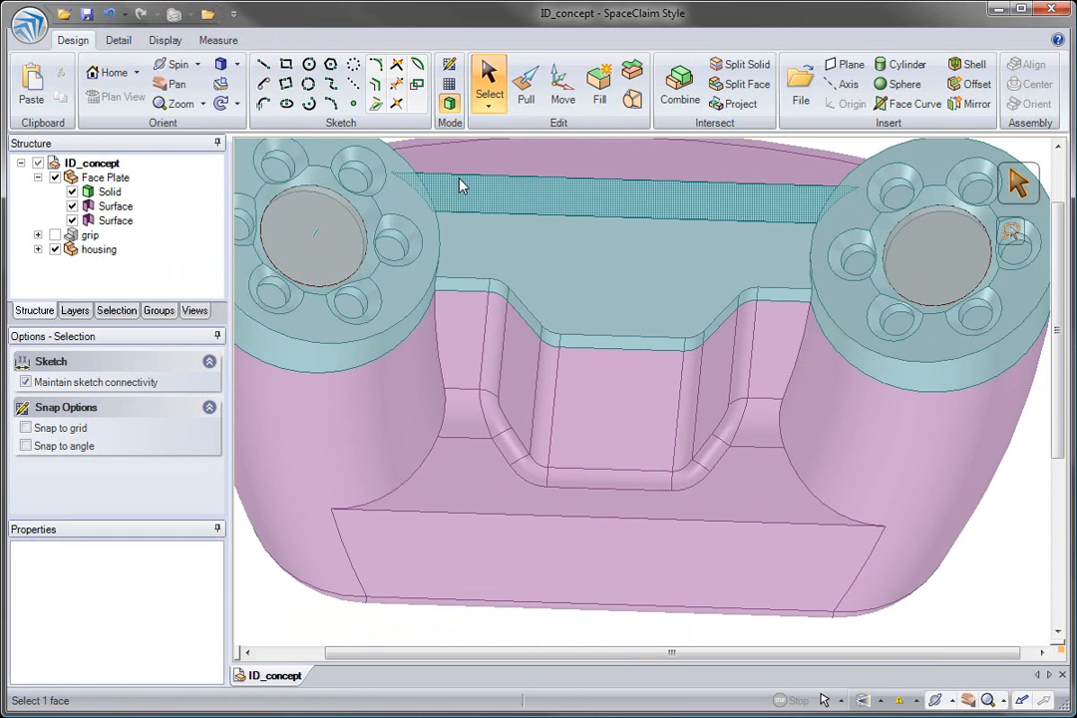
{"action": "mouse_move", "coordinate": [458, 179]}
{"action": "left_mouse_down"}
{"action": "mouse_move", "coordinate": [567, 420]}
{"action": "mouse_move", "coordinate": [744, 560]}
{"action": "mouse_move", "coordinate": [776, 560]}
{"action": "mouse_move", "coordinate": [755, 545]}
{"action": "left_mouse_up"}
{"action": "mouse_move", "coordinate": [755, 545]}
{"action": "middle_mouse_down"}
{"action": "mouse_move", "coordinate": [714, 520]}
{"action": "mouse_move", "coordinate": [585, 281]}
{"action": "middle_mouse_up"}
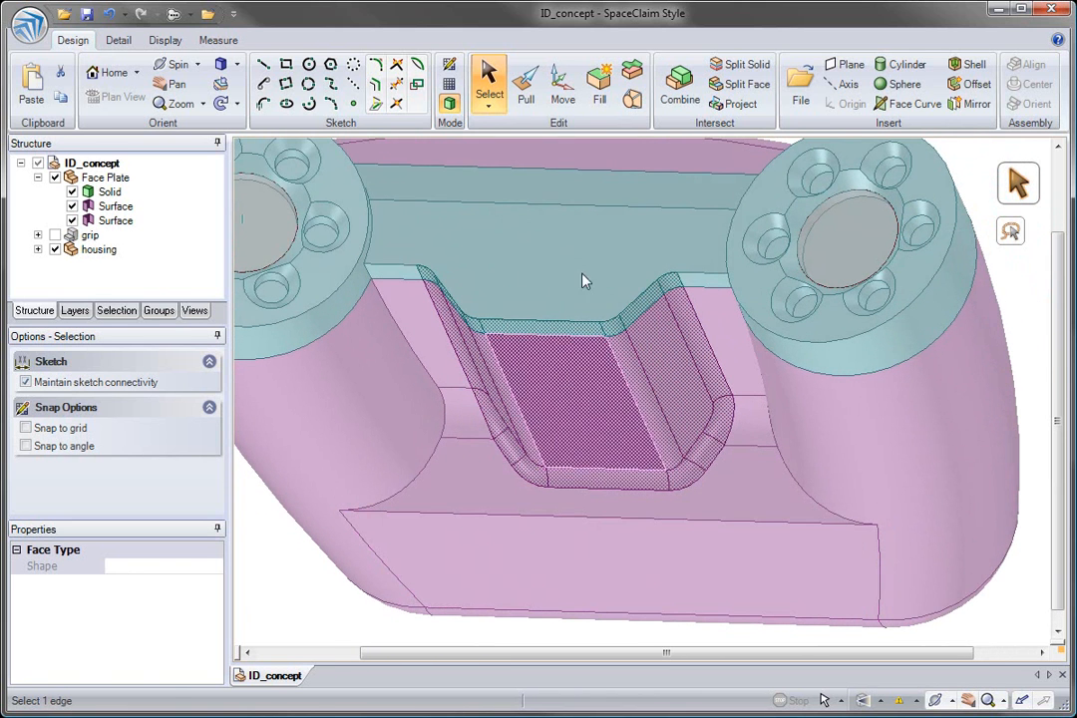
{"action": "left_click", "coordinate": [601, 104]}
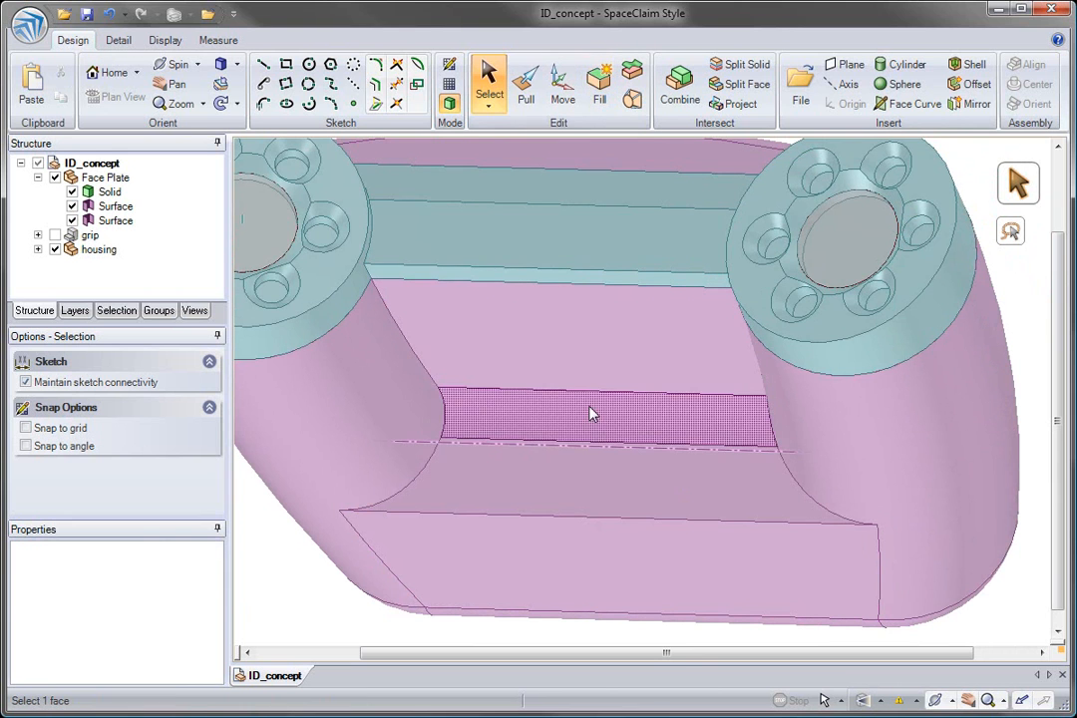
Fill the long rounded face between the two barrels on the housing's underside to leave a sharp edge
{"action": "left_click", "coordinate": [593, 411]}
{"action": "left_click", "coordinate": [601, 90]}
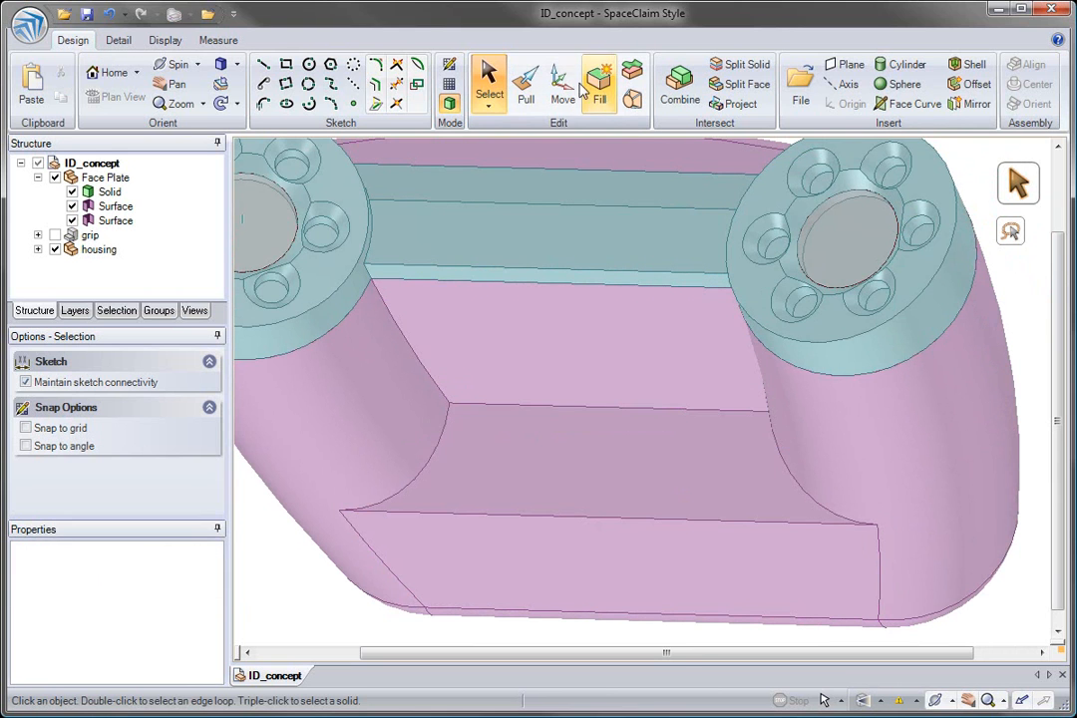
Pull the face plate's narrow lower face around its rear edge to give it a sloped, wider bevel
{"action": "left_click", "coordinate": [525, 90]}
{"action": "left_click", "coordinate": [553, 272]}
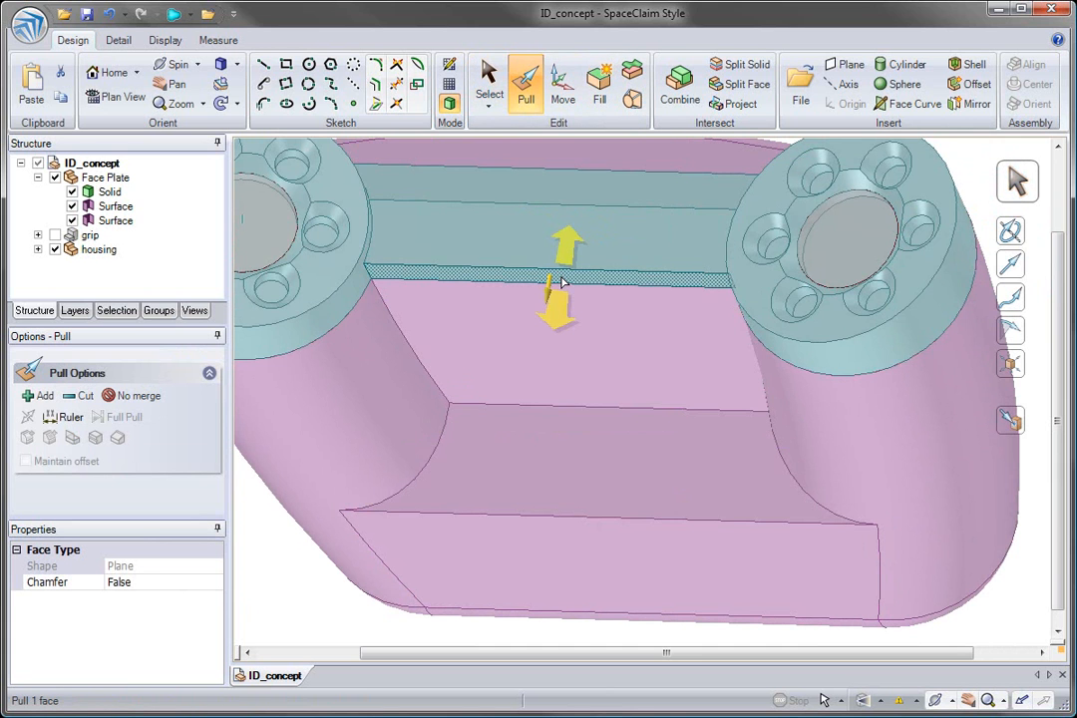
{"action": "left_click", "coordinate": [559, 287], "text": "alt"}
{"action": "left_click_drag", "start_coordinate": [781, 431], "coordinate": [594, 586]}
{"action": "key", "text": "Escape"}
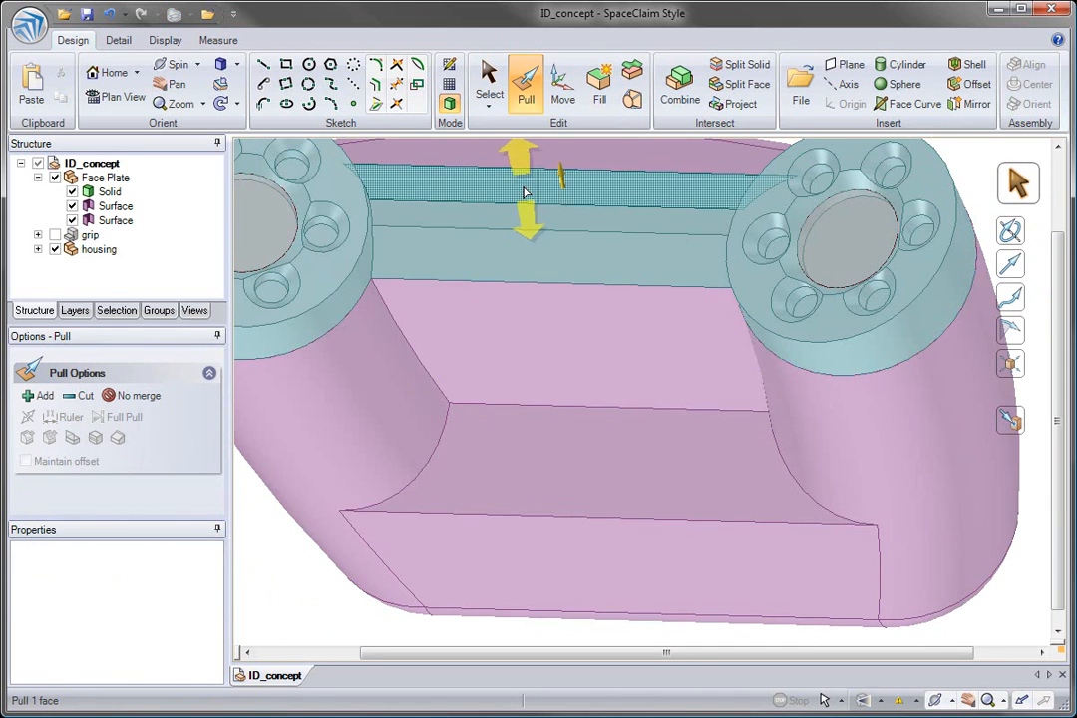
Replace the narrow middle face of the face plate's crossbar with a full round between its upper and lower bevels
{"action": "left_click", "coordinate": [523, 192]}
{"action": "left_click", "coordinate": [526, 219], "text": "ctrl"}
{"action": "left_click", "coordinate": [533, 270], "text": "ctrl"}
{"action": "right_click", "coordinate": [532, 270]}
{"action": "left_click", "coordinate": [581, 324]}
{"action": "left_click", "coordinate": [584, 334]}
{"action": "middle_click_drag", "start_coordinate": [584, 334], "coordinate": [625, 377]}
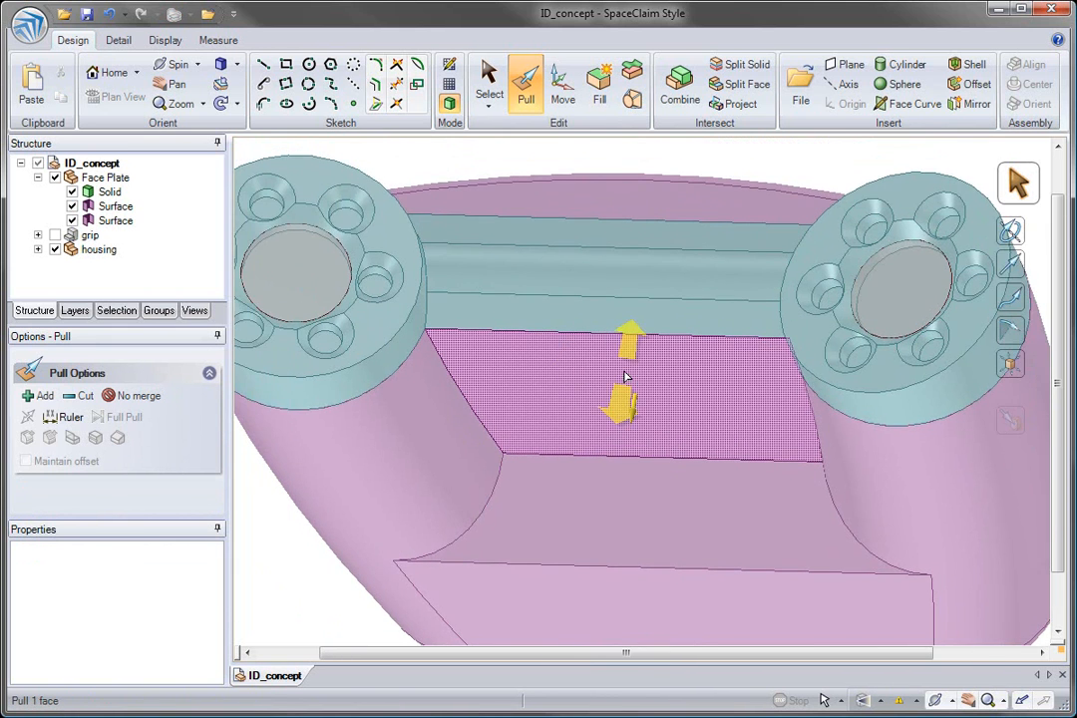
{"action": "key", "text": "h"}
{"action": "left_click", "coordinate": [562, 511]}
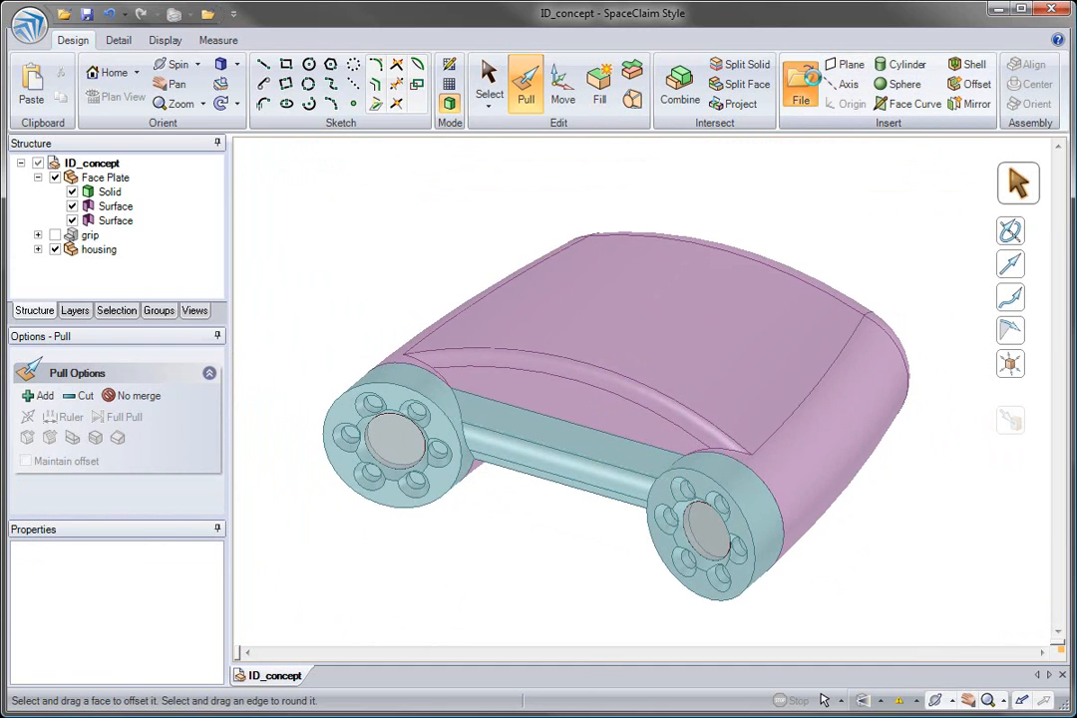
Insert the camera_fin4 file into the assembly as a component
{"action": "left_click", "coordinate": [801, 88]}
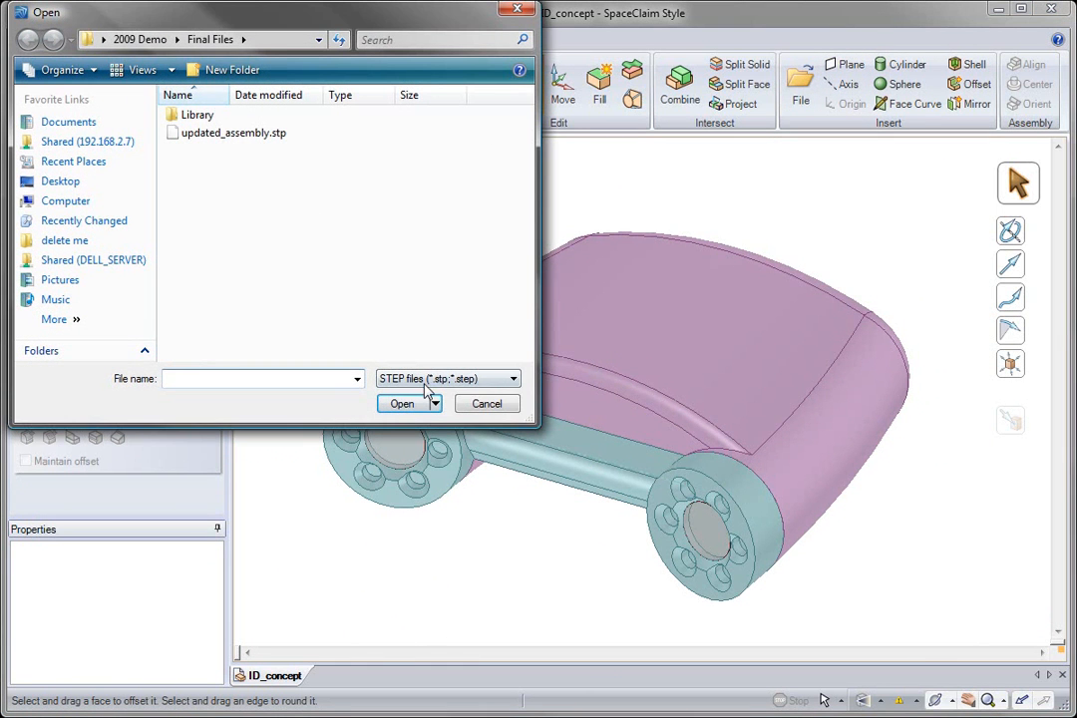
{"action": "left_click", "coordinate": [424, 378]}
{"action": "left_click", "coordinate": [428, 430]}
{"action": "double_click", "coordinate": [253, 138]}
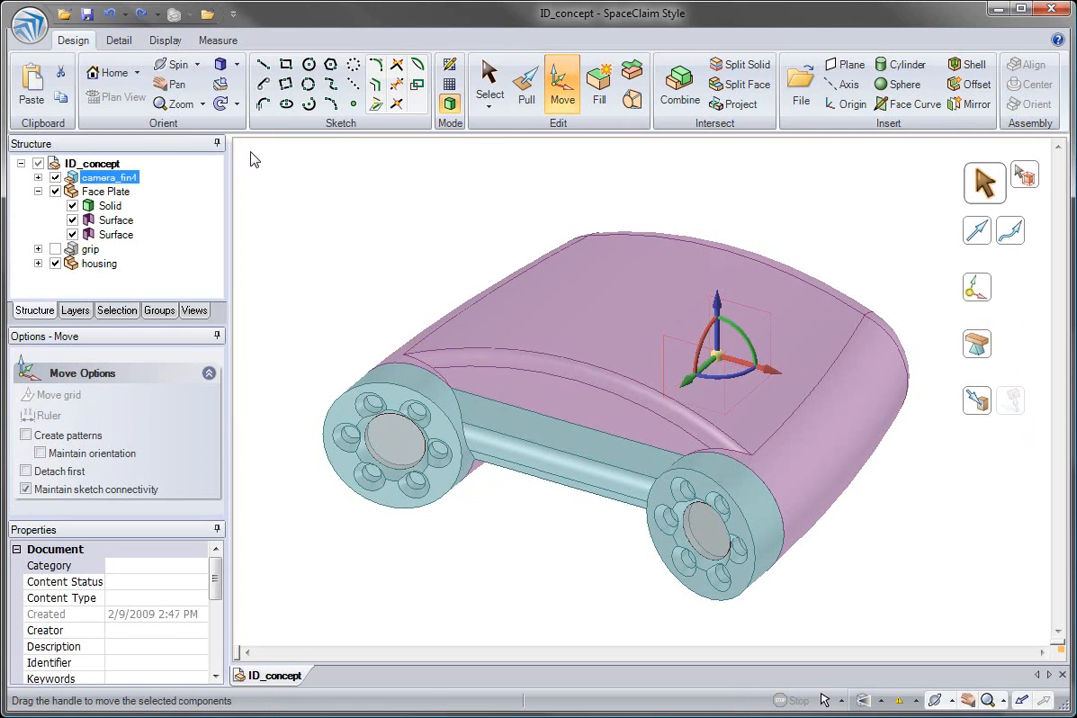
Place the camera at the middle of the edge where the housing's sloped front meets the face plate, aligned with Up To
{"action": "left_click", "coordinate": [571, 430]}
{"action": "left_click", "coordinate": [571, 431]}
{"action": "left_click", "coordinate": [620, 439]}
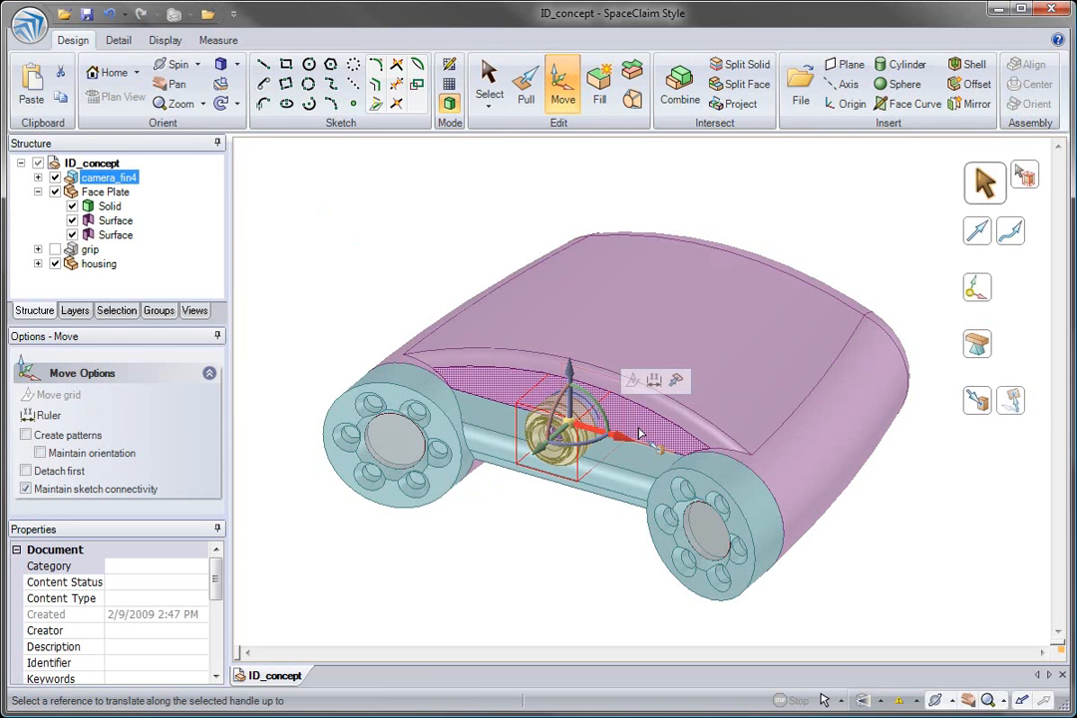
{"action": "key", "text": "u"}
Raise the camera vertically and set its ruler distance to 80 mm from the circular surface in the face plate opening
{"action": "left_click_drag", "start_coordinate": [567, 375], "coordinate": [570, 260]}
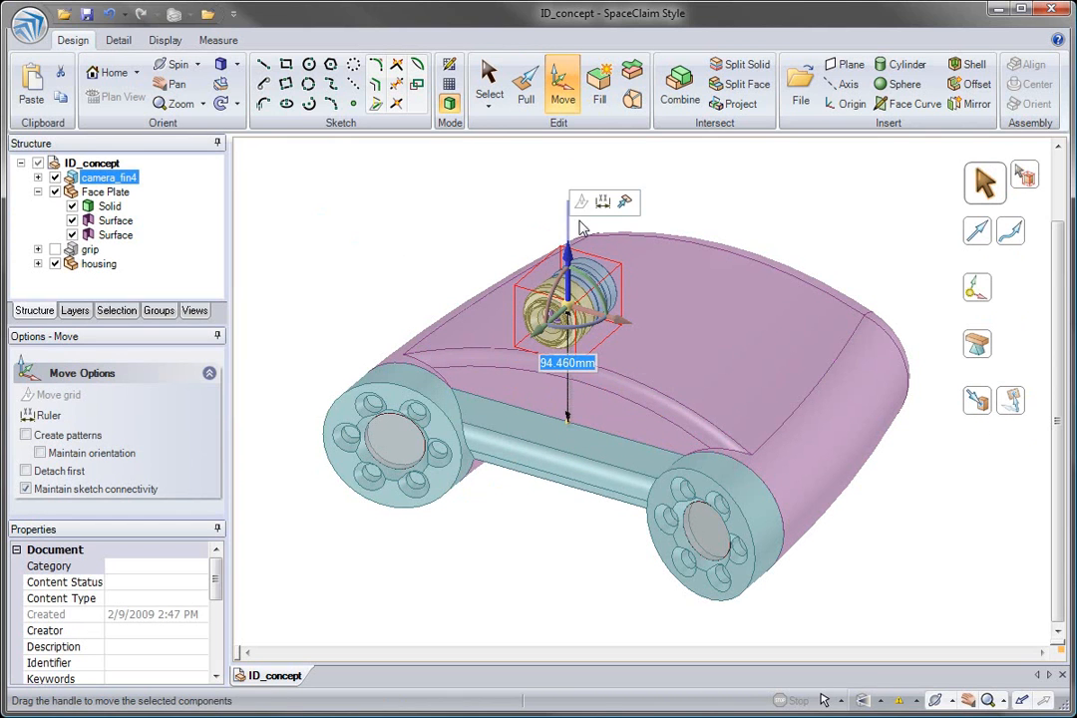
{"action": "left_click", "coordinate": [599, 208]}
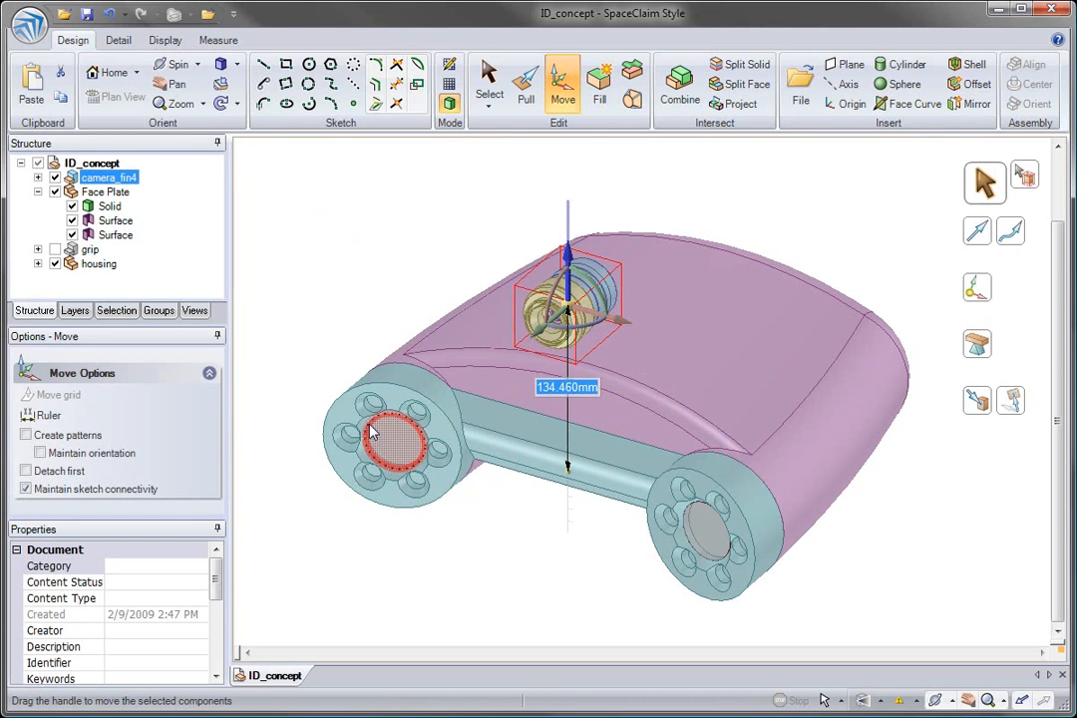
{"action": "type", "text": "80"}
{"action": "key", "text": "Return"}
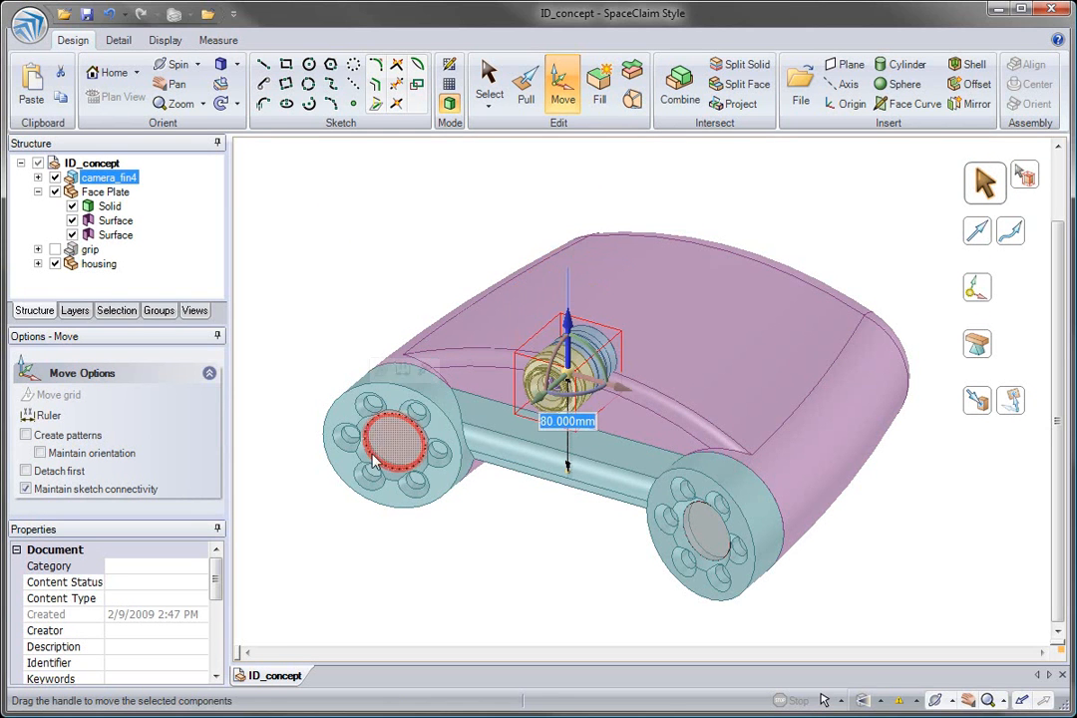
{"action": "left_click", "coordinate": [514, 536]}
Set up a section view along the camera's axis through the middle of the assembly, viewed flat in plan
{"action": "middle_click_drag", "start_coordinate": [543, 499], "coordinate": [541, 351]}
{"action": "left_click", "coordinate": [541, 383]}
{"action": "key", "text": "x"}
{"action": "middle_click_drag", "start_coordinate": [544, 349], "coordinate": [524, 401], "text": "ctrl"}
{"action": "left_click", "coordinate": [120, 96]}
{"action": "middle_click_drag", "start_coordinate": [541, 154], "coordinate": [555, 244], "text": "shift"}
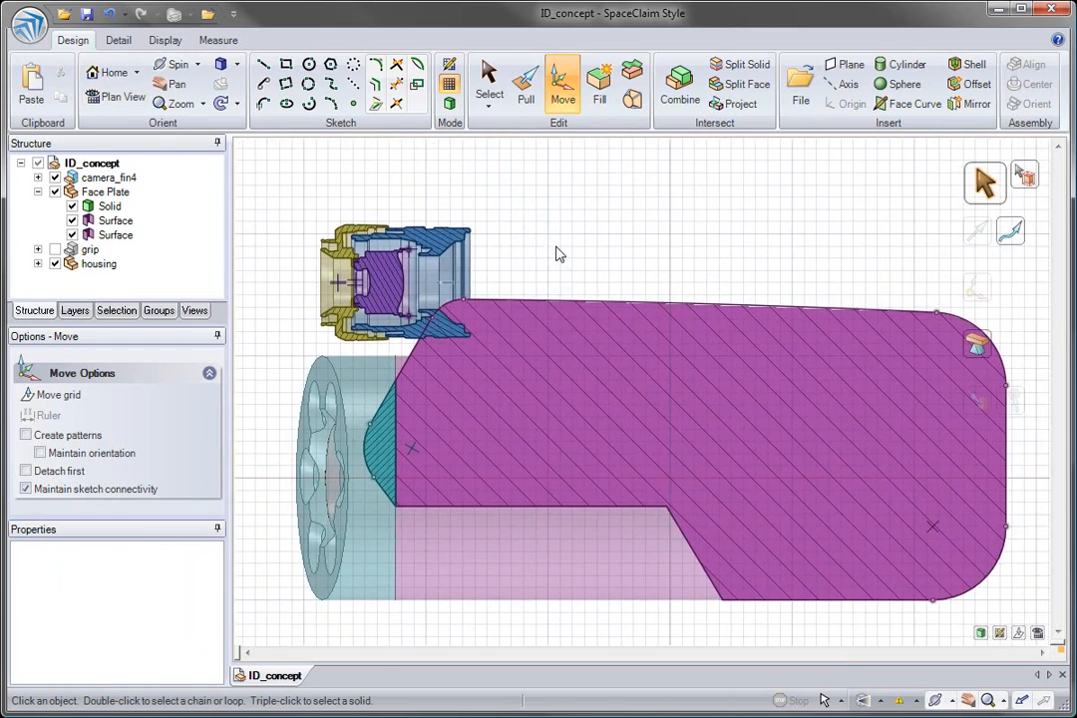
Create a cylinder about 225 mm long and 54 mm in diameter along the camera's axis, running back over the housing
{"action": "left_click", "coordinate": [903, 65]}
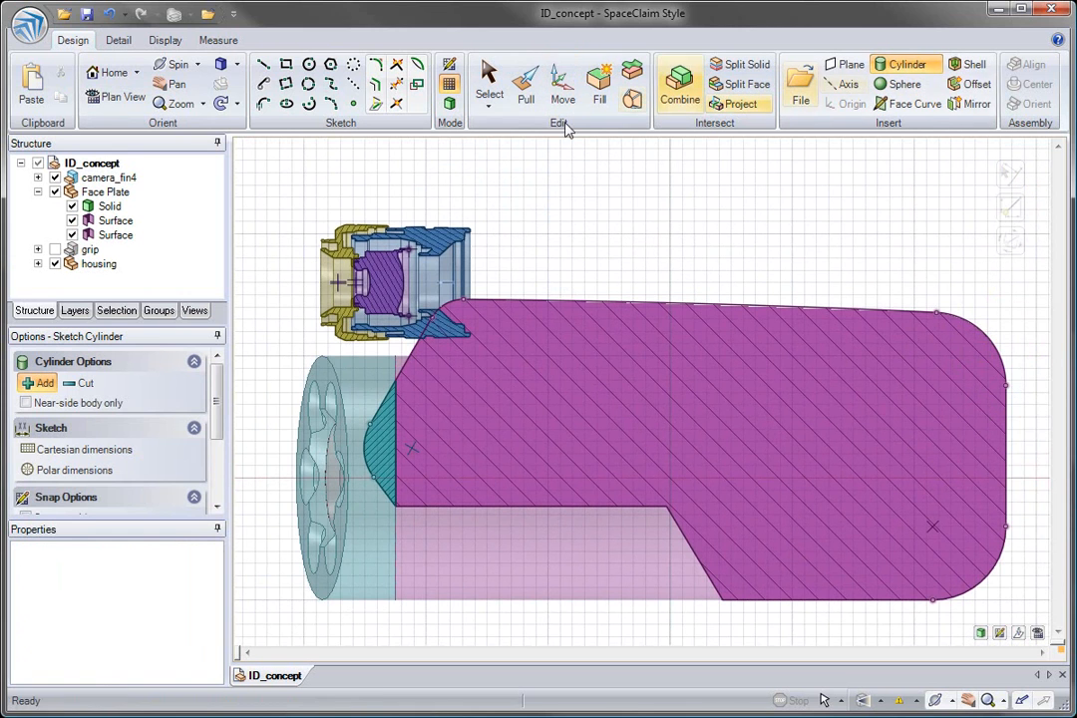
{"action": "left_click", "coordinate": [333, 284]}
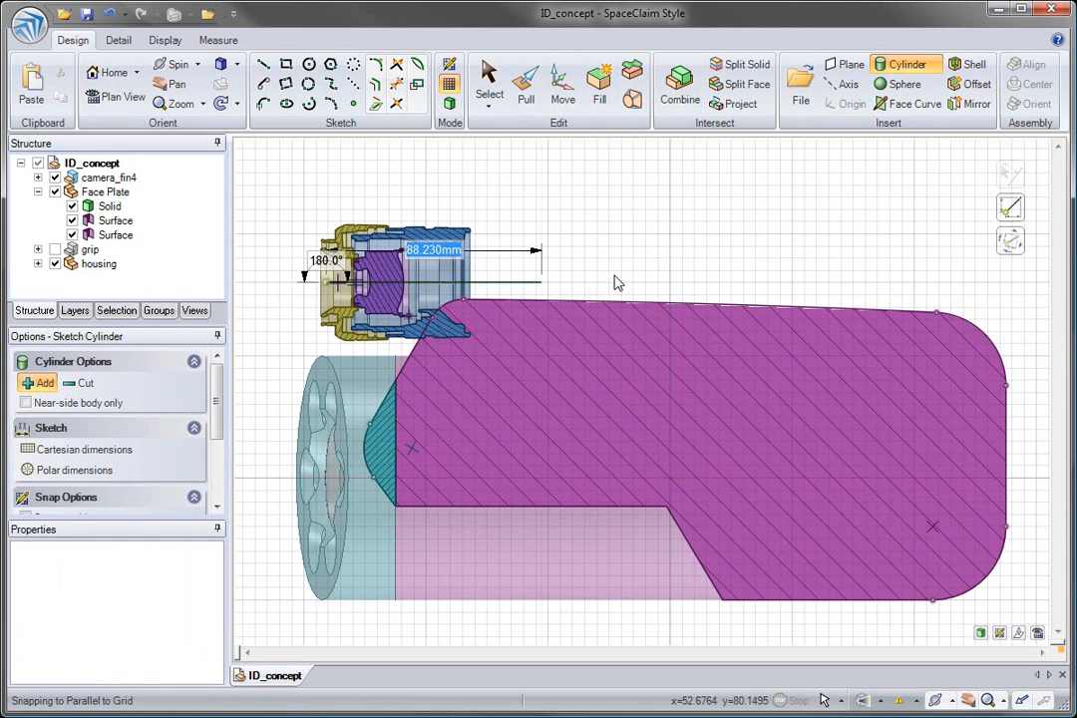
{"action": "left_click", "coordinate": [875, 286]}
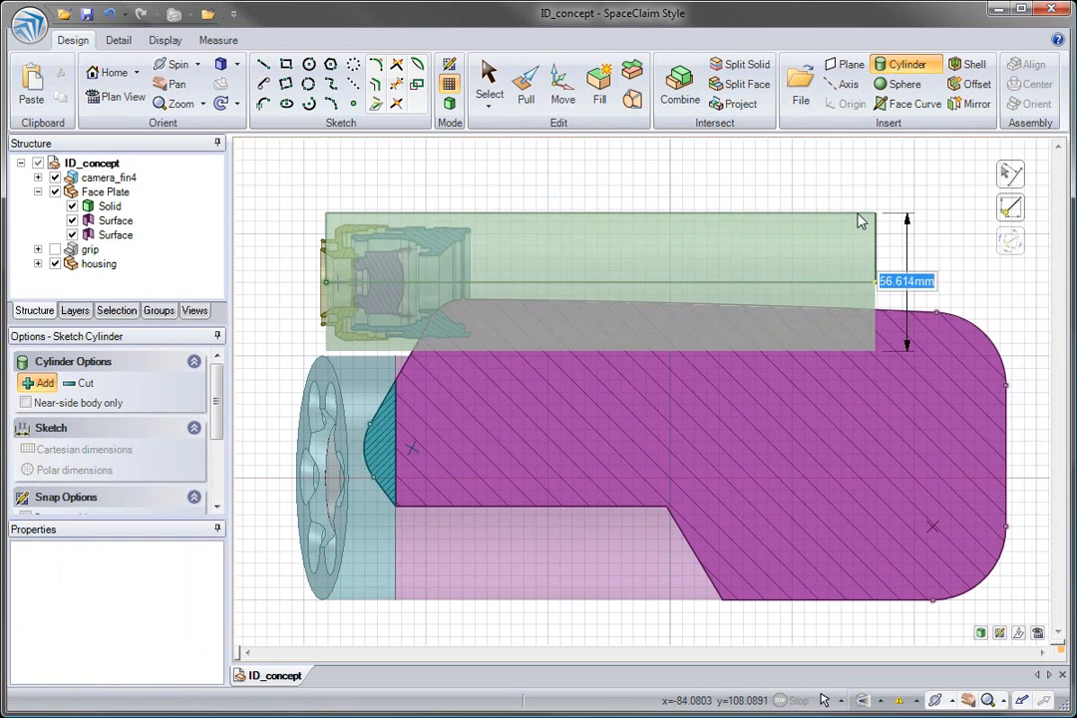
{"action": "left_click", "coordinate": [861, 226]}
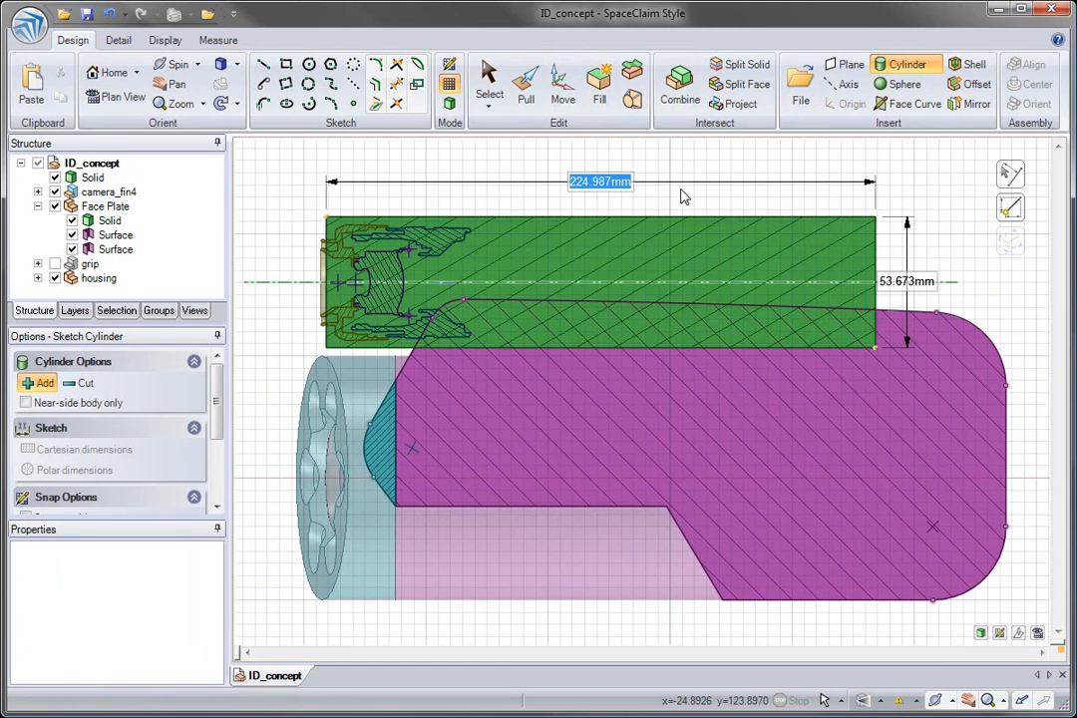
Move the section grid sideways clear of the cylinder so that it cuts only the housing and face plate
{"action": "middle_click_drag", "start_coordinate": [701, 194], "coordinate": [711, 209]}
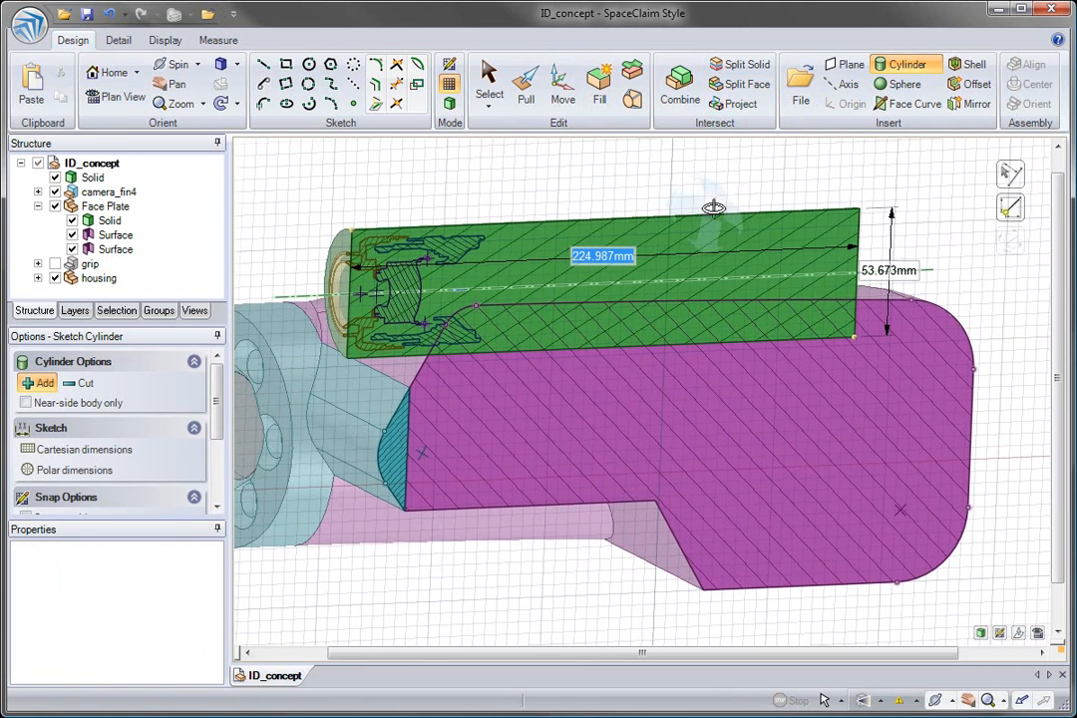
{"action": "left_click", "coordinate": [564, 91]}
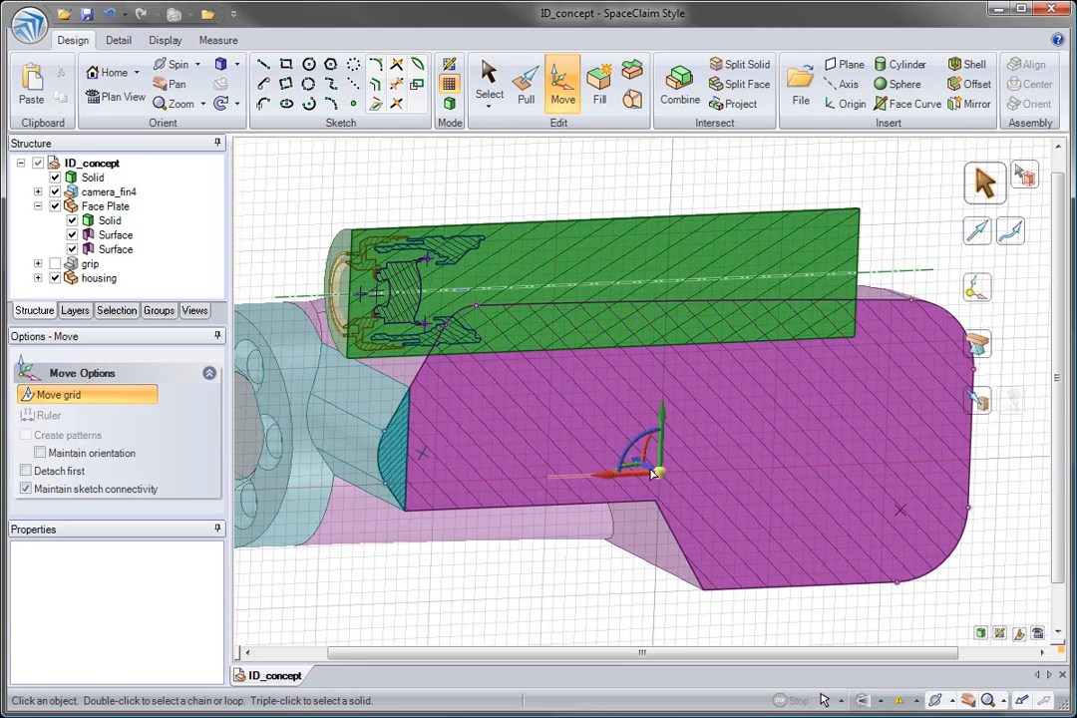
{"action": "left_click_drag", "start_coordinate": [650, 473], "coordinate": [698, 498]}
Remove the housing's front top round and both rear rounds to leave sharp corners
{"action": "left_click", "coordinate": [561, 90]}
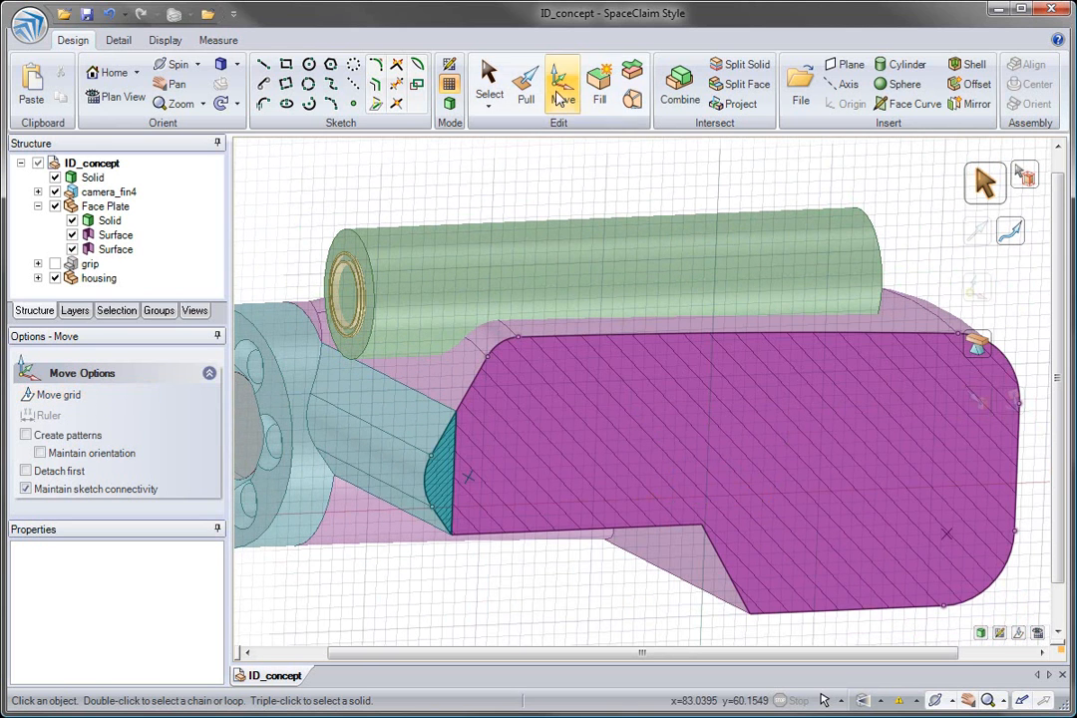
{"action": "left_click", "coordinate": [507, 351]}
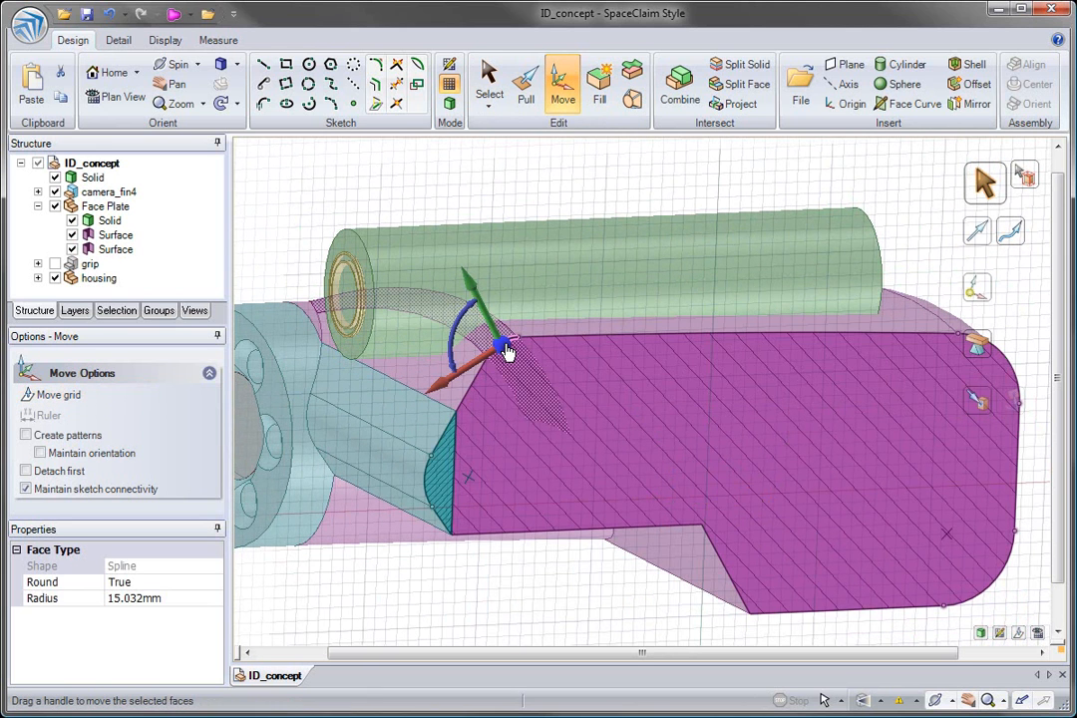
{"action": "key", "text": "Escape"}
{"action": "middle_click_drag", "start_coordinate": [786, 340], "coordinate": [818, 356]}
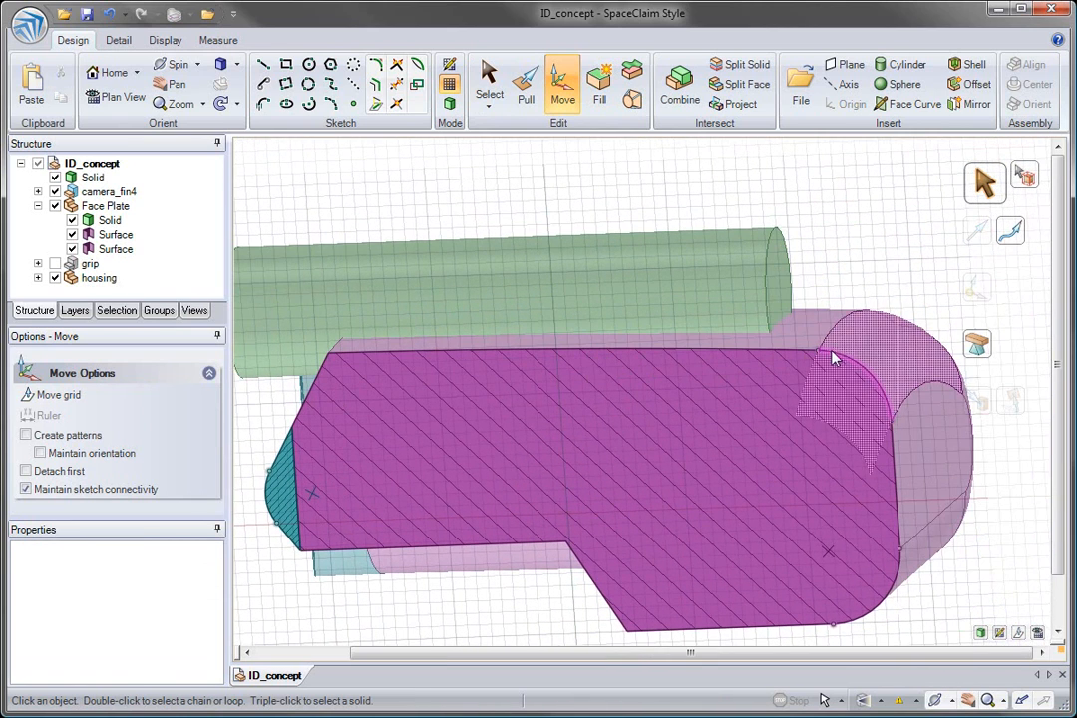
{"action": "left_click", "coordinate": [840, 357]}
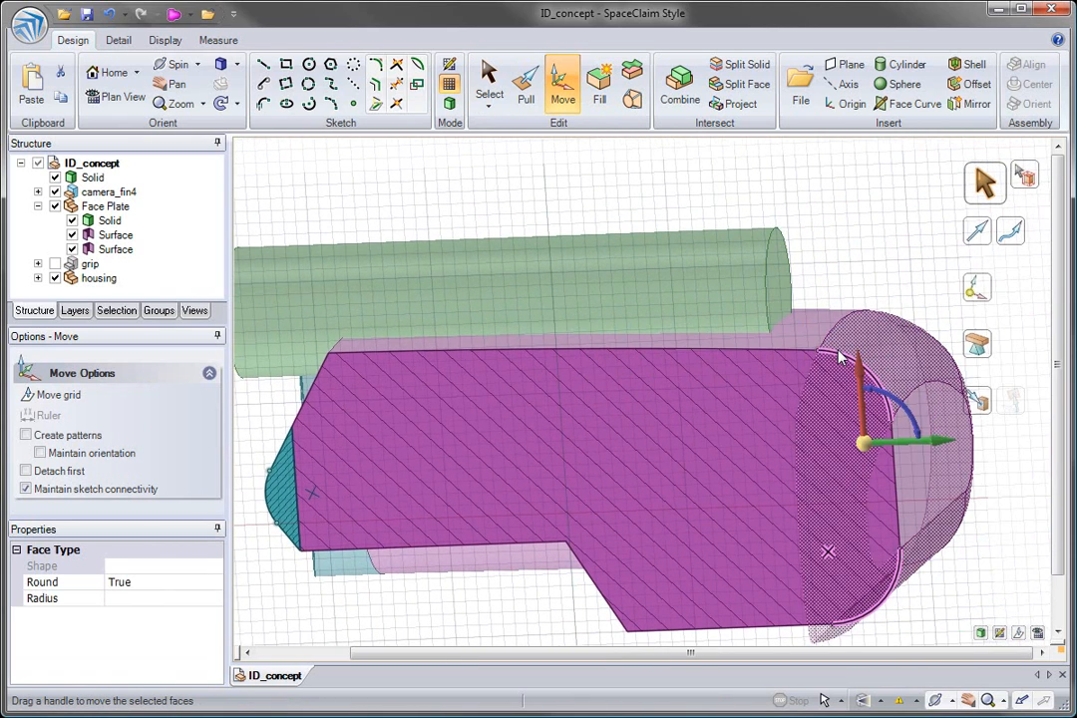
{"action": "key", "text": "Delete"}
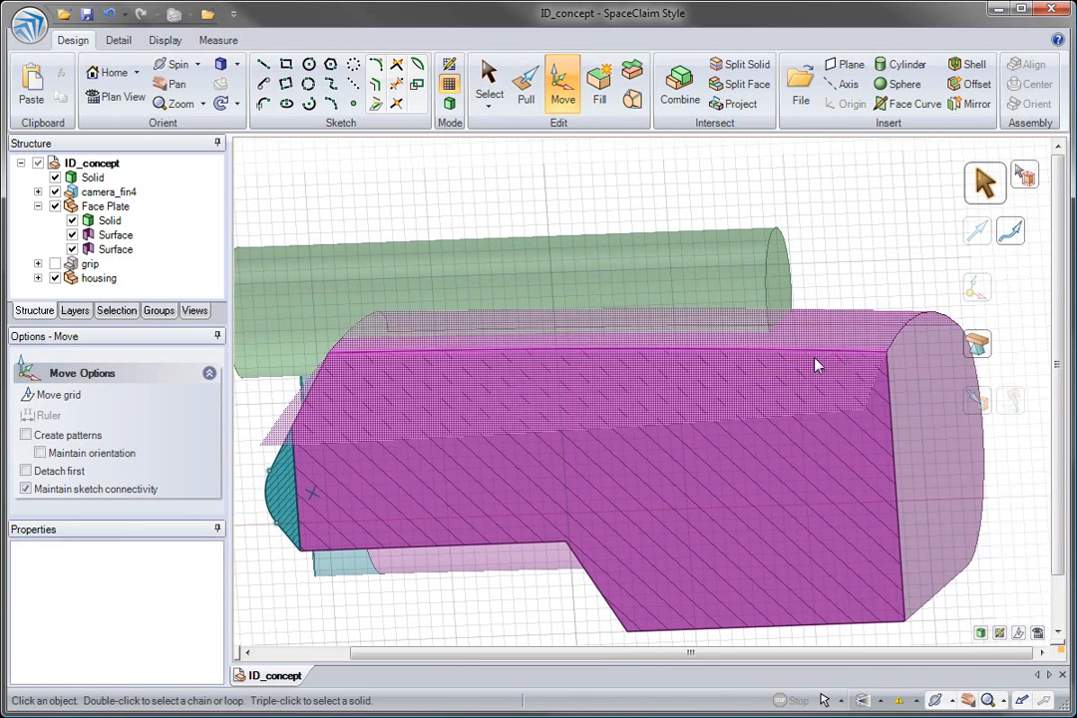
Sketch a wavy six-point spline about 233 mm long from the housing's front top corner to its rear top corner
{"action": "left_click", "coordinate": [120, 96]}
{"action": "left_click", "coordinate": [332, 86]}
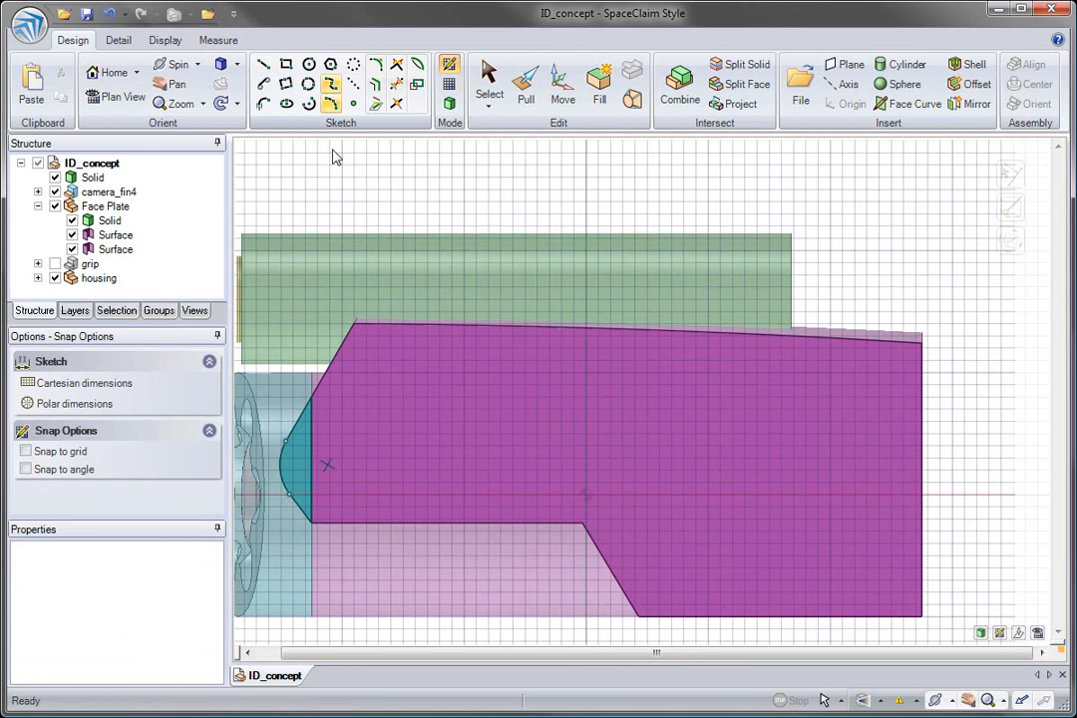
{"action": "left_click", "coordinate": [352, 324]}
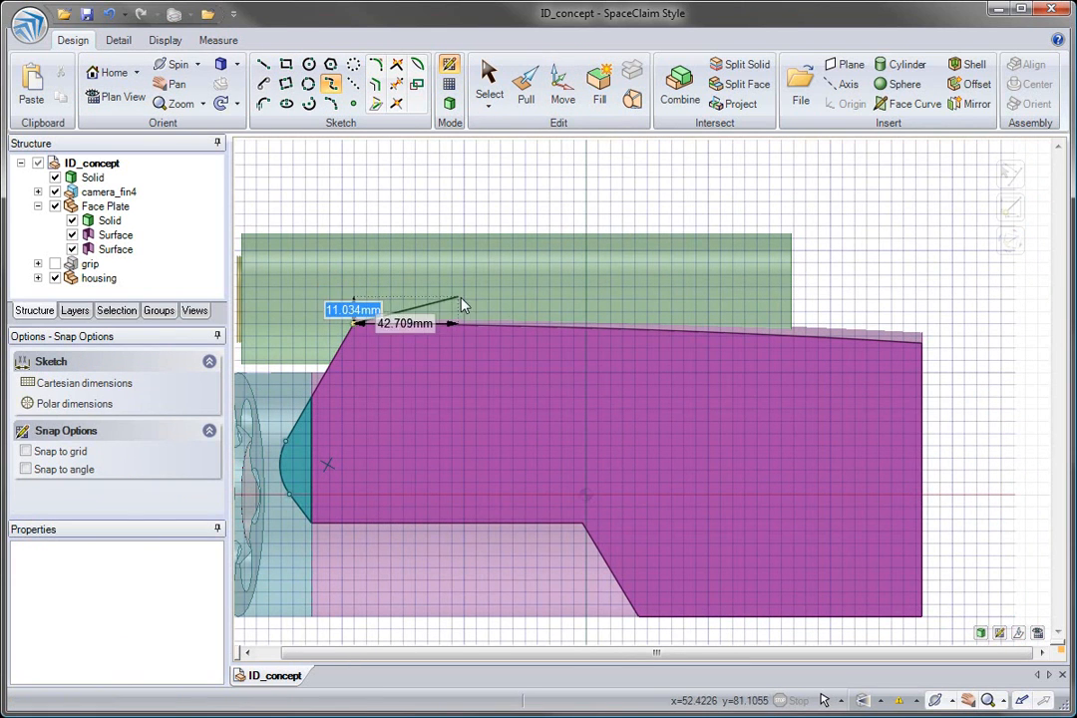
{"action": "left_click", "coordinate": [537, 235]}
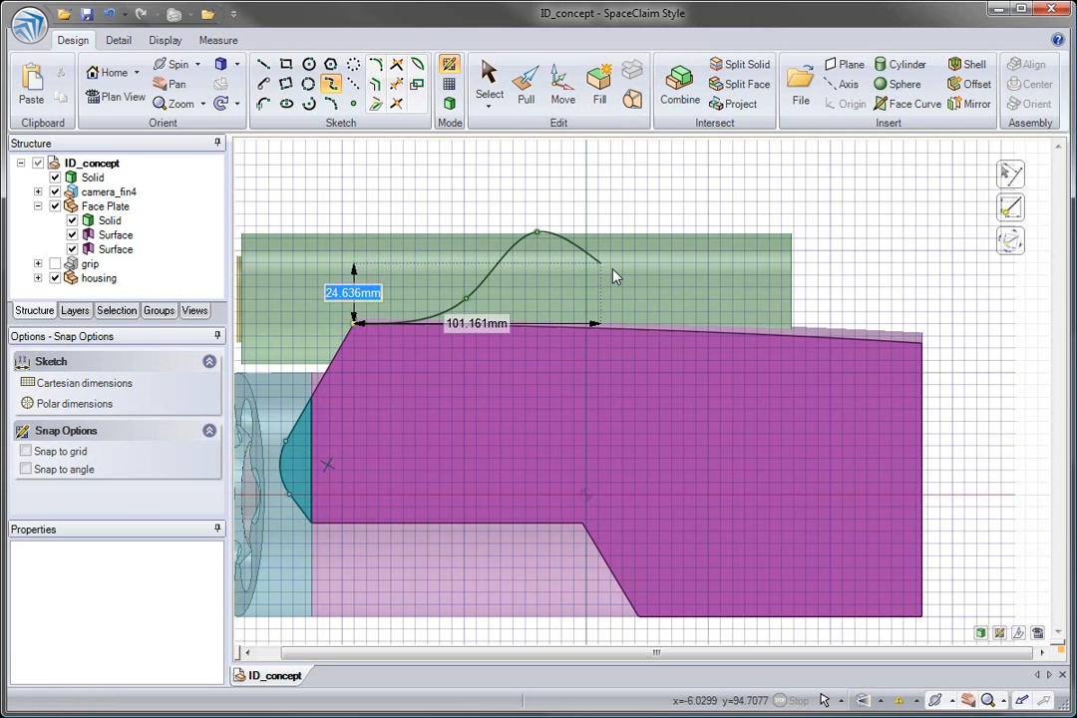
{"action": "left_click", "coordinate": [642, 285]}
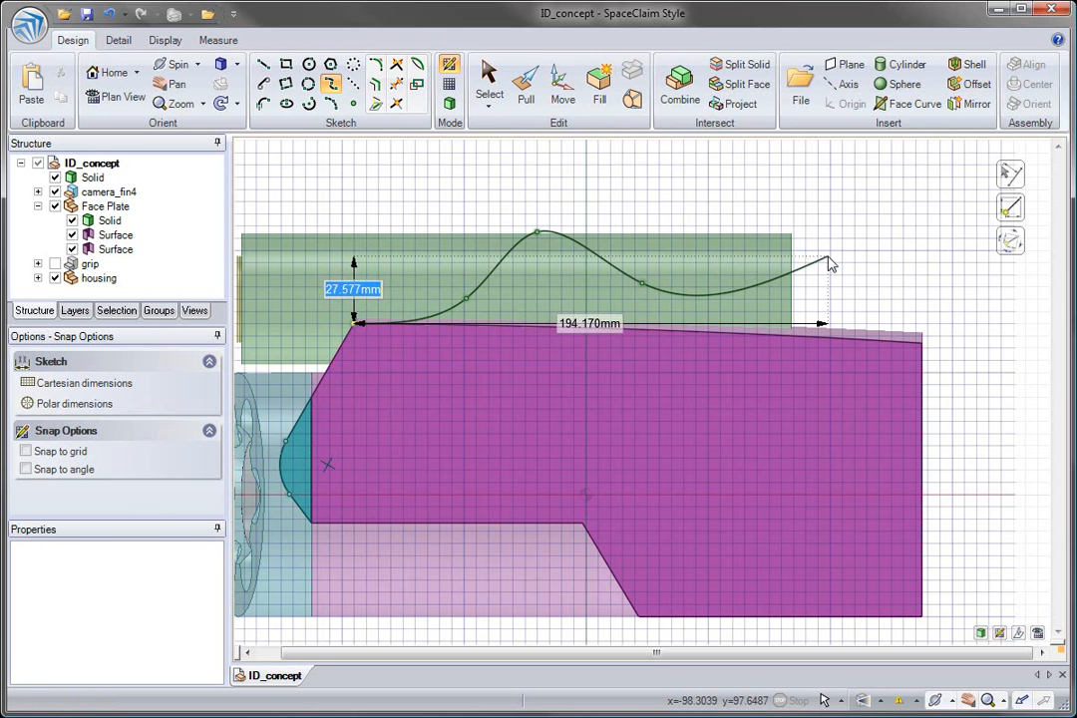
{"action": "left_click", "coordinate": [830, 259]}
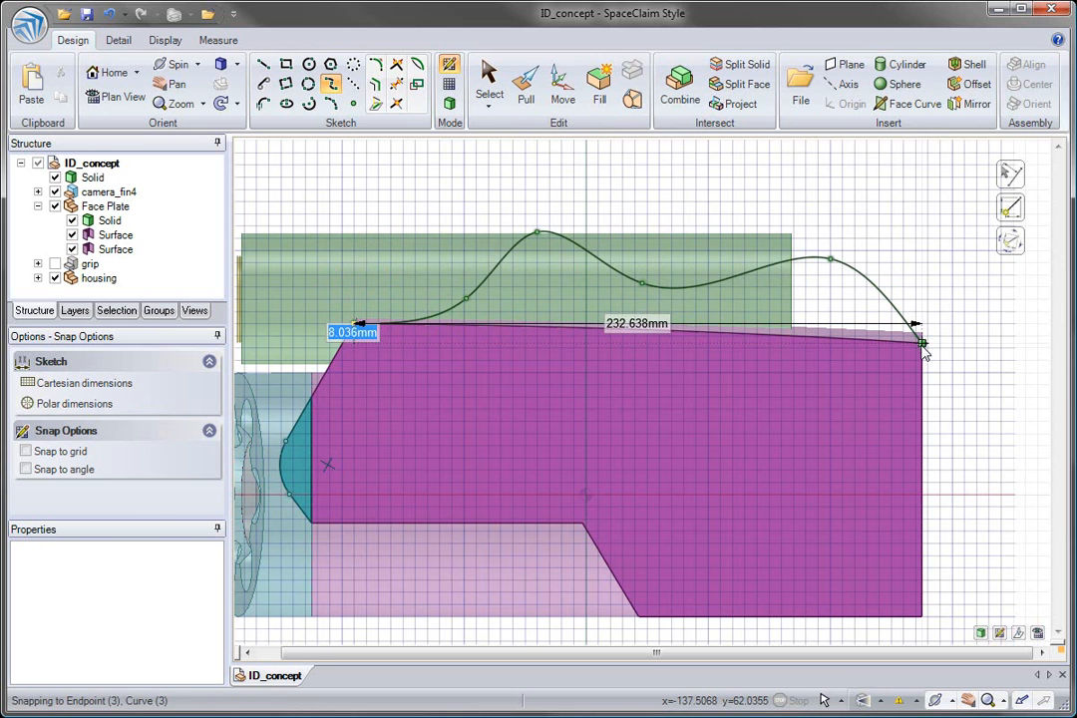
{"action": "left_click", "coordinate": [922, 343]}
Copy the spline 100 mm across the housing to the opposite side of the cylinder
{"action": "key", "text": "p"}
{"action": "middle_click_drag", "start_coordinate": [863, 330], "coordinate": [835, 280]}
{"action": "left_click", "coordinate": [910, 335]}
{"action": "key", "text": "Escape"}
{"action": "key", "text": "m"}
{"action": "left_click", "coordinate": [695, 287]}
{"action": "left_click_drag", "start_coordinate": [695, 287], "coordinate": [539, 199]}
{"action": "type", "text": "100"}
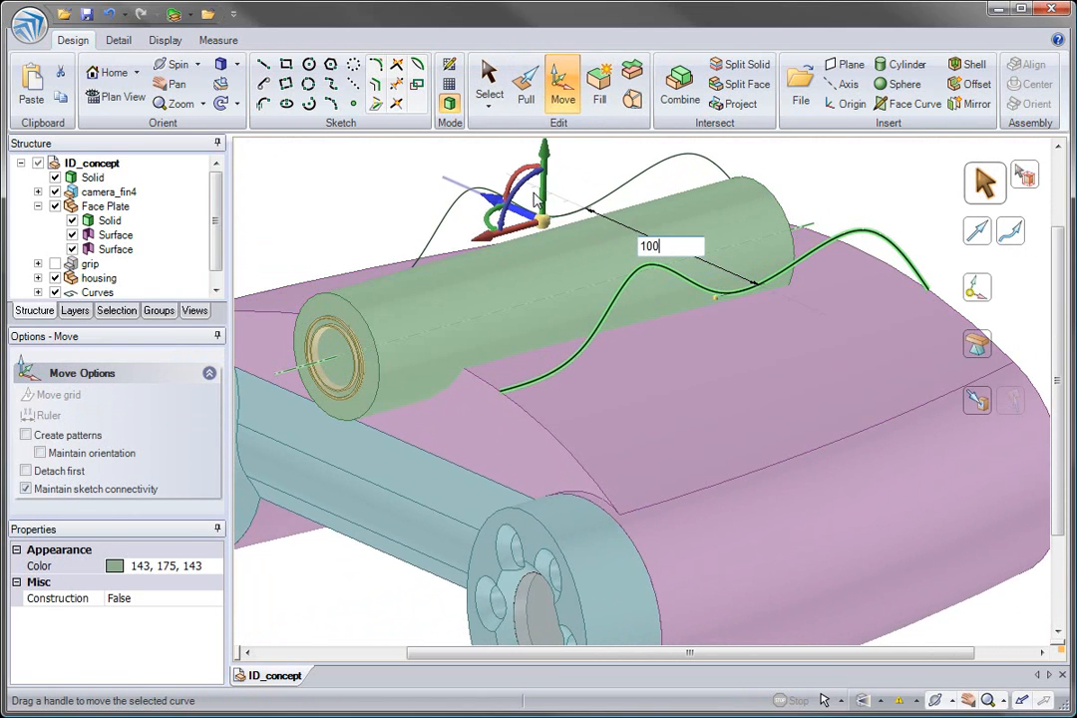
{"action": "key", "text": "Return"}
{"action": "left_click", "coordinate": [433, 190]}
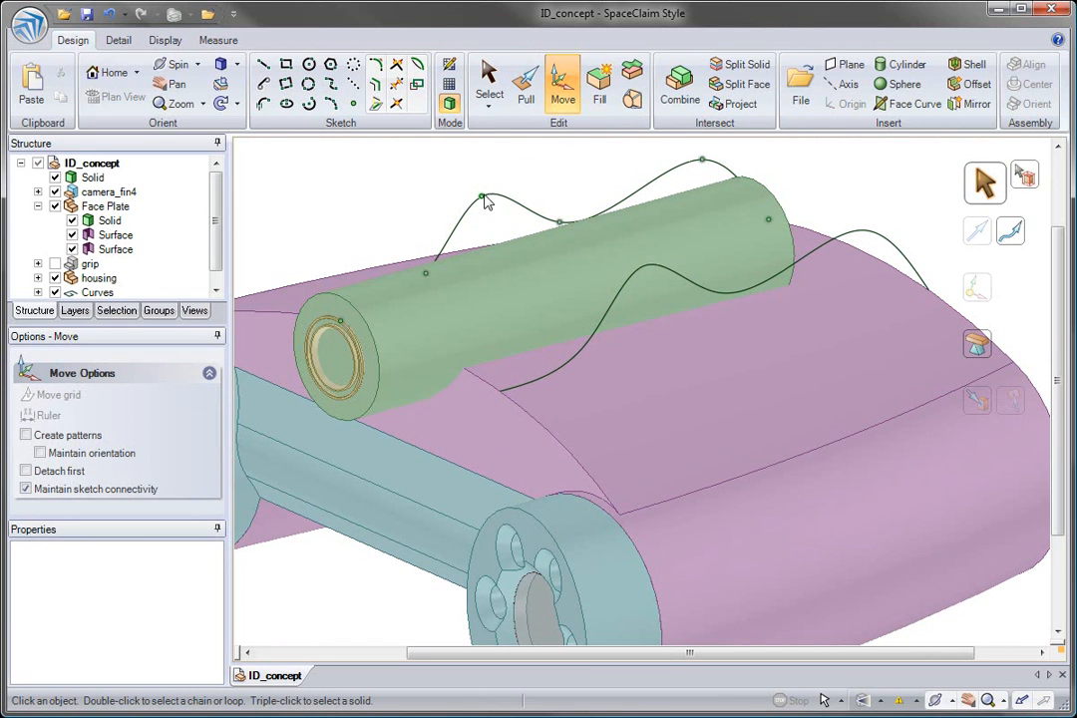
Remove the front peak point from both splines and raise their middle points about 13.3 mm
{"action": "left_click", "coordinate": [486, 203]}
{"action": "left_click", "coordinate": [643, 274], "text": "ctrl"}
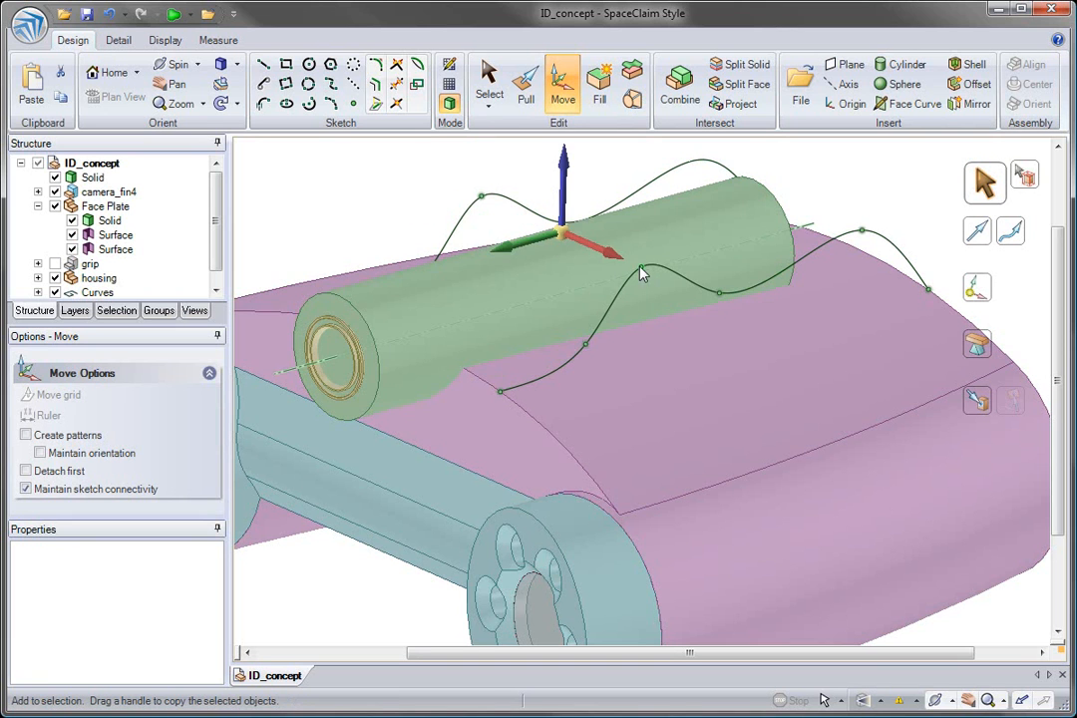
{"action": "mouse_move", "coordinate": [564, 194]}
{"action": "left_mouse_down"}
{"action": "mouse_move", "coordinate": [583, 287]}
{"action": "mouse_move", "coordinate": [551, 187]}
{"action": "left_mouse_up"}
{"action": "right_click", "coordinate": [469, 183]}
{"action": "left_click", "coordinate": [460, 160]}
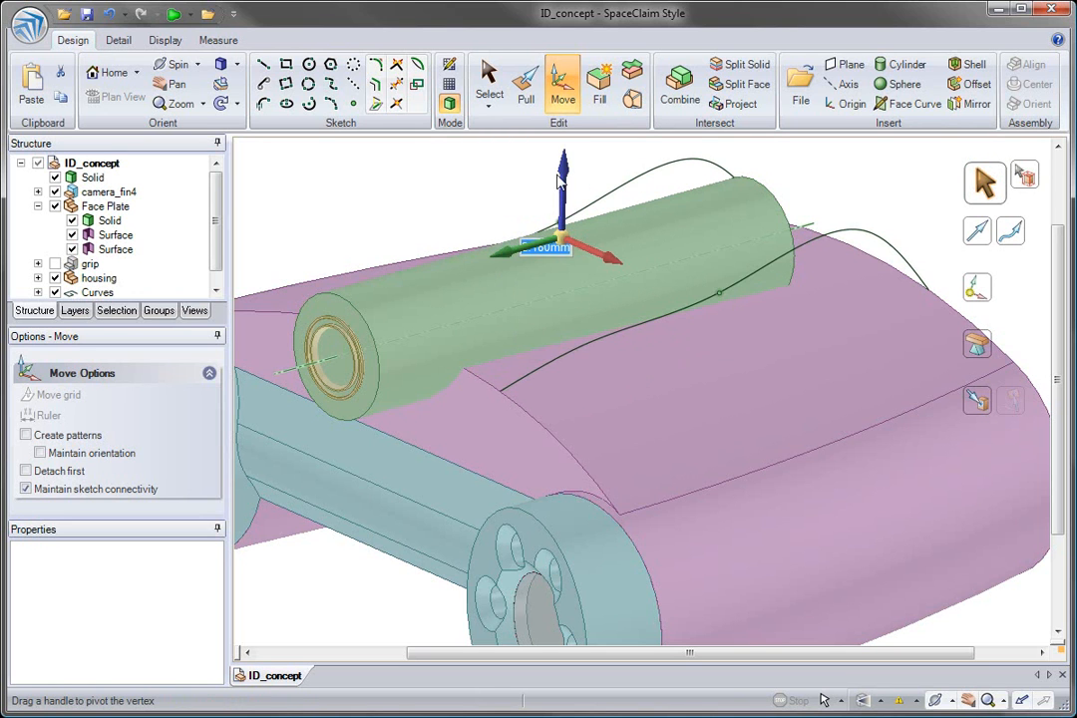
{"action": "left_click_drag", "start_coordinate": [564, 172], "coordinate": [563, 146]}
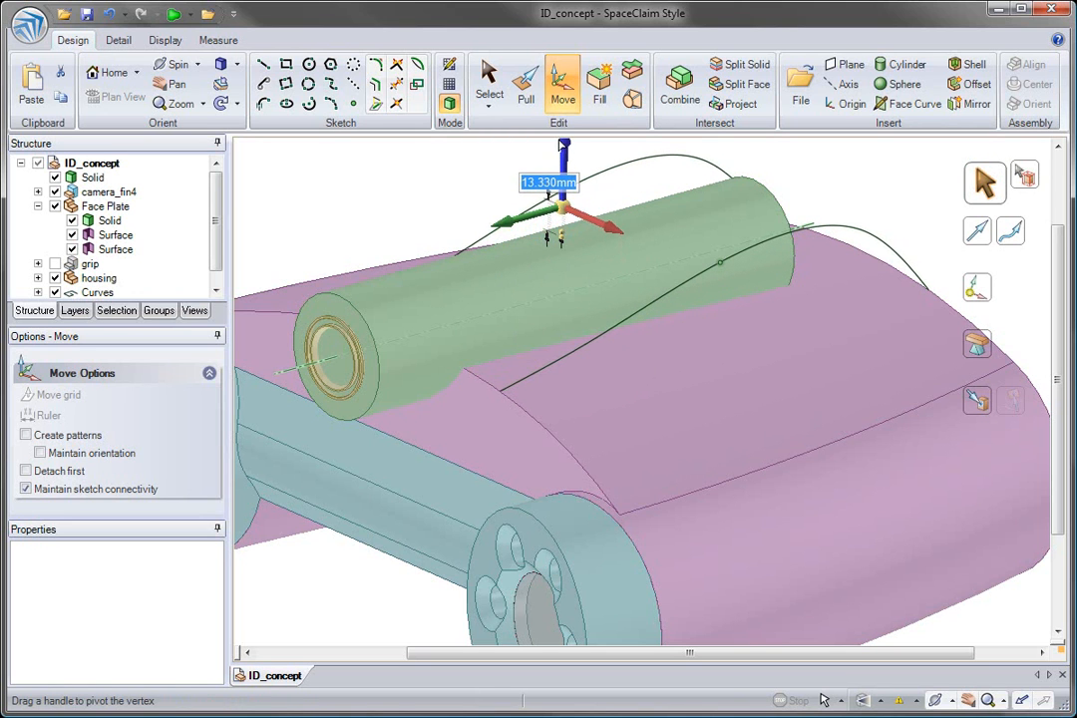
{"action": "left_click", "coordinate": [484, 169]}
Create a blended surface from the housing's side top edge through both splines to the opposite edge, guided by the front and rear edges
{"action": "left_click", "coordinate": [523, 94]}
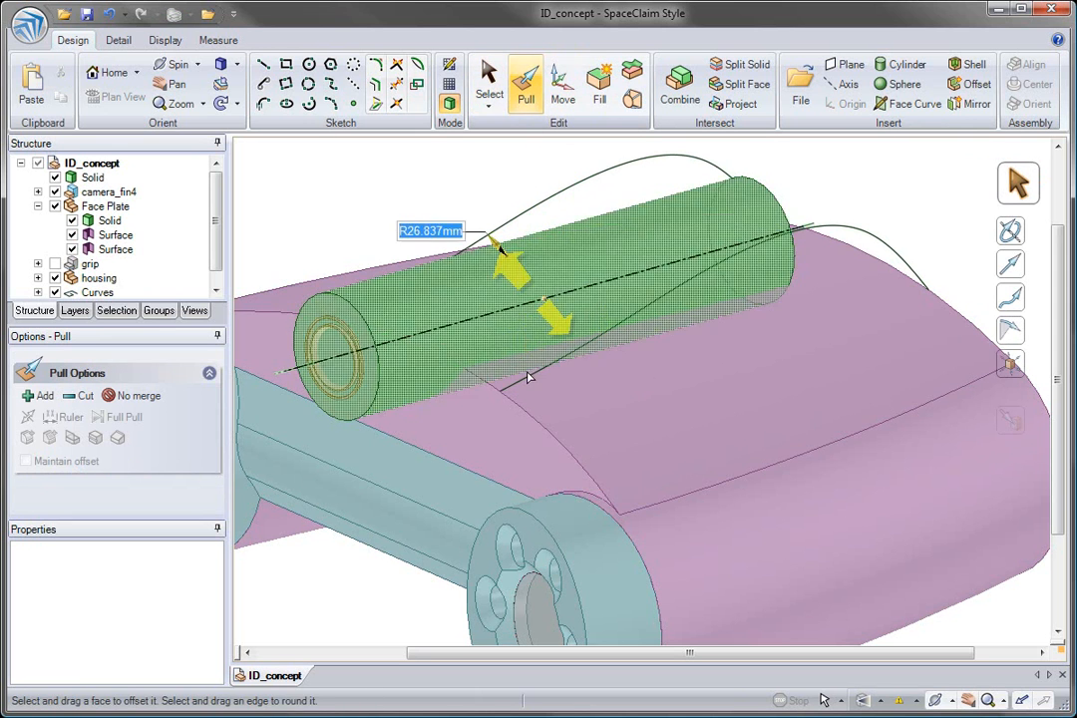
{"action": "left_click", "coordinate": [537, 427]}
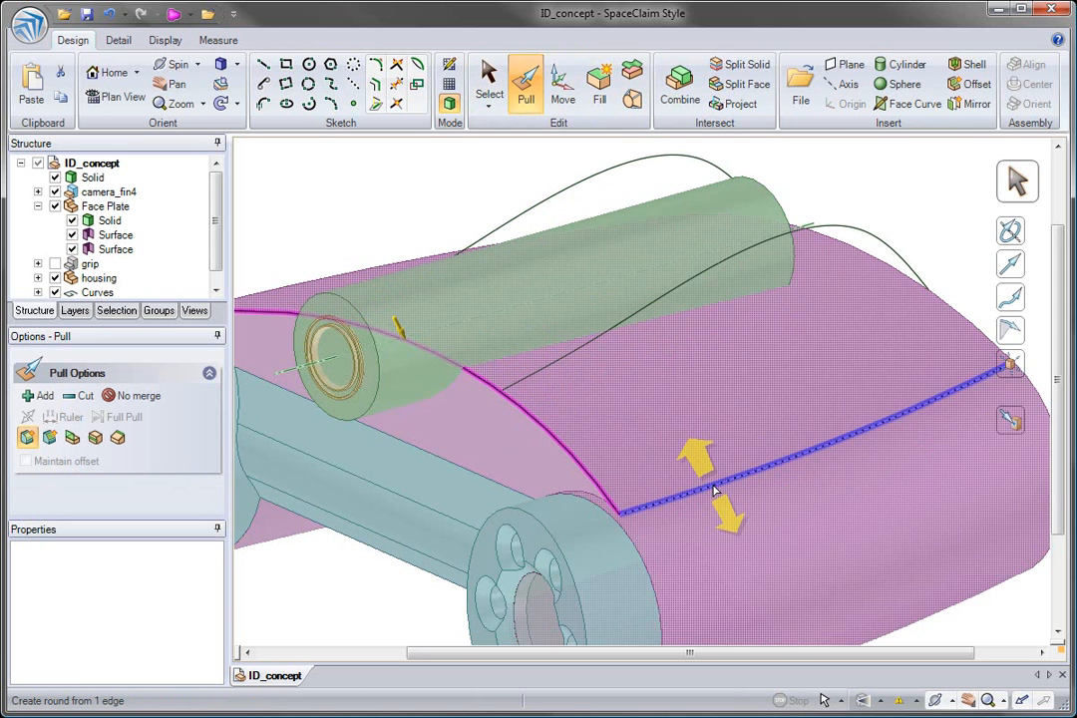
{"action": "left_click", "coordinate": [960, 318], "text": "ctrl"}
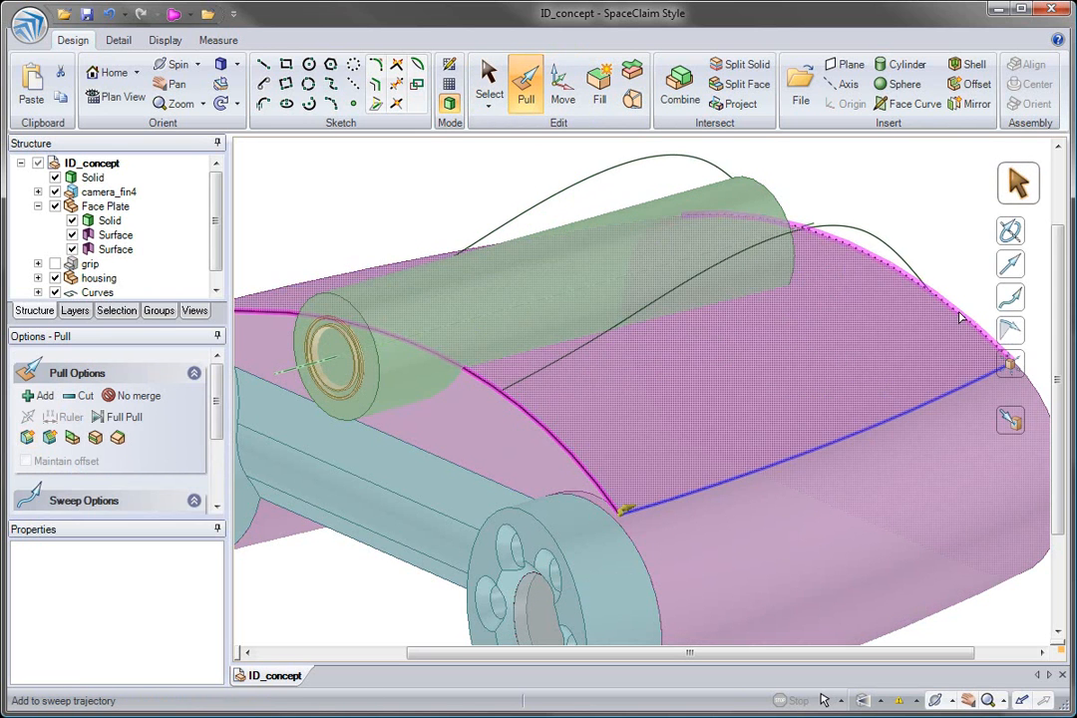
{"action": "scroll", "coordinate": [217, 392], "scroll_direction": "down", "scroll_amount": 1}
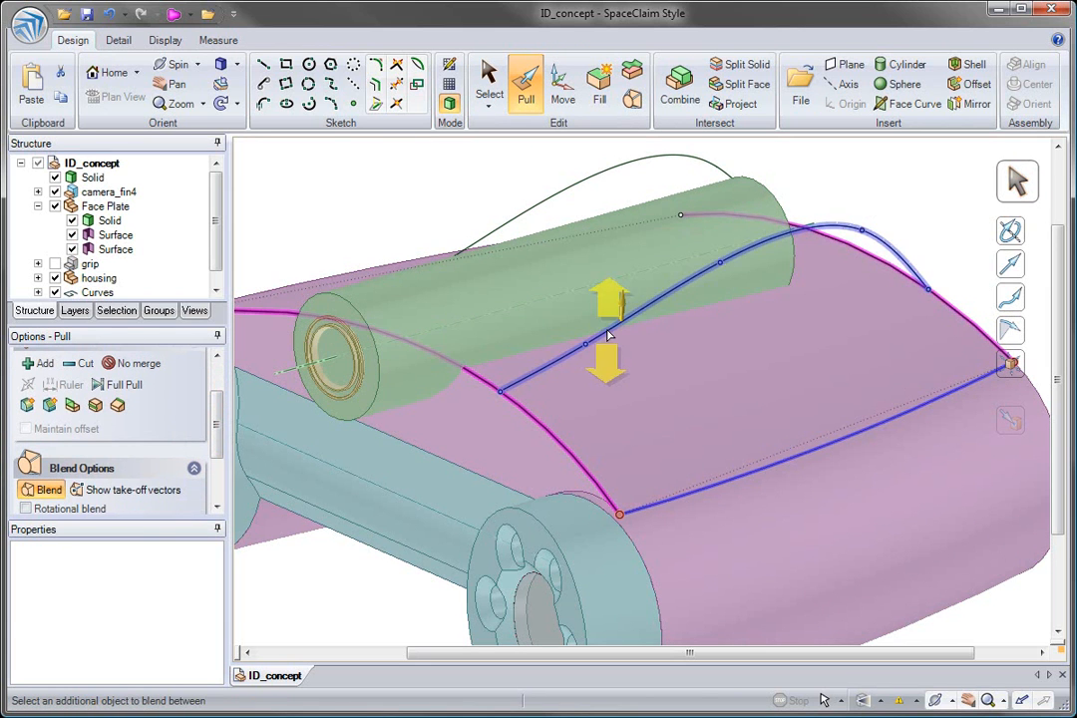
{"action": "left_click", "coordinate": [529, 210]}
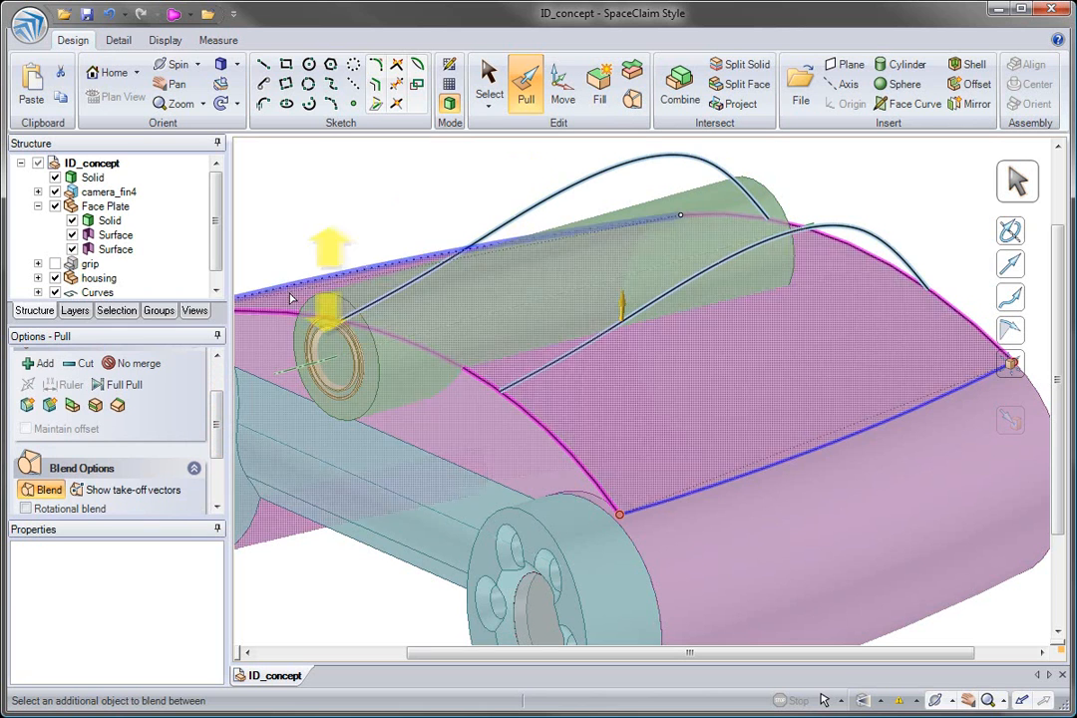
{"action": "left_click", "coordinate": [279, 289]}
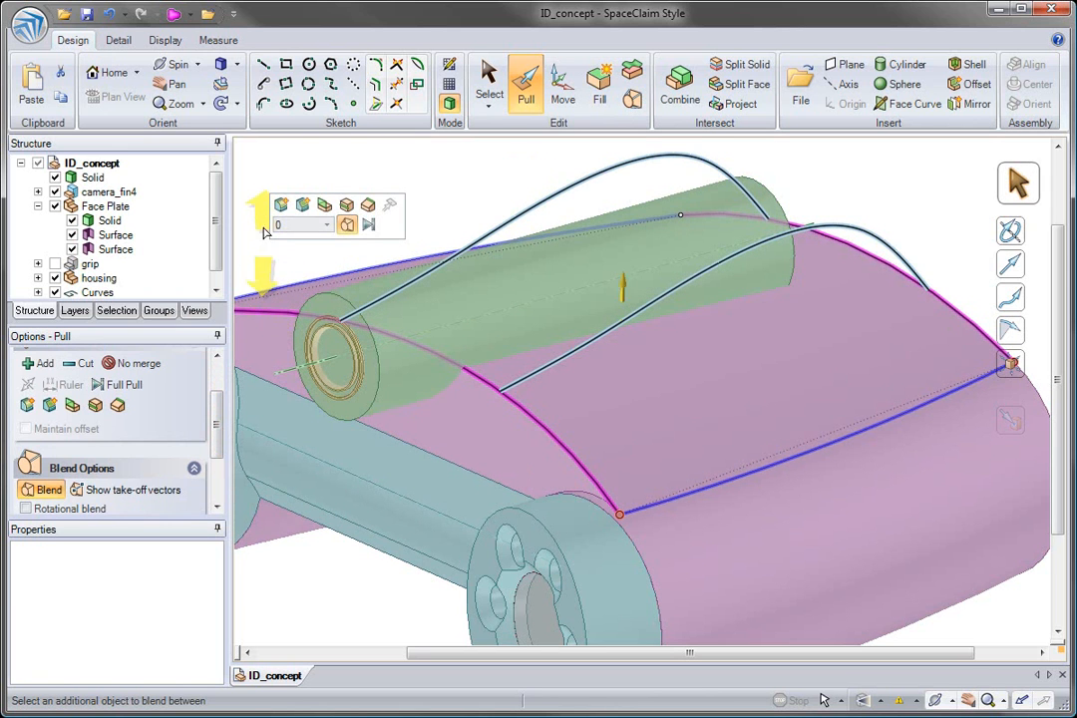
{"action": "key", "text": "Return"}
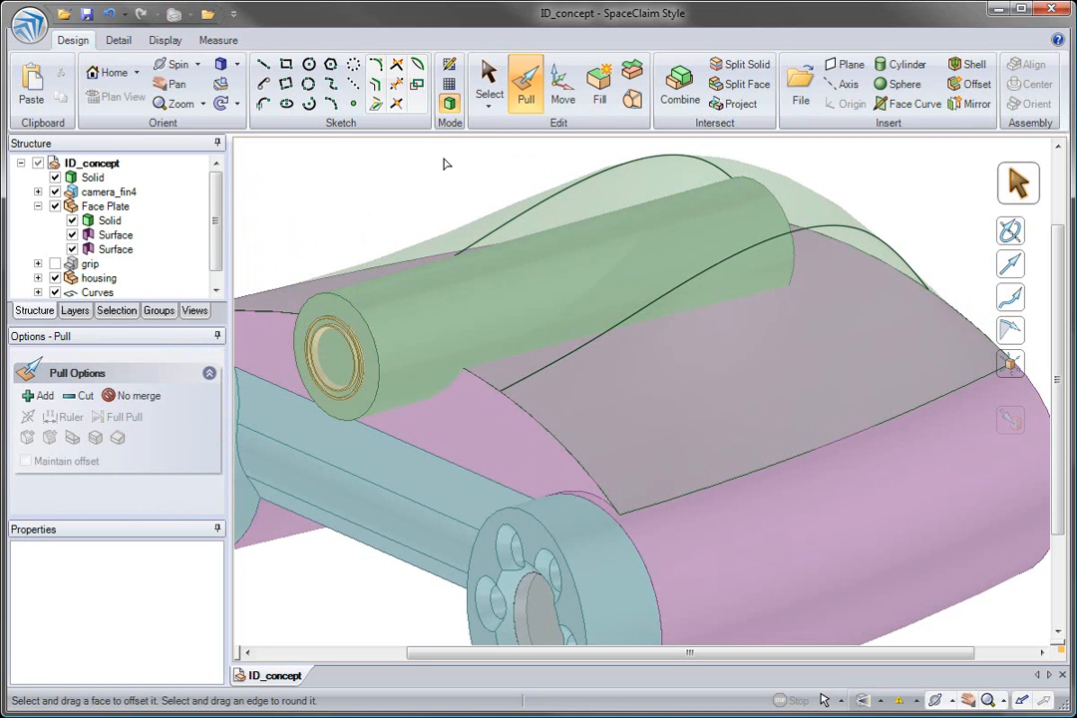
Replace the housing's top face with the blended surface
{"action": "middle_click_drag", "start_coordinate": [446, 163], "coordinate": [422, 158]}
{"action": "left_click", "coordinate": [633, 69]}
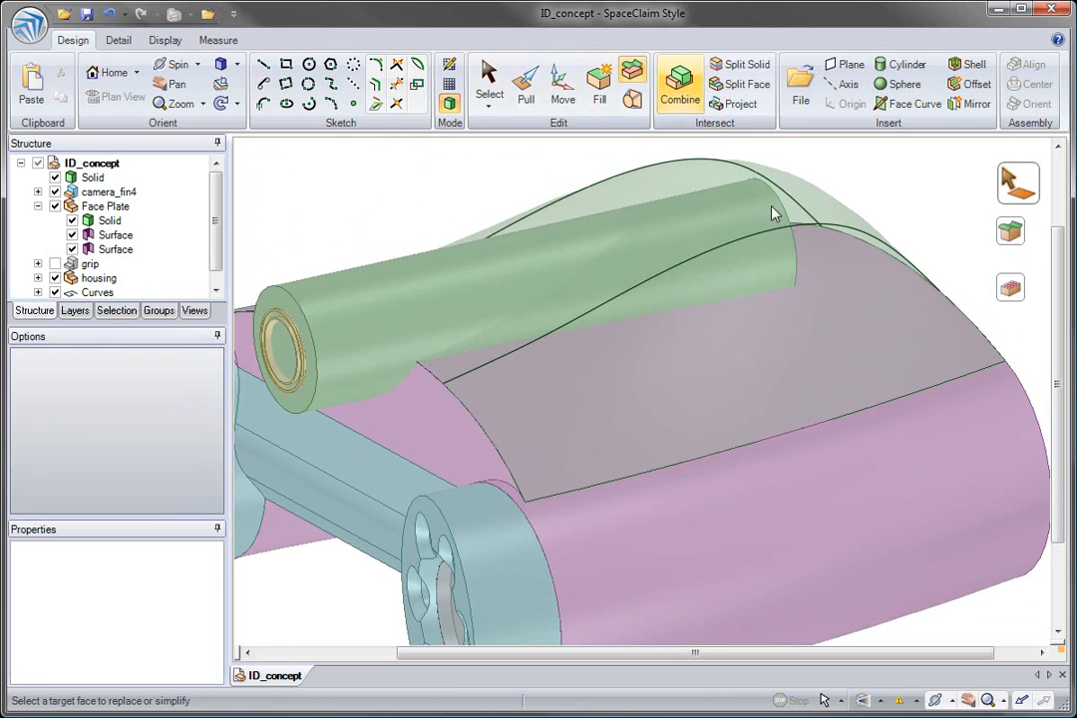
{"action": "left_click", "coordinate": [854, 303]}
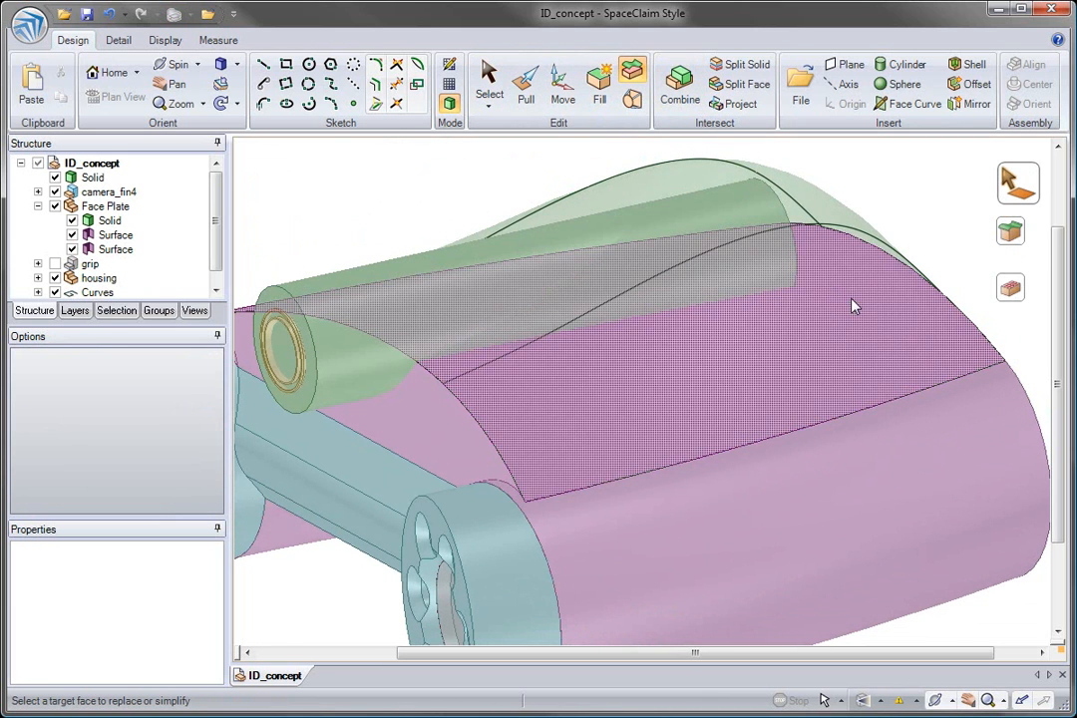
{"action": "left_click", "coordinate": [852, 191]}
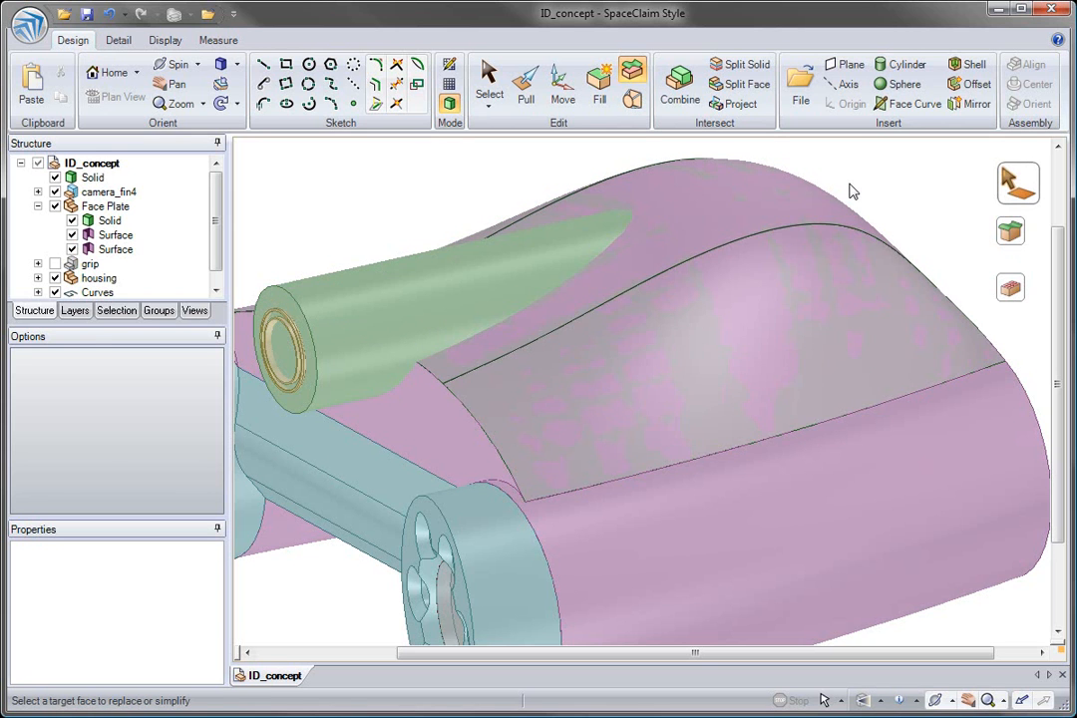
Delete both spline curves from the housing's top
{"action": "key", "text": "s"}
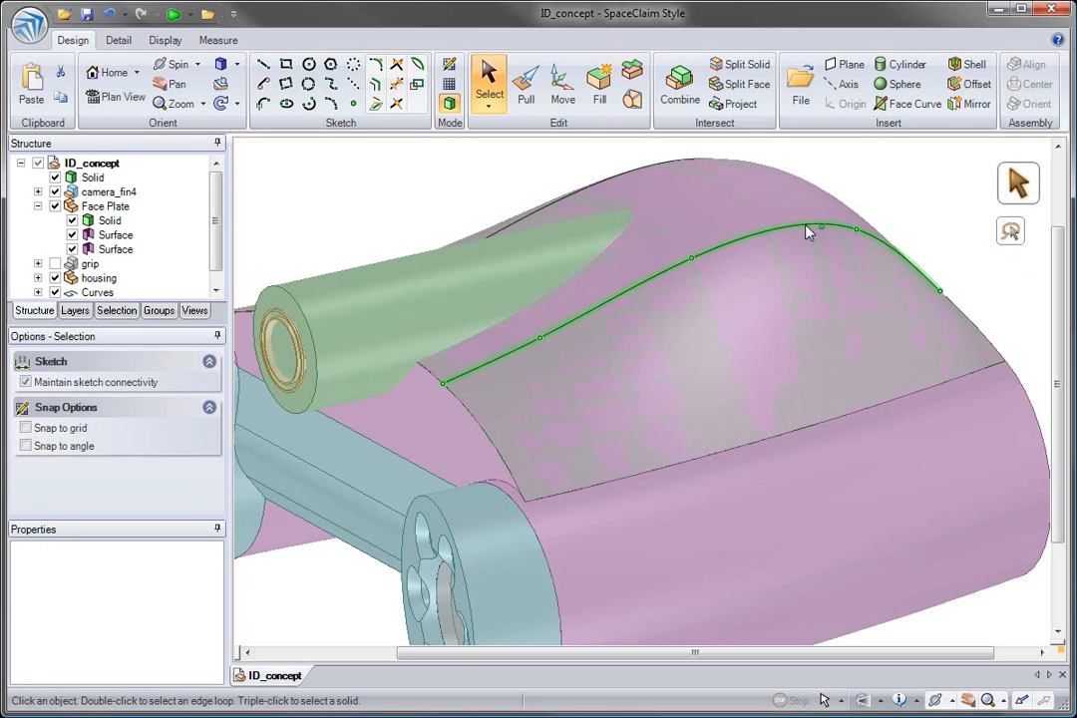
{"action": "left_click", "coordinate": [806, 233]}
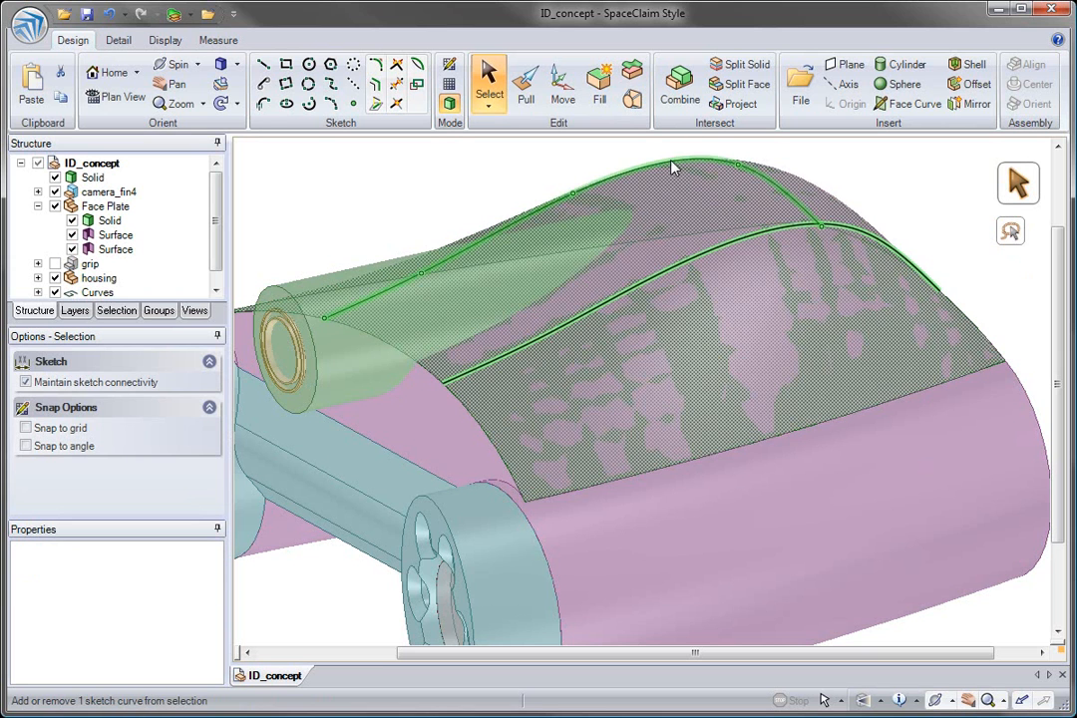
{"action": "key", "text": "Delete"}
Reposition the housing's flat rear end face with the Move tool
{"action": "middle_click_drag", "start_coordinate": [776, 308], "coordinate": [620, 279]}
{"action": "key", "text": "m"}
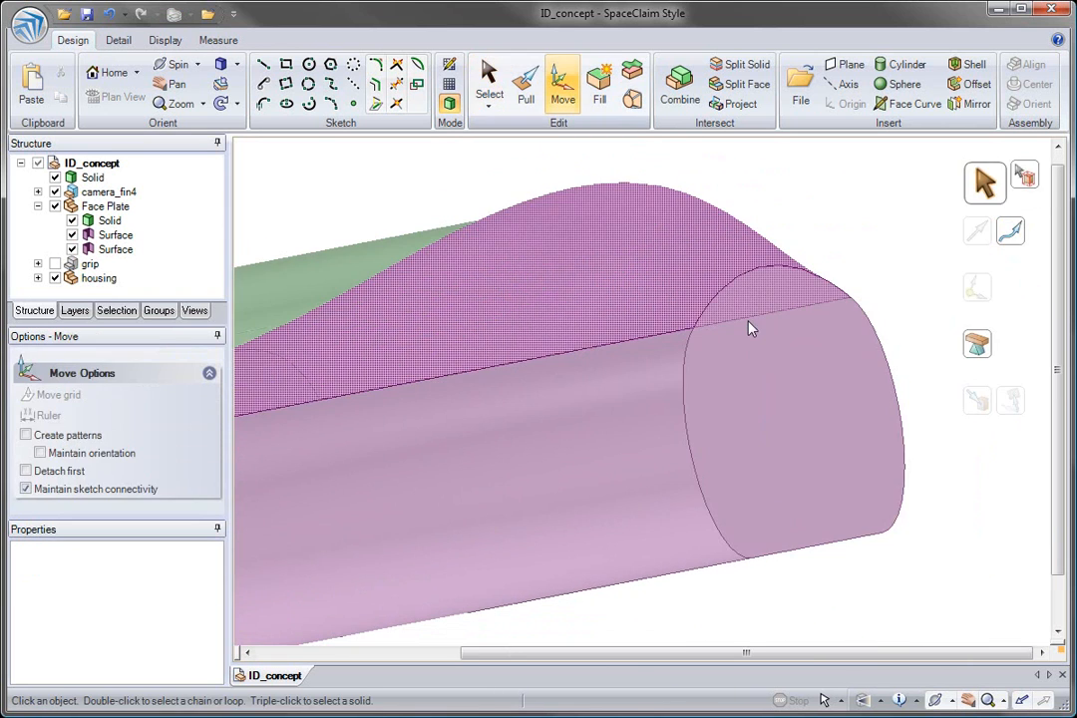
{"action": "left_click", "coordinate": [760, 337]}
{"action": "left_click_drag", "start_coordinate": [773, 264], "coordinate": [796, 242]}
Round the two long parallel edges of the step on the housing's underside
{"action": "middle_click_drag", "start_coordinate": [637, 450], "coordinate": [641, 335]}
{"action": "middle_click_drag", "start_coordinate": [615, 499], "coordinate": [825, 166], "text": "shift"}
{"action": "key", "text": "p"}
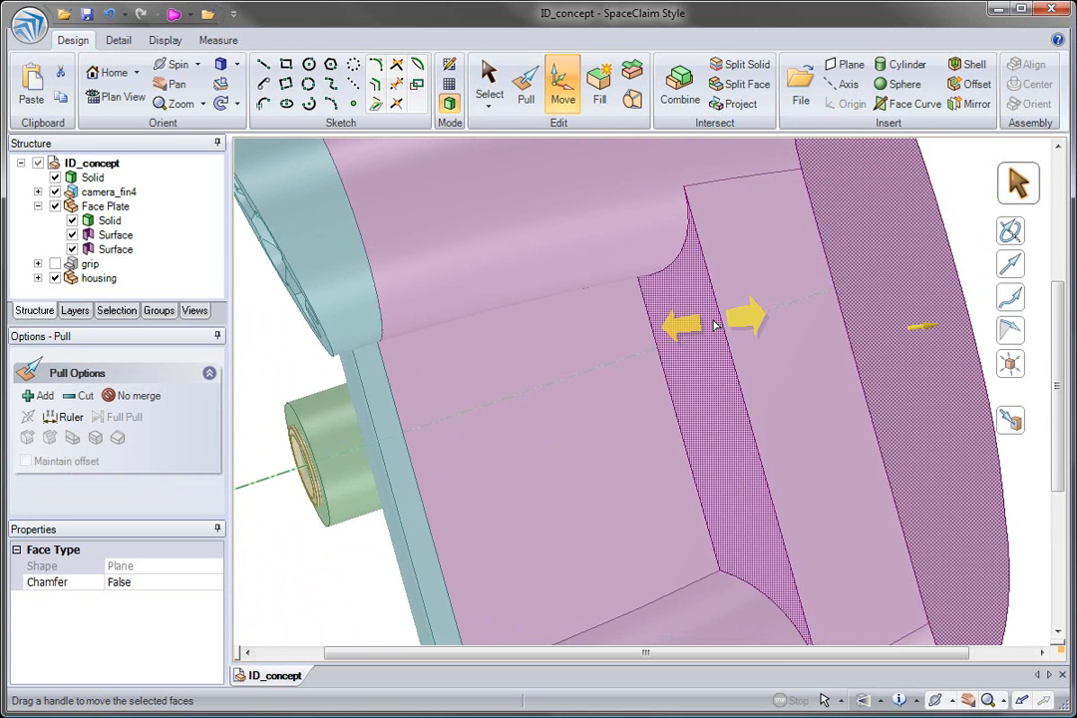
{"action": "left_click", "coordinate": [718, 317]}
{"action": "left_click", "coordinate": [656, 351], "text": "ctrl"}
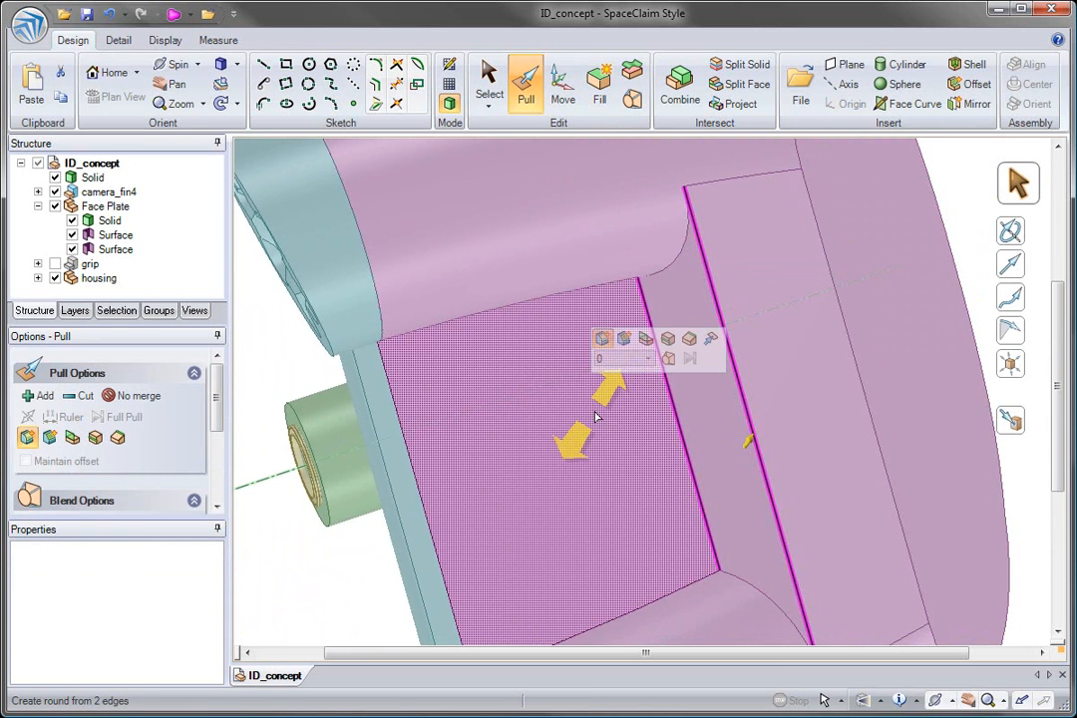
{"action": "left_click_drag", "start_coordinate": [616, 393], "coordinate": [679, 351]}
Round the housing's front top edge on both sides of the cylinder
{"action": "key", "text": "h"}
{"action": "left_click", "coordinate": [564, 584]}
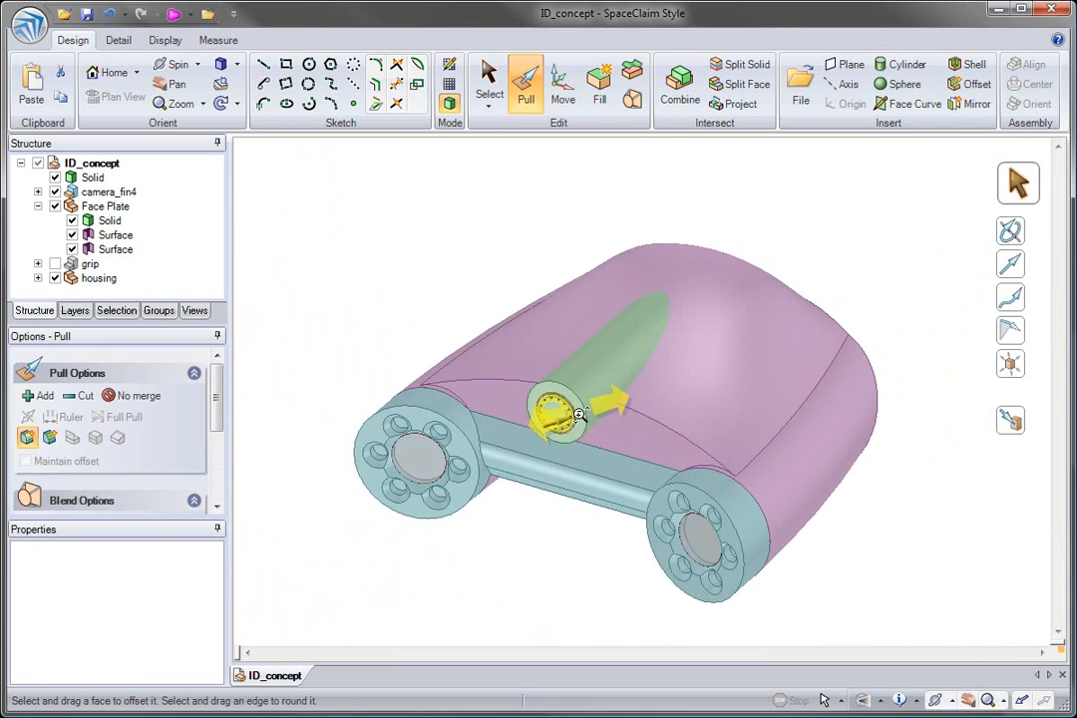
{"action": "scroll", "coordinate": [578, 417], "scroll_direction": "up", "scroll_amount": 5}
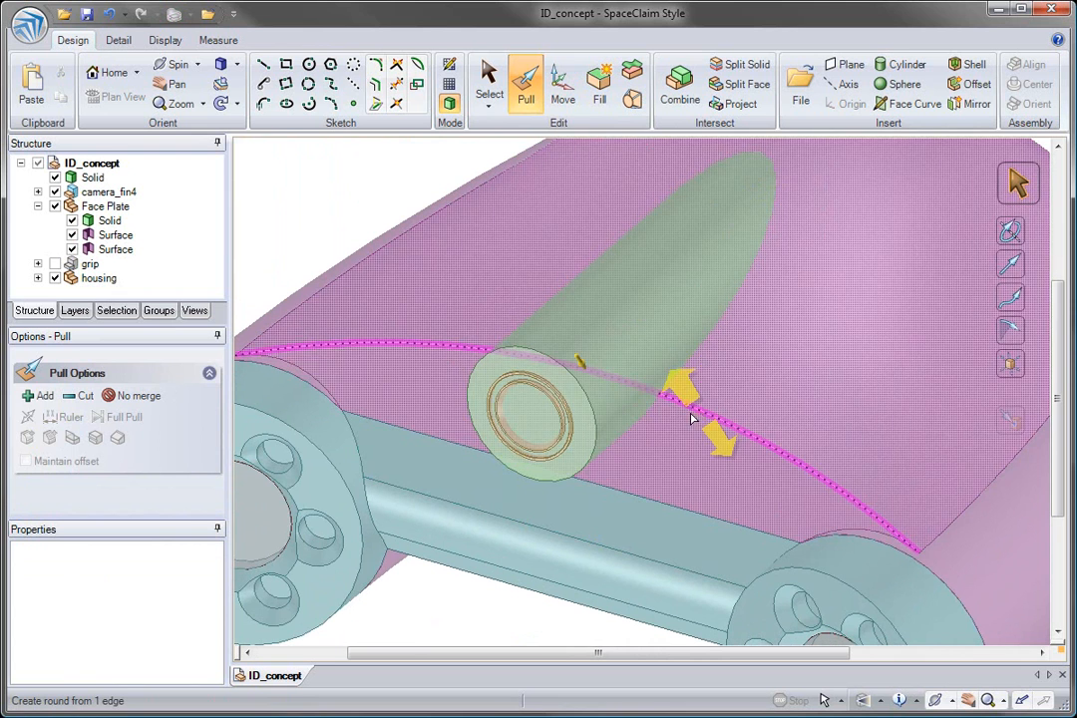
{"action": "left_click", "coordinate": [695, 419]}
{"action": "left_click_drag", "start_coordinate": [695, 419], "coordinate": [733, 466]}
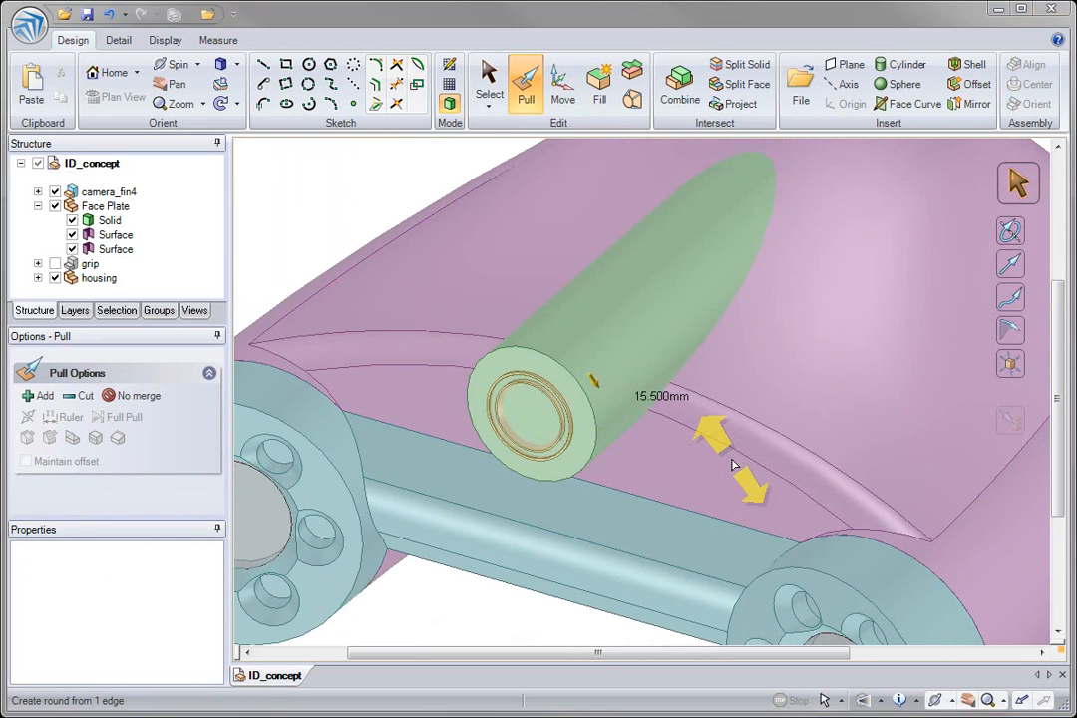
Merge the cylinder with the housing and round the edges where they meet to about 4.5 mm
{"action": "key", "text": "i"}
{"action": "left_click", "coordinate": [675, 325]}
{"action": "key", "text": "p"}
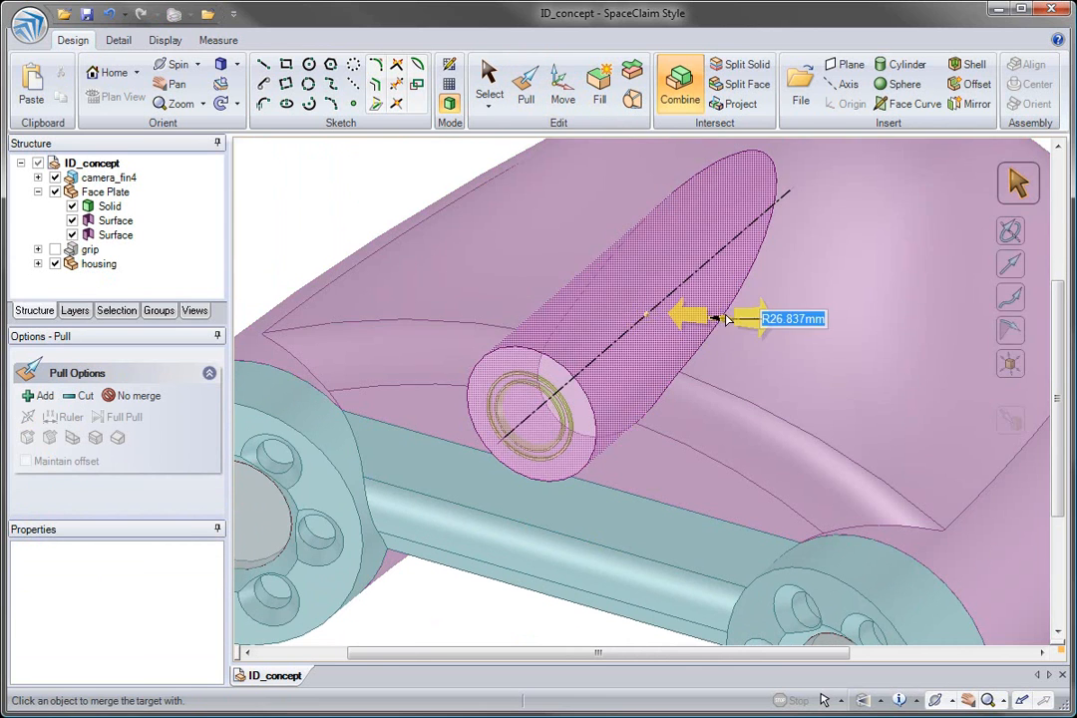
{"action": "left_click", "coordinate": [725, 320]}
{"action": "left_click_drag", "start_coordinate": [729, 309], "coordinate": [732, 287]}
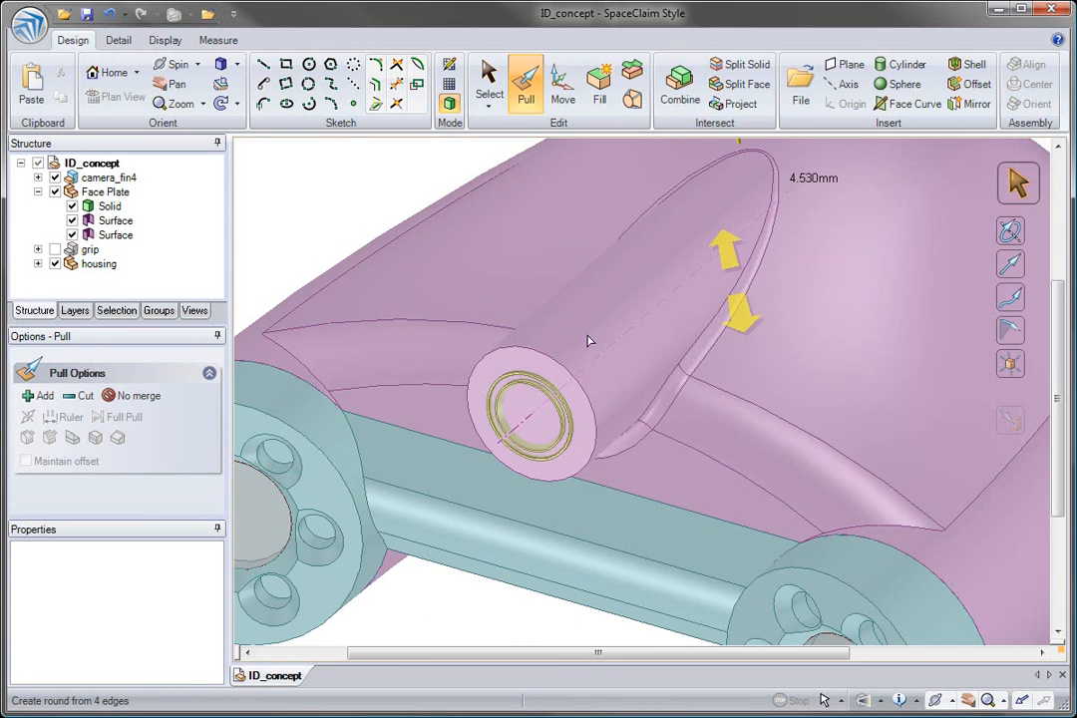
Copy the outer circular edge of the cylinder's front face inward to the lens ring to split off an inner circle
{"action": "left_click", "coordinate": [559, 365]}
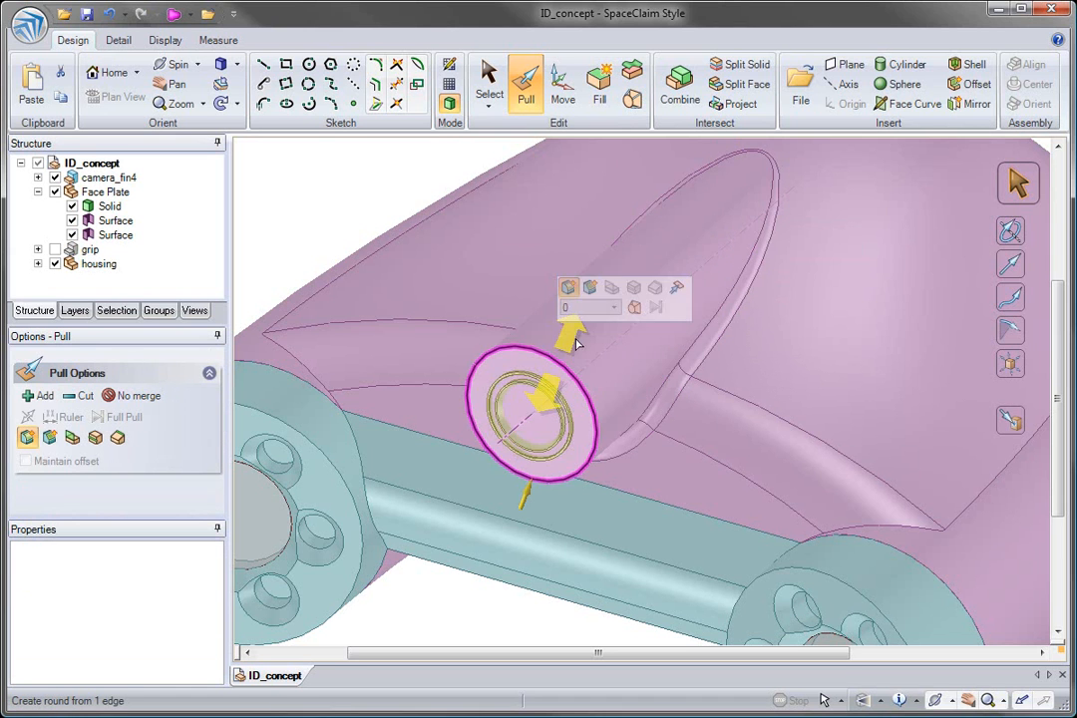
{"action": "left_click", "coordinate": [634, 287]}
{"action": "left_click_drag", "start_coordinate": [519, 461], "coordinate": [537, 414]}
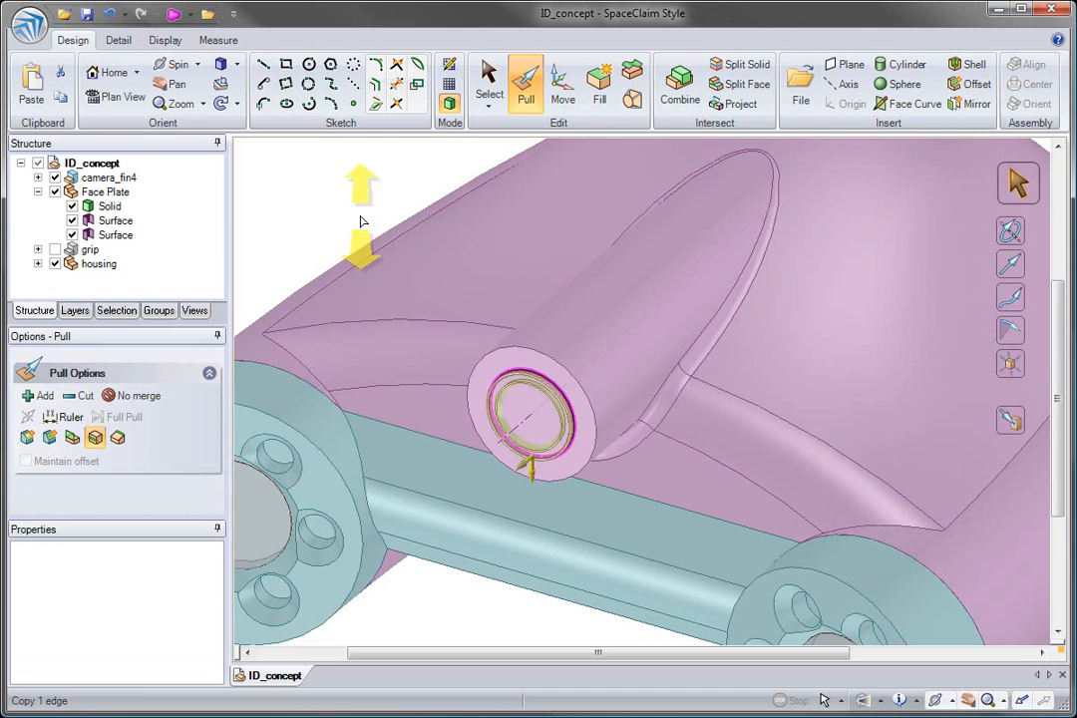
{"action": "left_click", "coordinate": [359, 217]}
Hide camera_fin4 and Face Plate and shell the housing, opening its large front face and the cylinder's inner circular face
{"action": "left_click", "coordinate": [56, 178]}
{"action": "left_click", "coordinate": [56, 192]}
{"action": "middle_click_drag", "start_coordinate": [324, 224], "coordinate": [332, 152], "text": "shift"}
{"action": "scroll", "coordinate": [337, 179], "scroll_direction": "down", "scroll_amount": 3}
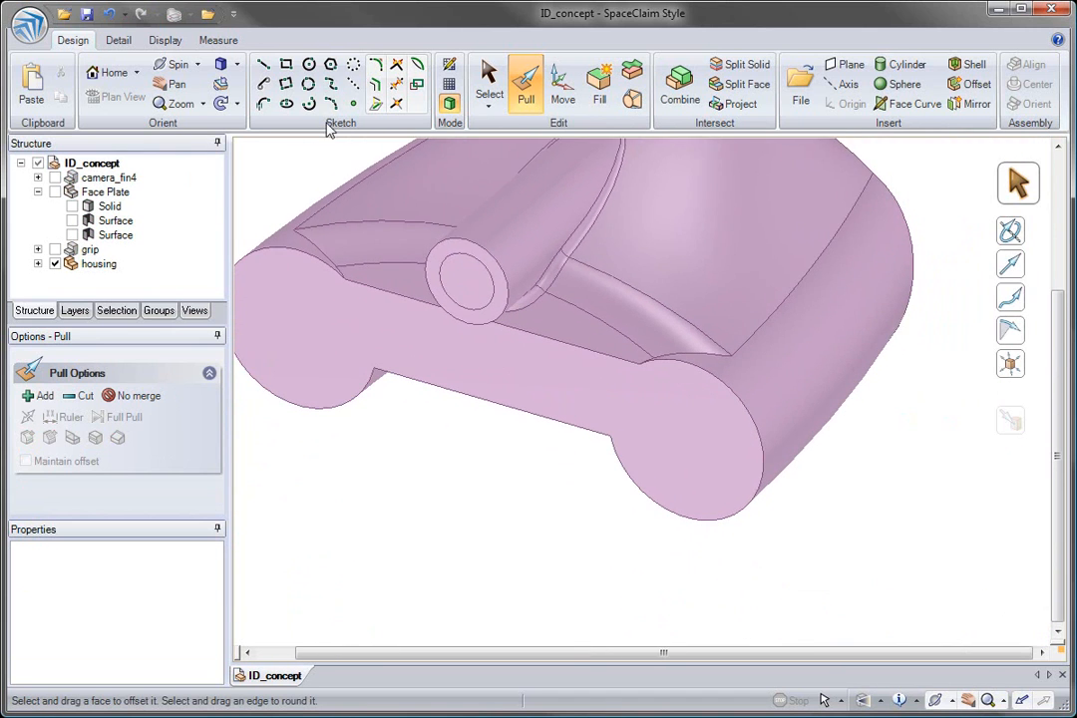
{"action": "left_click", "coordinate": [447, 274]}
{"action": "left_click", "coordinate": [486, 365], "text": "ctrl"}
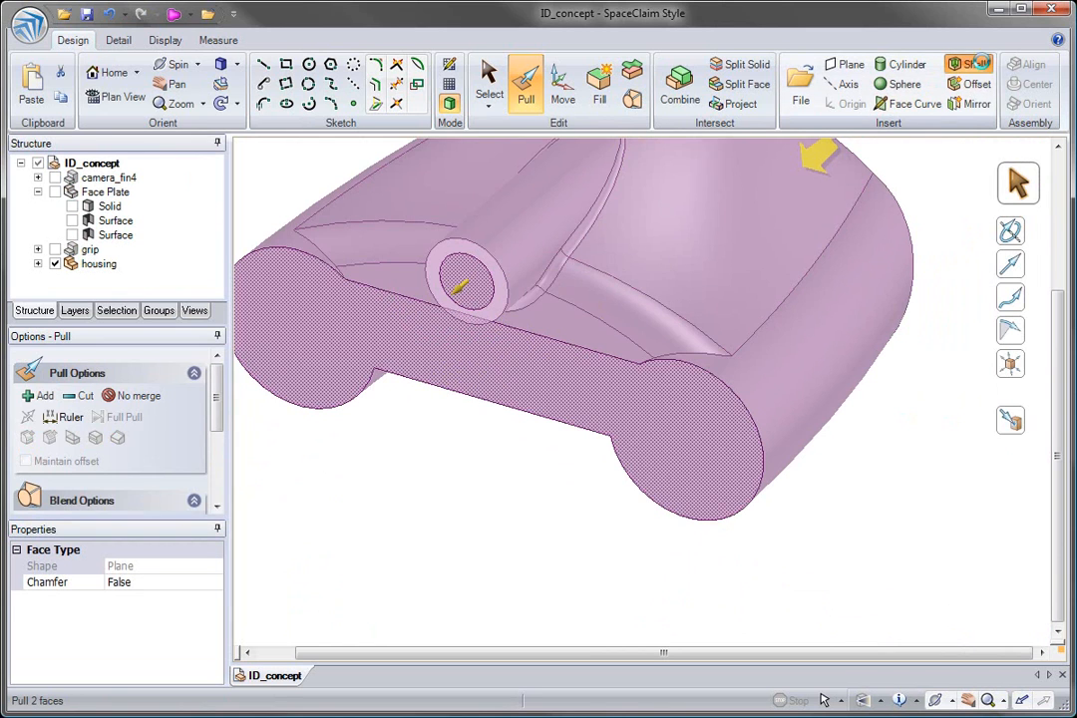
{"action": "key", "text": "Escape"}
{"action": "left_click", "coordinate": [578, 297]}
Show the grip component and replace it with the Rhino file grip.3dm
{"action": "middle_click_drag", "start_coordinate": [579, 298], "coordinate": [439, 216], "text": "shift"}
{"action": "left_click", "coordinate": [42, 249]}
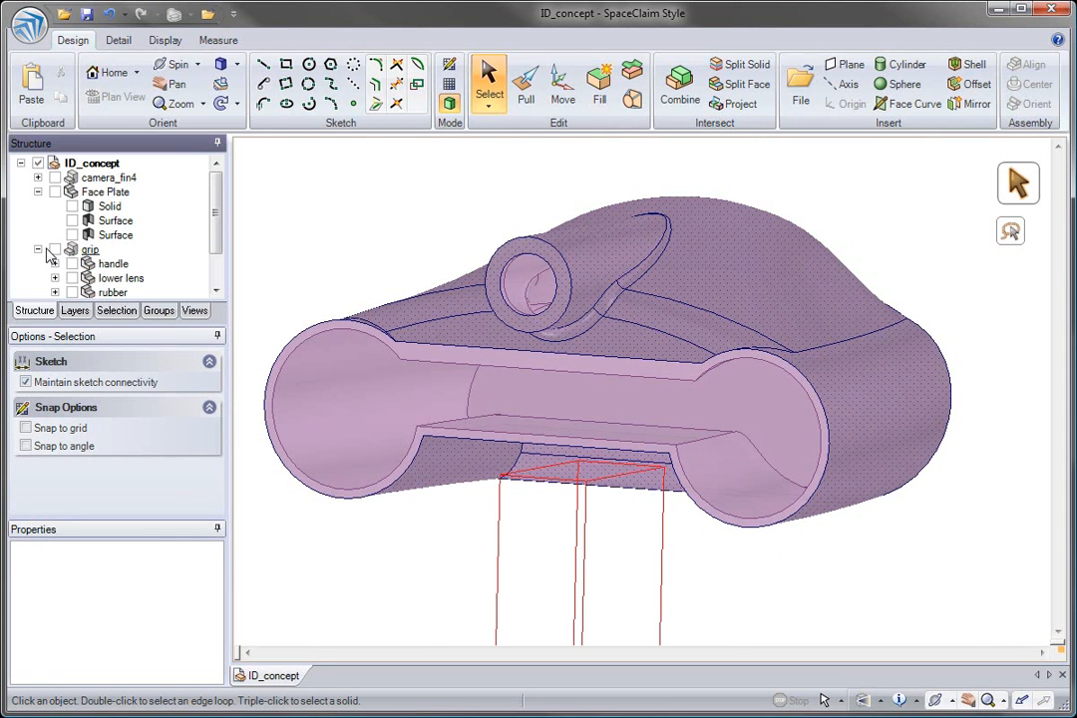
{"action": "left_click", "coordinate": [55, 249]}
{"action": "middle_click_drag", "start_coordinate": [291, 233], "coordinate": [308, 175], "text": "shift"}
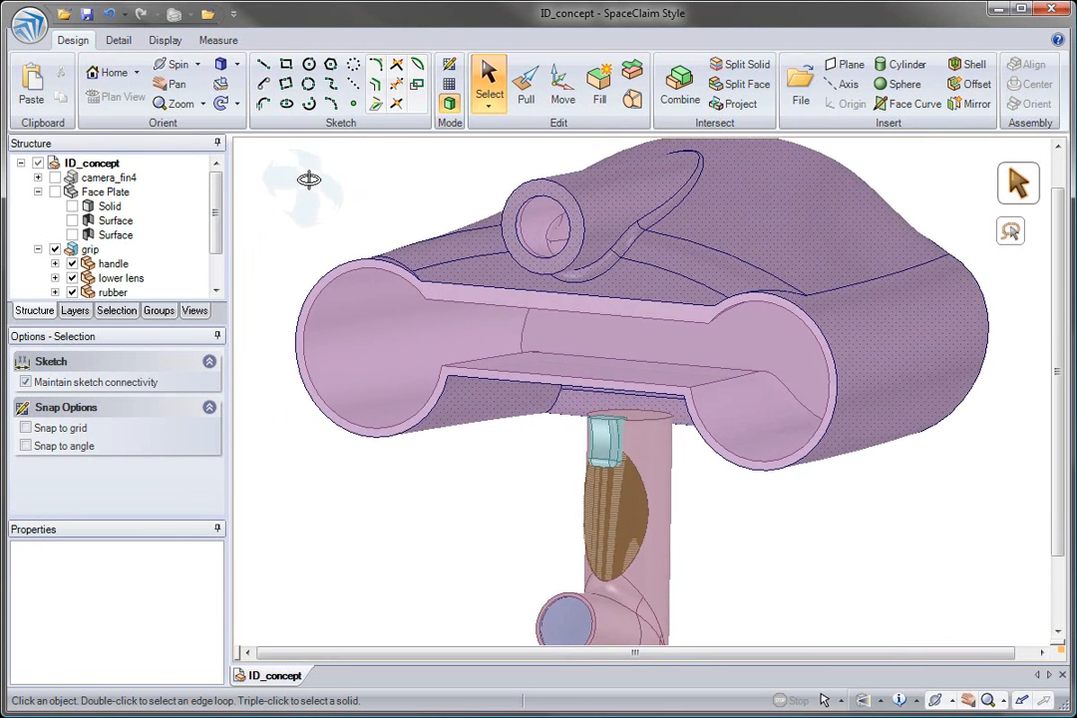
{"action": "right_click", "coordinate": [90, 256]}
{"action": "left_click", "coordinate": [165, 390]}
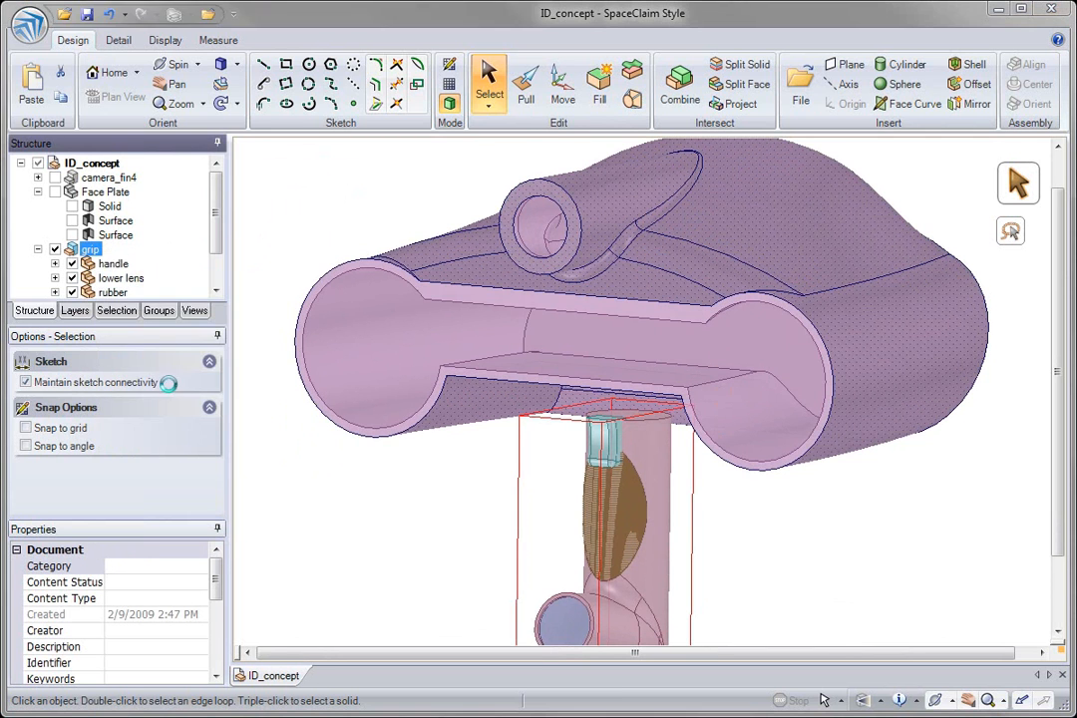
{"action": "left_click", "coordinate": [446, 379]}
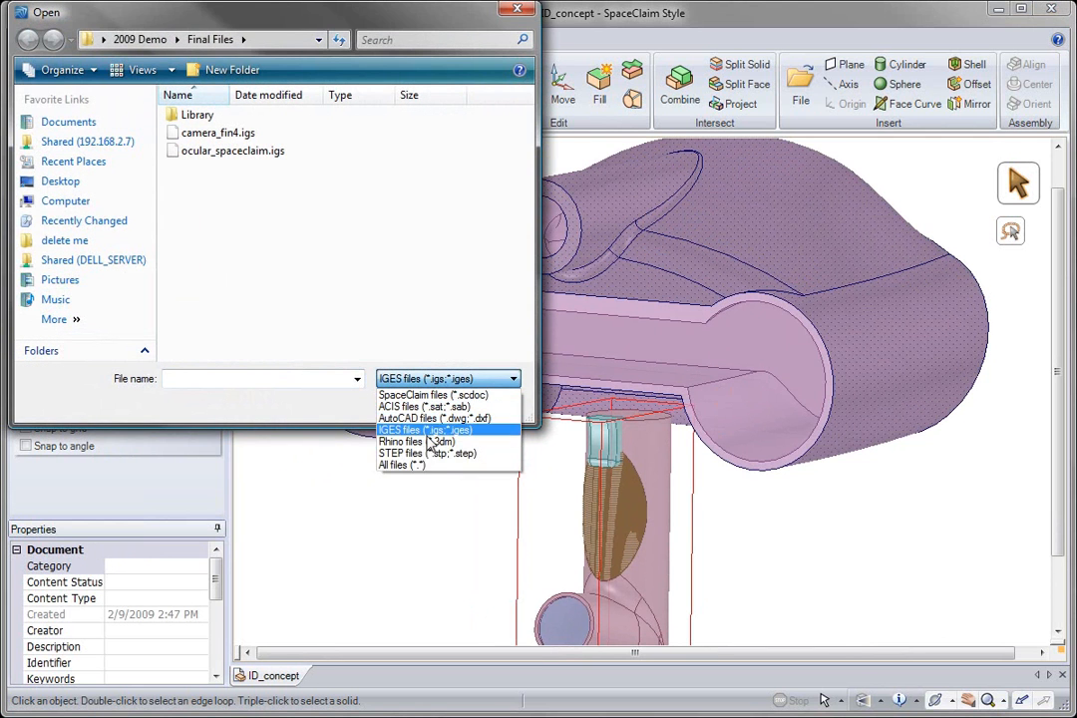
{"action": "left_click", "coordinate": [436, 441]}
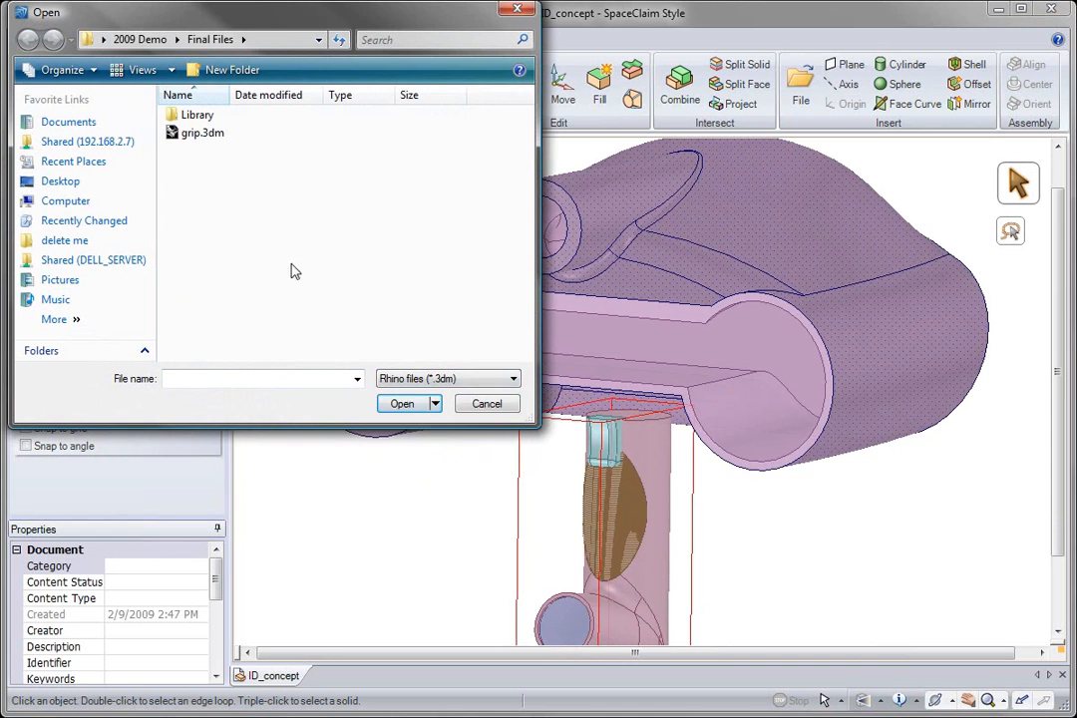
{"action": "double_click", "coordinate": [218, 136]}
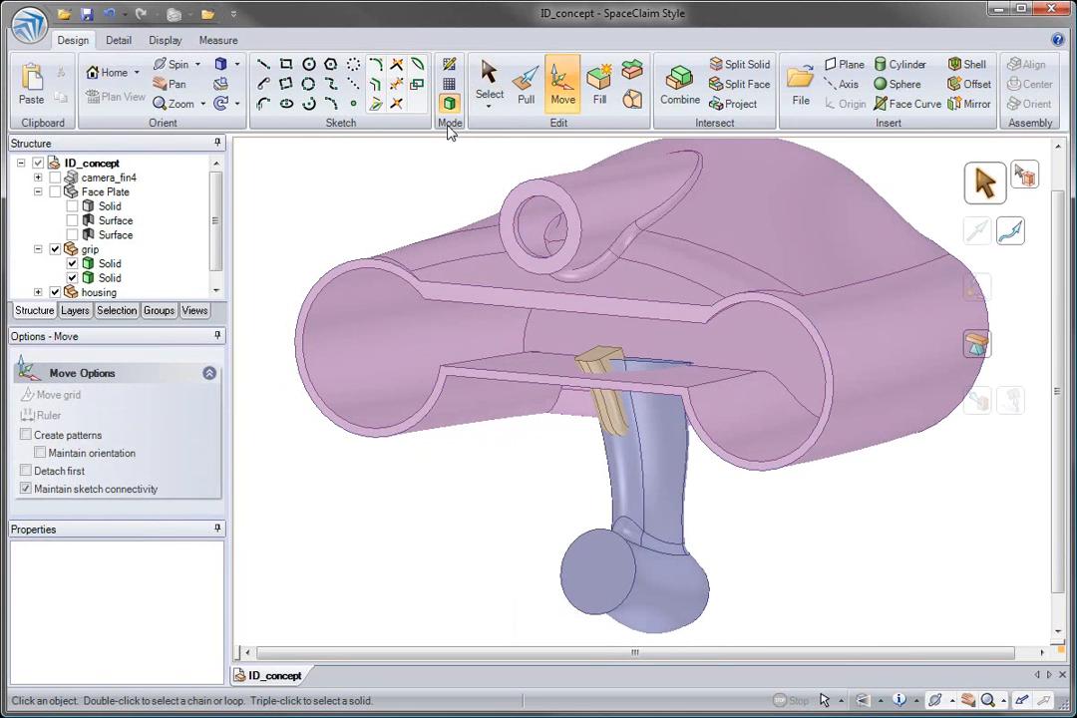
Reshape the rear end of the grip's lower cylinder with the Pull tool
{"action": "left_click", "coordinate": [519, 73]}
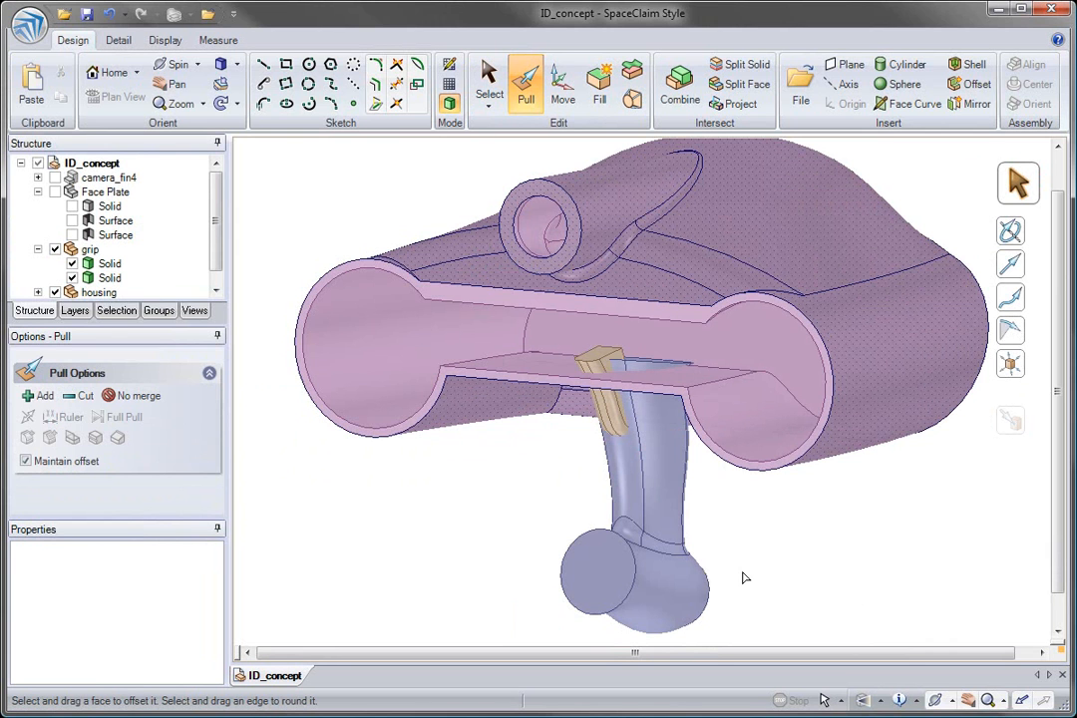
{"action": "middle_click_drag", "start_coordinate": [743, 577], "coordinate": [656, 510]}
{"action": "left_click", "coordinate": [723, 529]}
{"action": "left_click_drag", "start_coordinate": [731, 528], "coordinate": [692, 557]}
{"action": "middle_click_drag", "start_coordinate": [736, 471], "coordinate": [759, 459]}
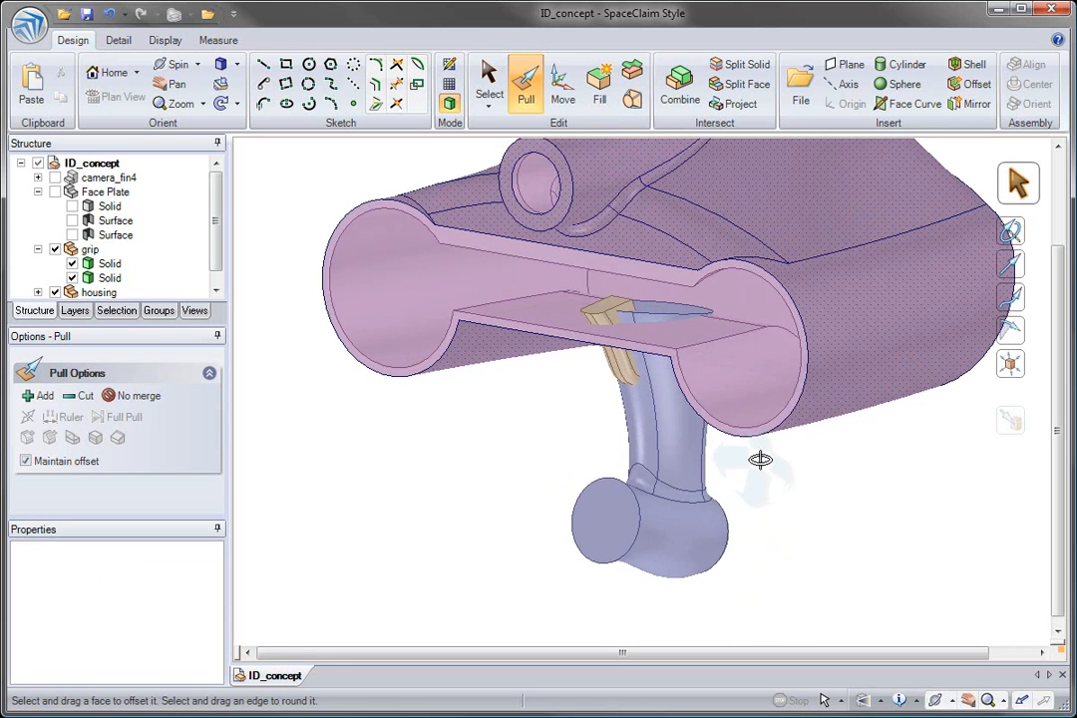
Shell the grip with a 3 mm wall, opening its lower cylinder's front end and the handle's top
{"action": "left_click", "coordinate": [969, 64]}
{"action": "type", "text": "3"}
{"action": "key", "text": "Return"}
{"action": "left_click", "coordinate": [600, 510]}
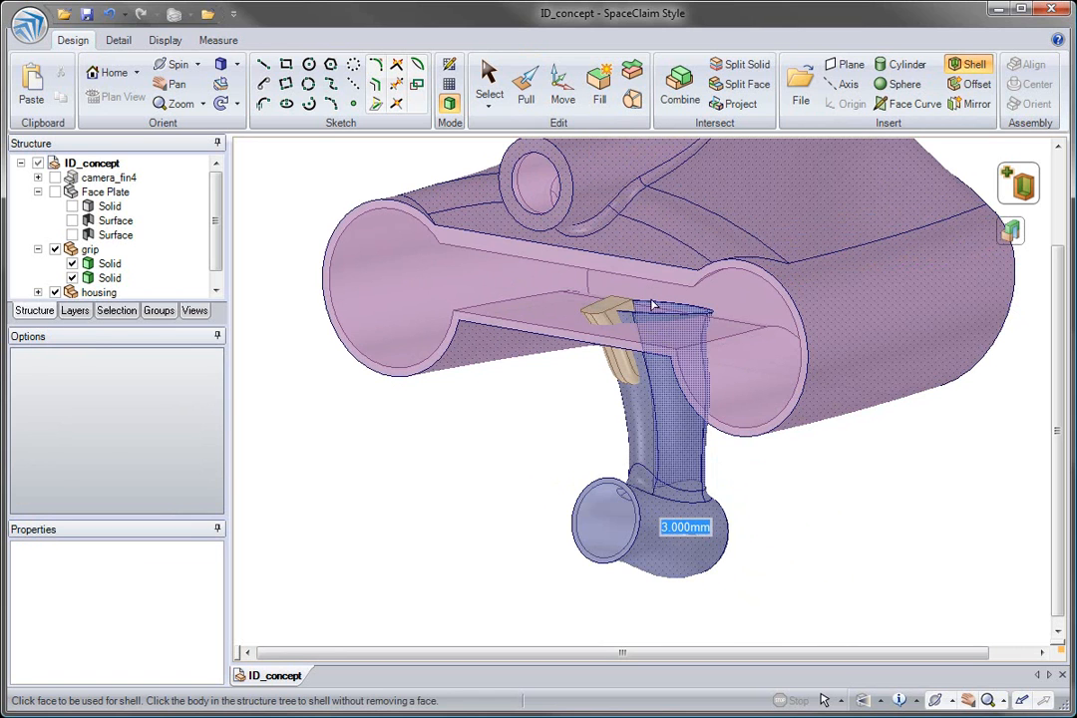
{"action": "key", "text": "Escape"}
Merge the grip's handle shell into the housing with Combine, removing the handle end that protrudes inside the housing
{"action": "scroll", "coordinate": [639, 336], "scroll_direction": "up", "scroll_amount": 5}
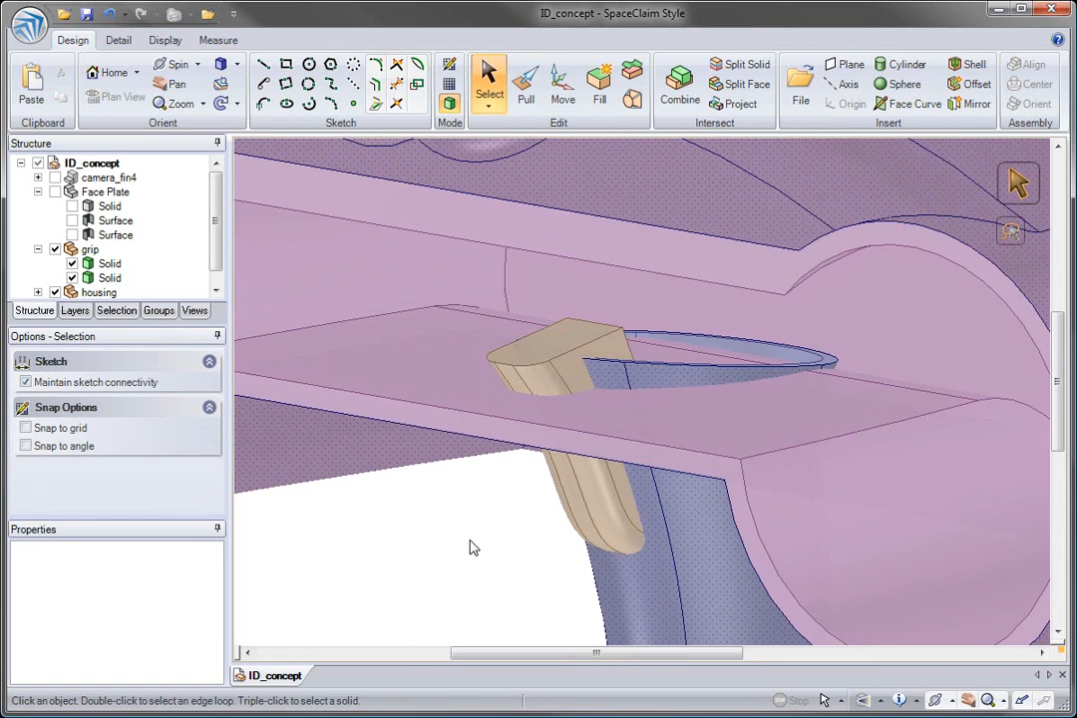
{"action": "left_click", "coordinate": [679, 85]}
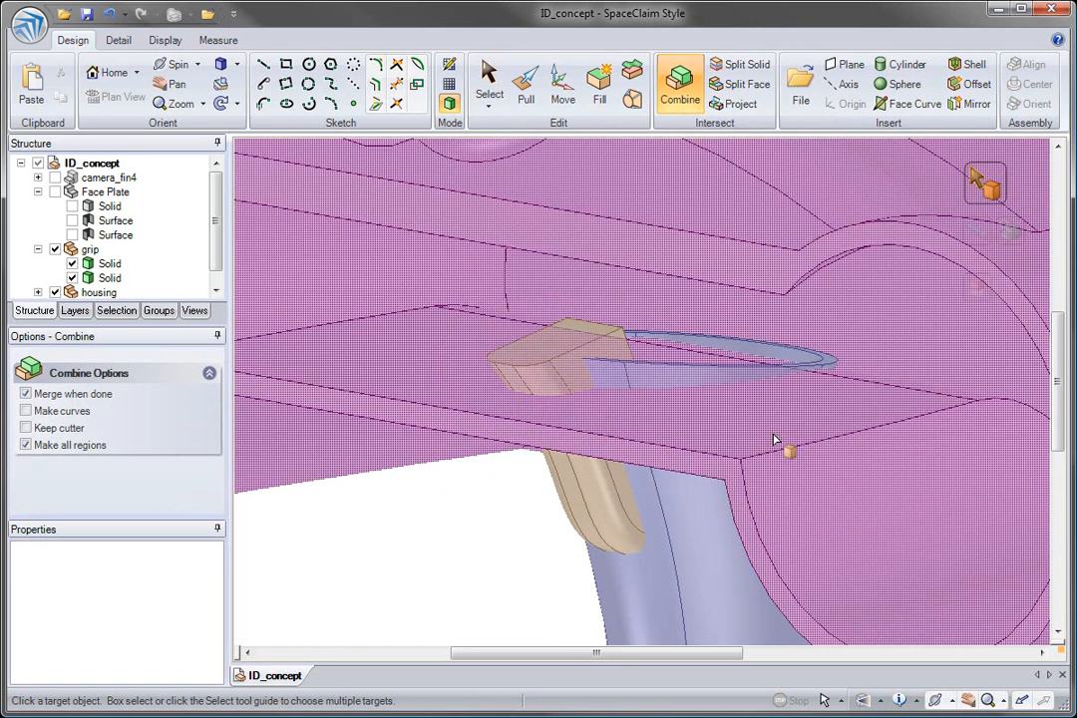
{"action": "left_click", "coordinate": [781, 440]}
{"action": "left_click", "coordinate": [698, 375]}
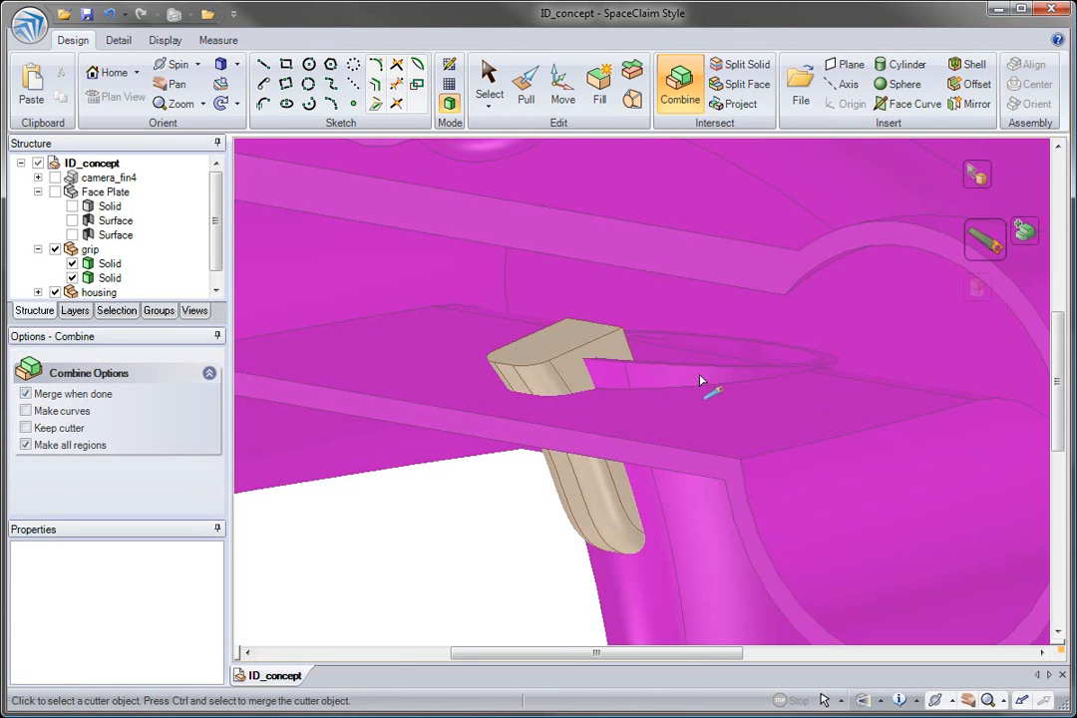
{"action": "left_click", "coordinate": [674, 379]}
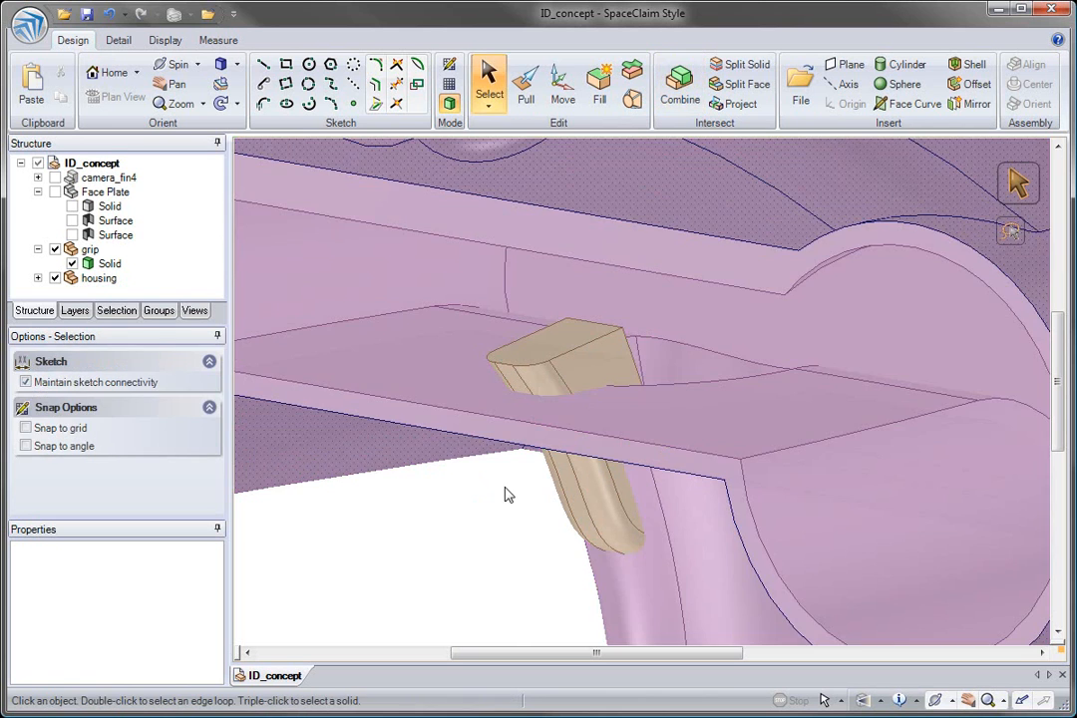
Cut the merged housing with the remaining grip solid using Combine, keeping the cutter and not merging when done
{"action": "key", "text": "i"}
{"action": "right_click", "coordinate": [507, 495]}
{"action": "left_click", "coordinate": [562, 462]}
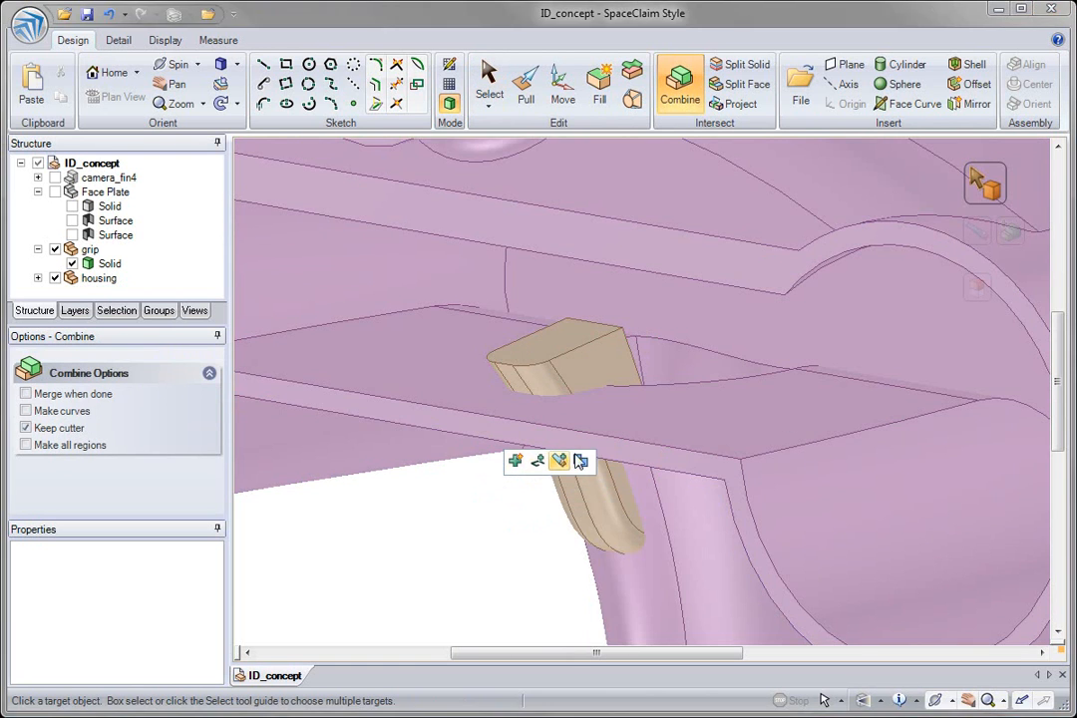
{"action": "left_click", "coordinate": [649, 456]}
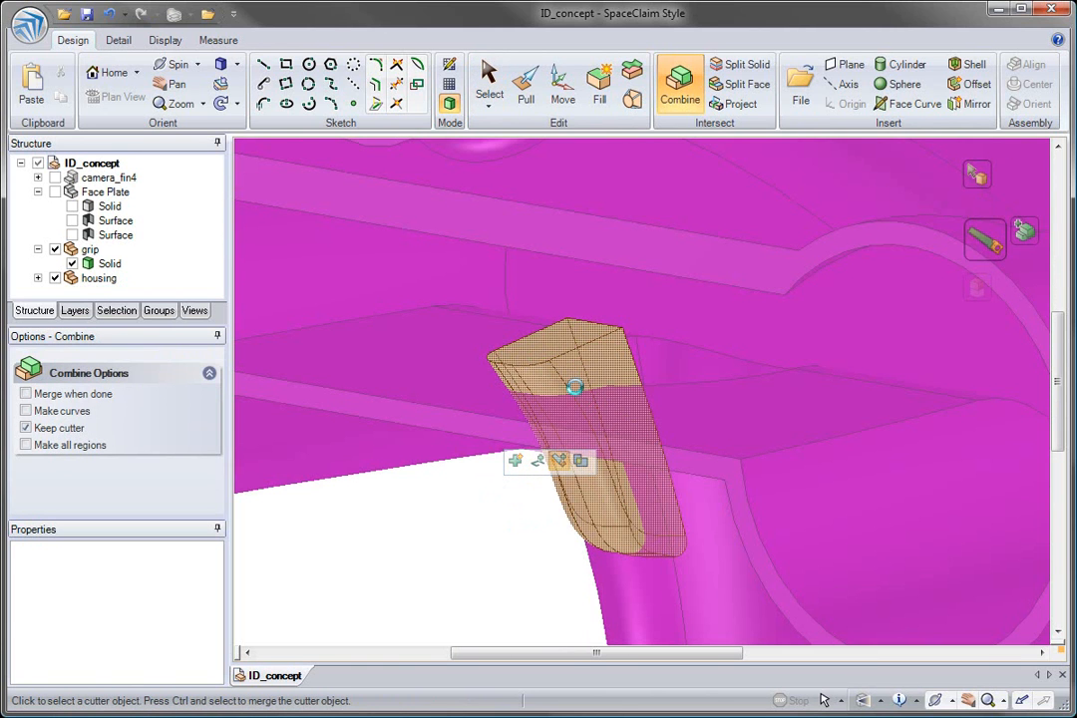
{"action": "left_click", "coordinate": [576, 392]}
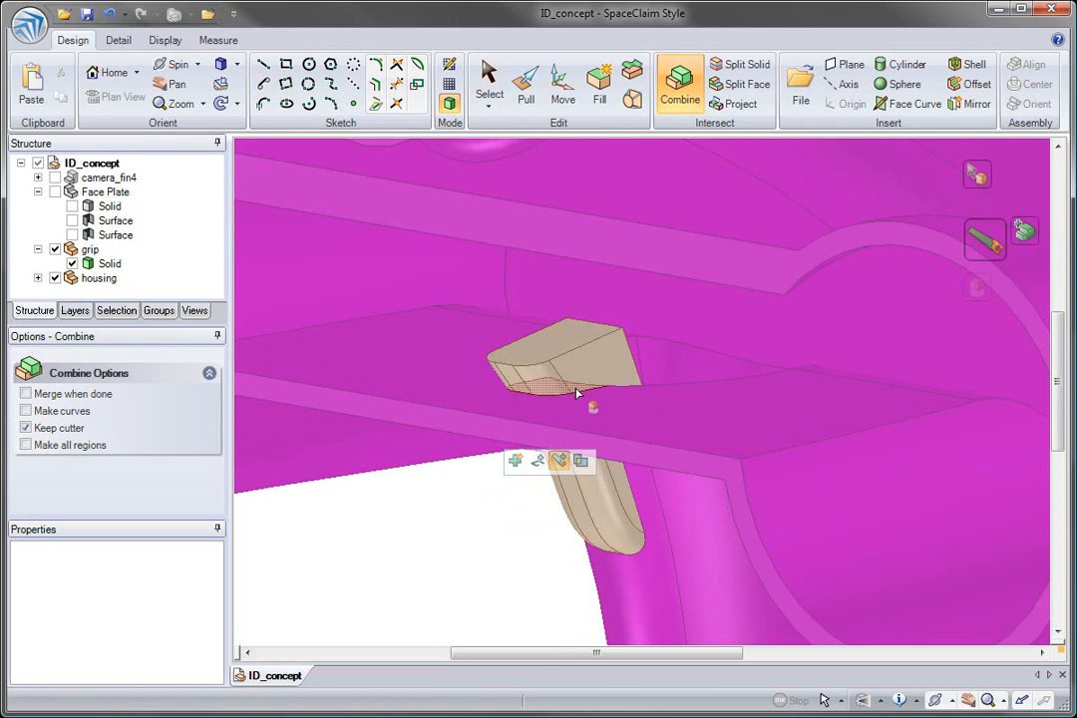
{"action": "key", "text": "ctrl+z"}
{"action": "key", "text": "Escape"}
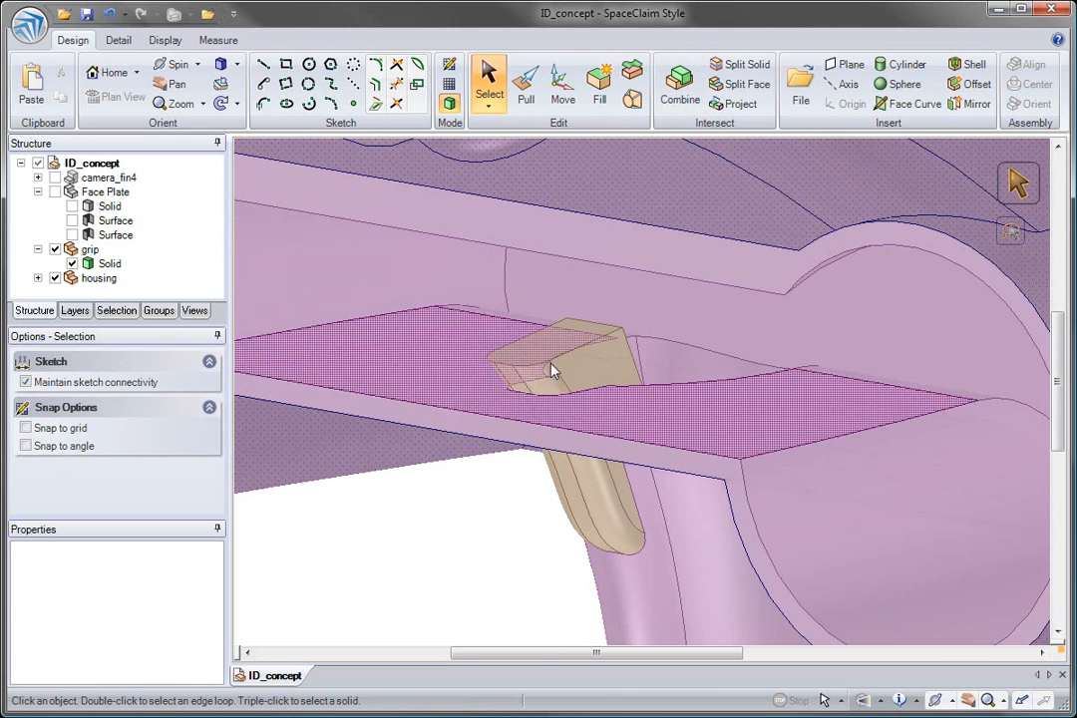
Hide the grip and pull the whole side wall of the cut-out in the handle by -1 mm
{"action": "left_click", "coordinate": [563, 363]}
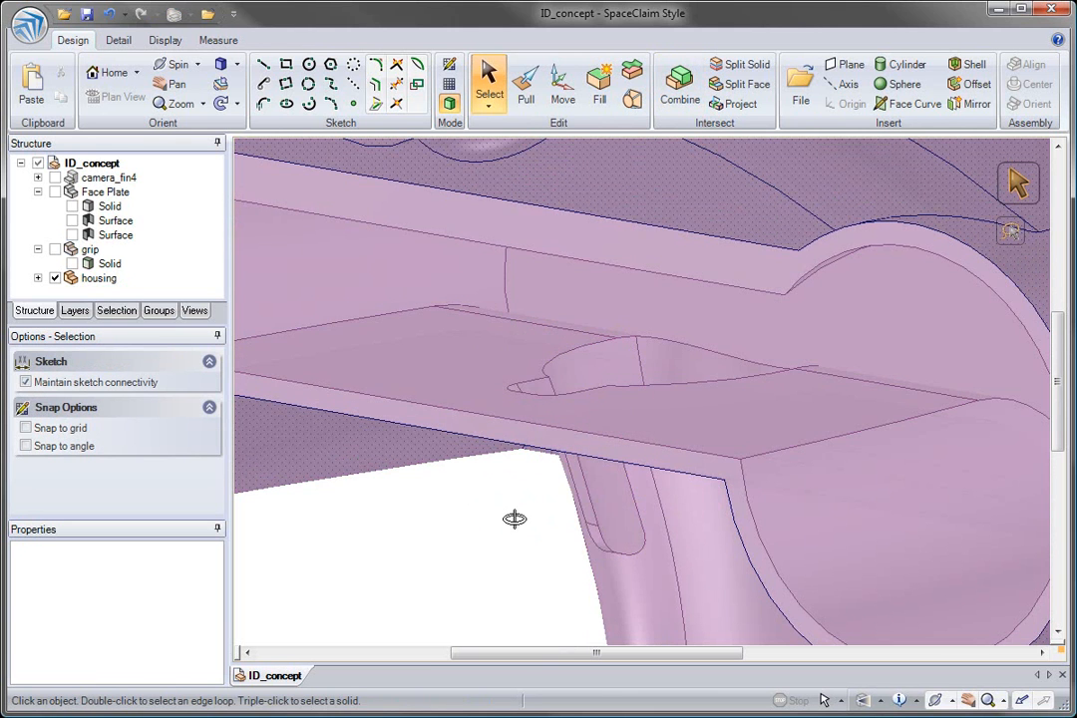
{"action": "middle_click_drag", "start_coordinate": [515, 518], "coordinate": [606, 419]}
{"action": "scroll", "coordinate": [608, 424], "scroll_direction": "up", "scroll_amount": 4}
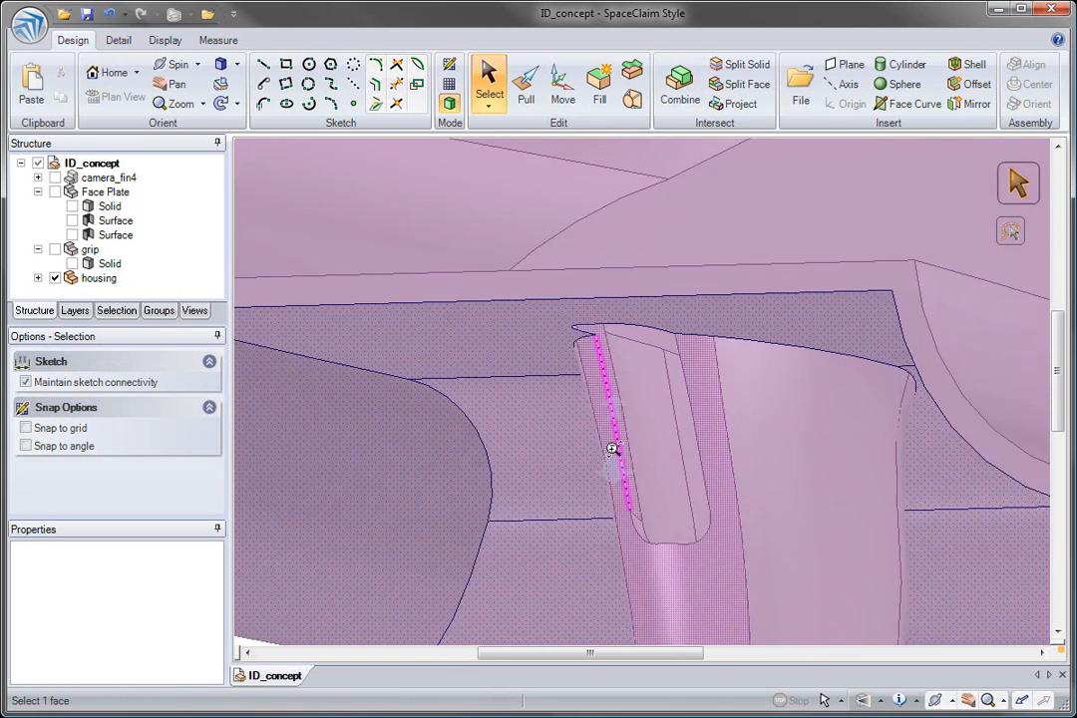
{"action": "double_click", "coordinate": [627, 446]}
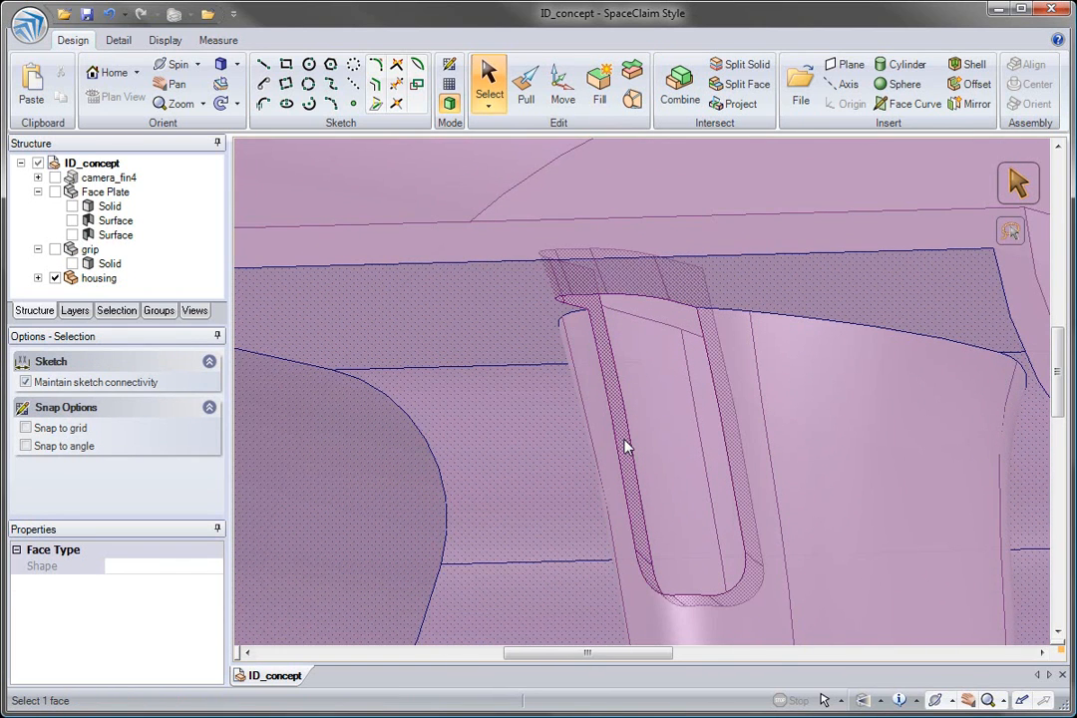
{"action": "key", "text": "p"}
{"action": "key", "text": "space"}
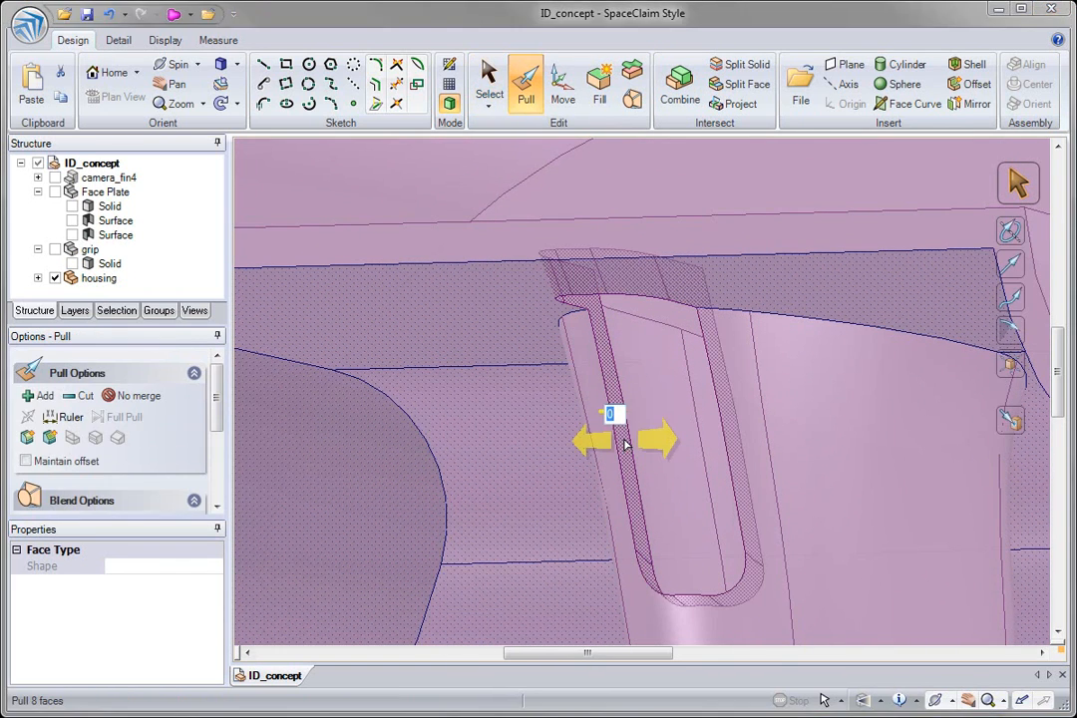
{"action": "type", "text": "-1"}
{"action": "key", "text": "Return"}
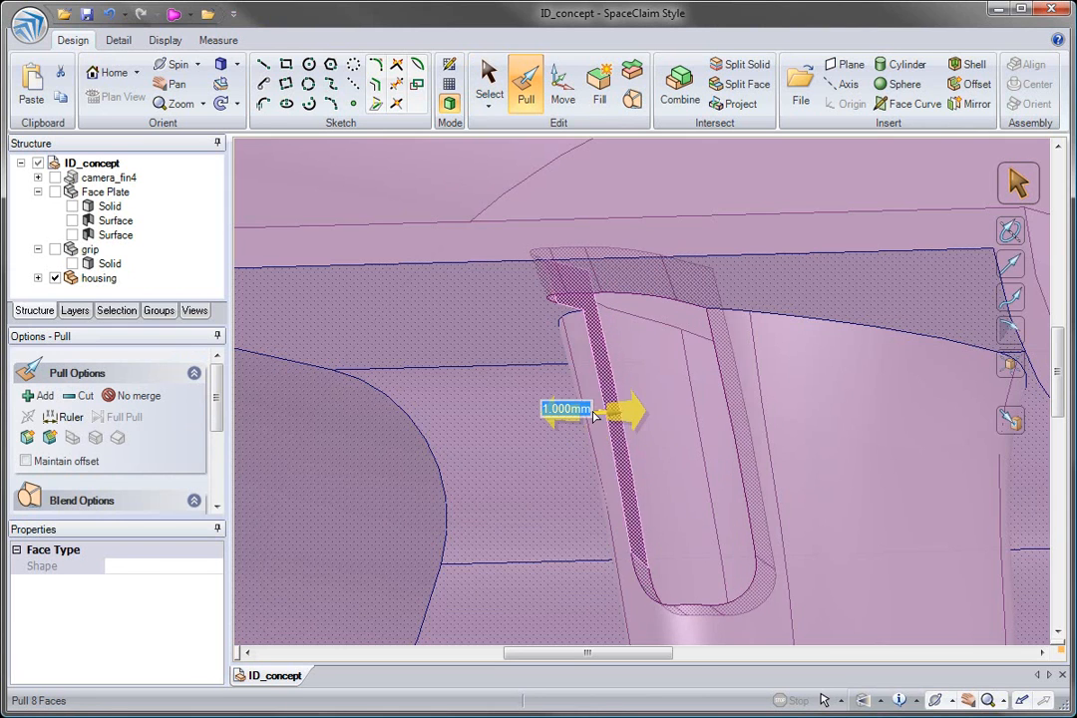
{"action": "middle_click_drag", "start_coordinate": [623, 441], "coordinate": [551, 228], "text": "shift"}
{"action": "key", "text": "Escape"}
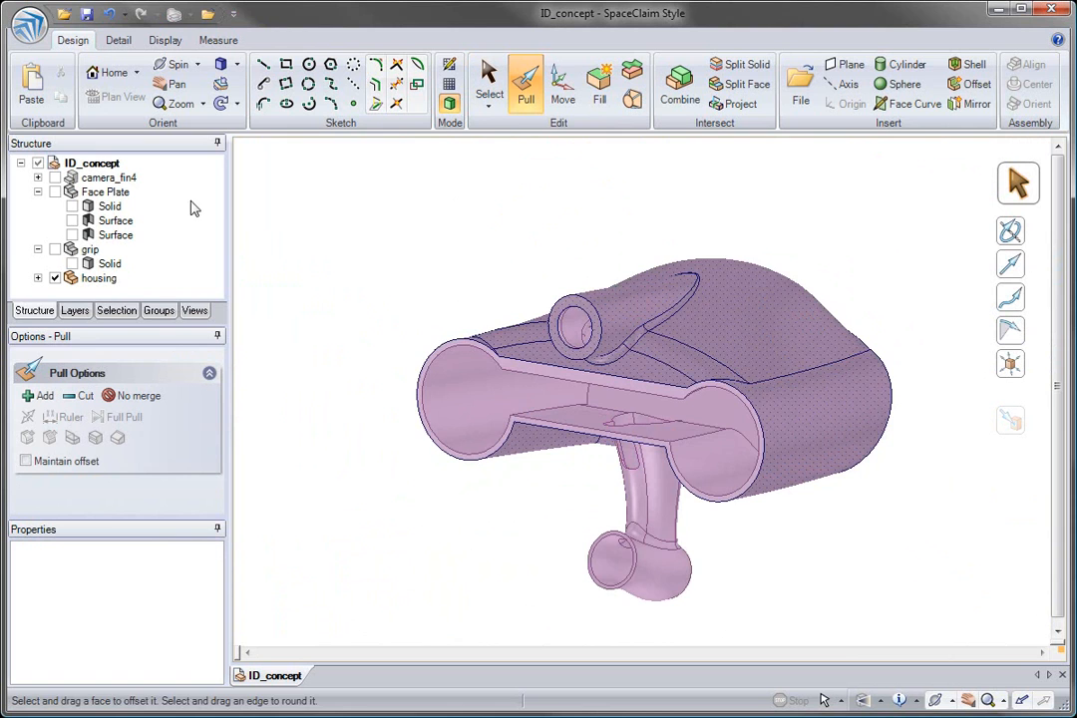
Show all components of the assembly and save the design as a new numbered version
{"action": "left_click", "coordinate": [37, 164]}
{"action": "left_click", "coordinate": [37, 164]}
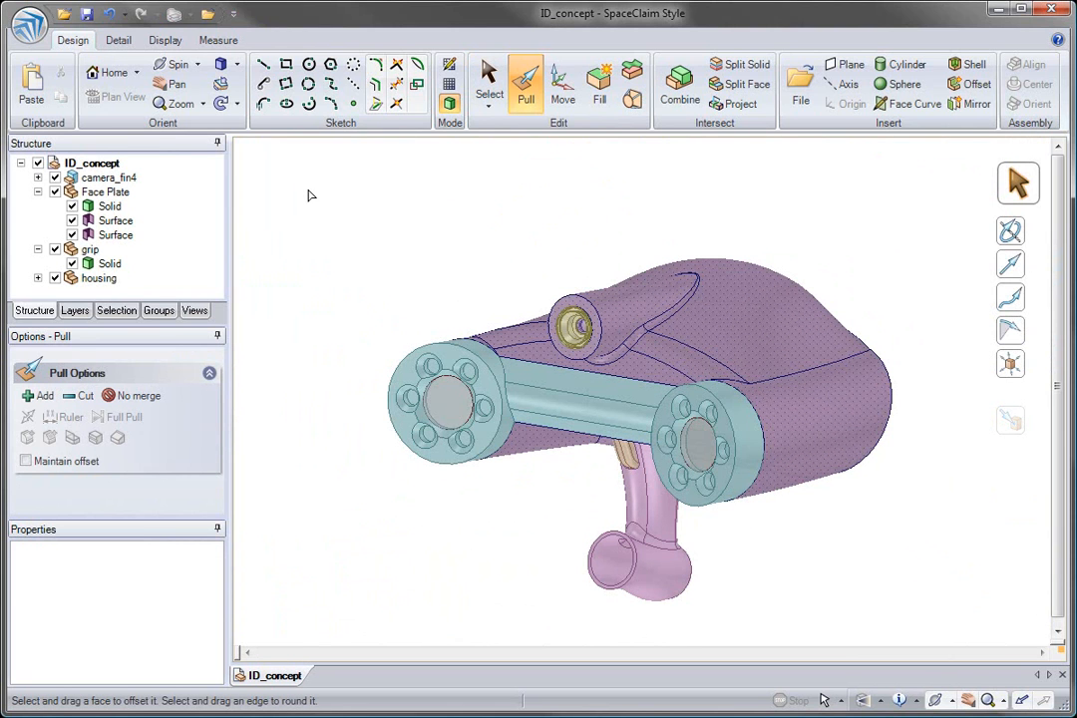
{"action": "left_click", "coordinate": [30, 24]}
{"action": "mouse_move", "coordinate": [67, 182]}
{"action": "left_click", "coordinate": [205, 121]}
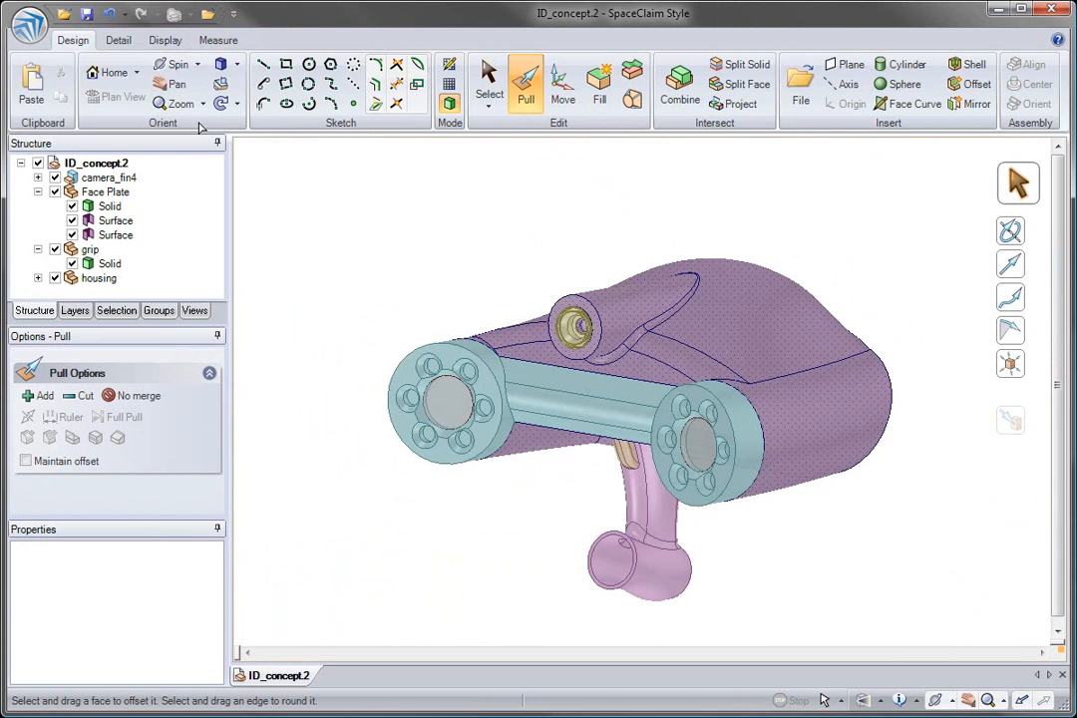
Create a 3D Markup document comparing the current design with the previous version ID_concept.scdoc
{"action": "left_click", "coordinate": [30, 25]}
{"action": "mouse_move", "coordinate": [47, 63]}
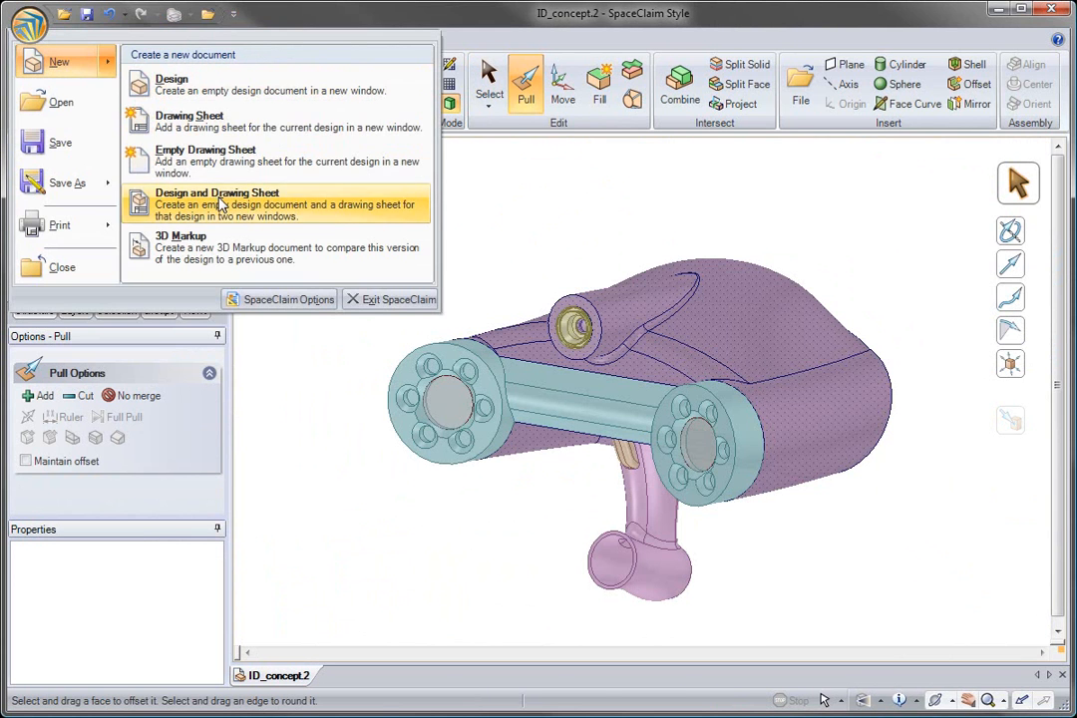
{"action": "left_click", "coordinate": [223, 247]}
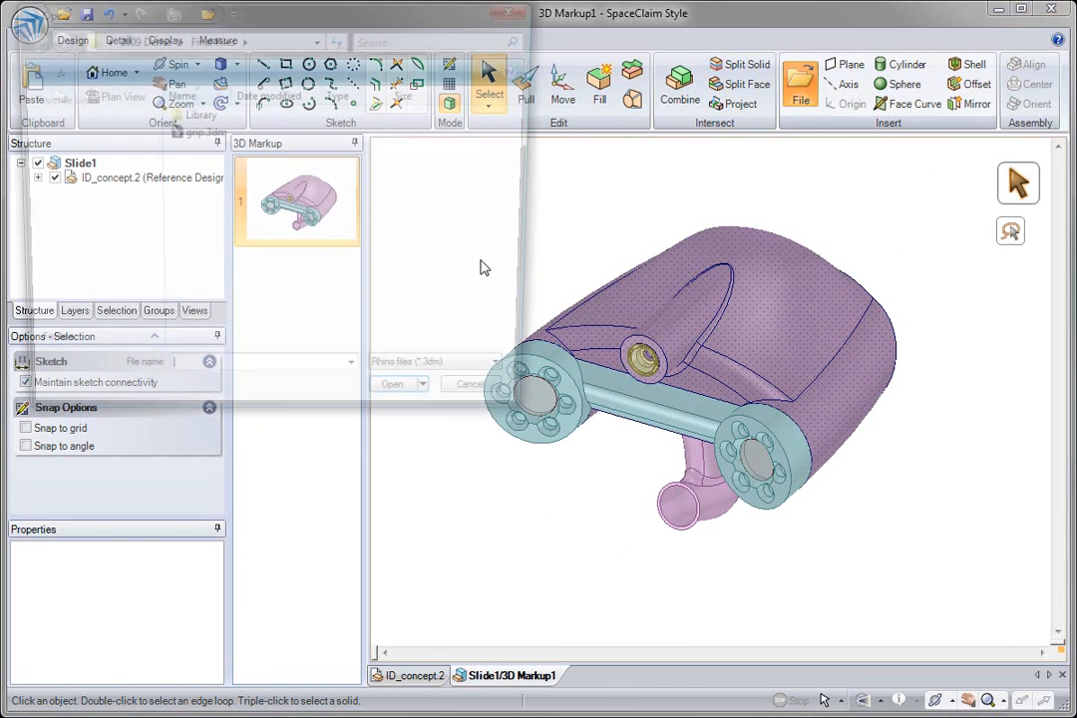
{"action": "left_click", "coordinate": [420, 377]}
{"action": "left_click", "coordinate": [418, 389]}
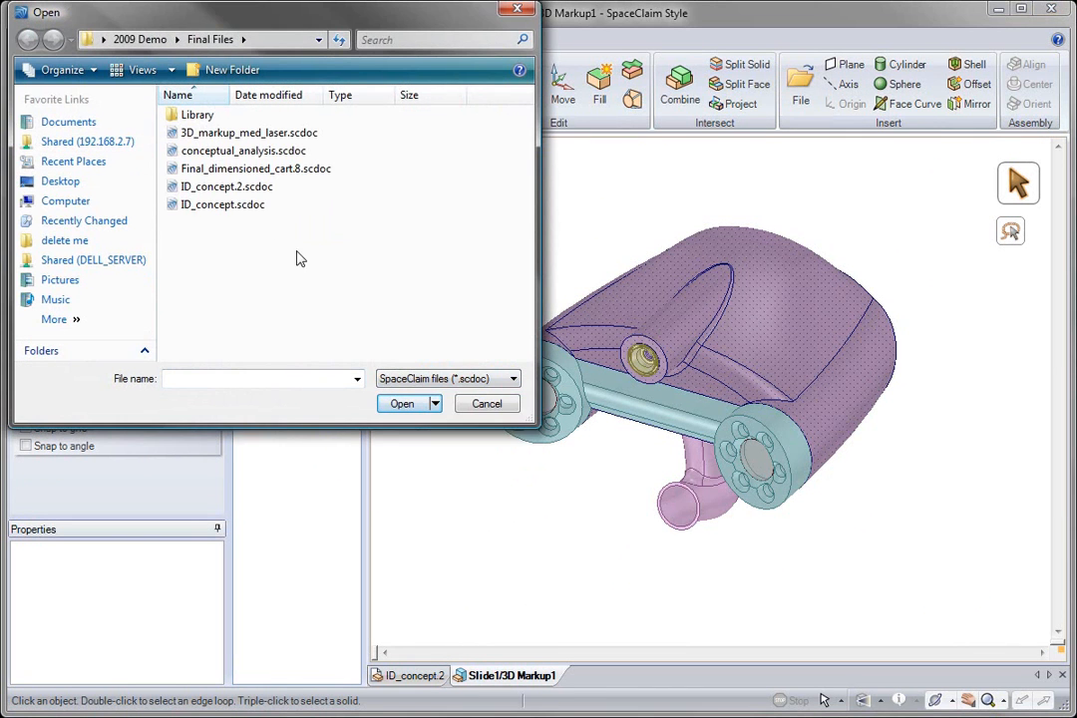
{"action": "double_click", "coordinate": [253, 209]}
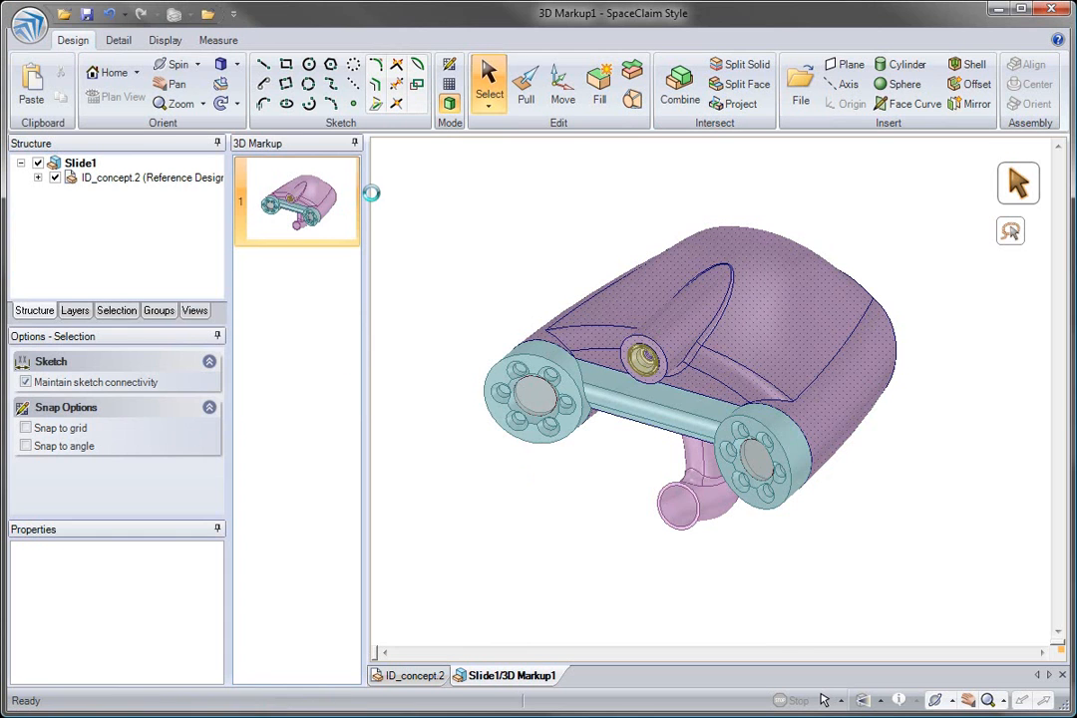
Move the original version to the left of the new design so the two models stand side by side
{"action": "left_click_drag", "start_coordinate": [725, 391], "coordinate": [489, 259]}
{"action": "left_click", "coordinate": [543, 282]}
{"action": "middle_click_drag", "start_coordinate": [543, 281], "coordinate": [695, 267], "text": "ctrl"}
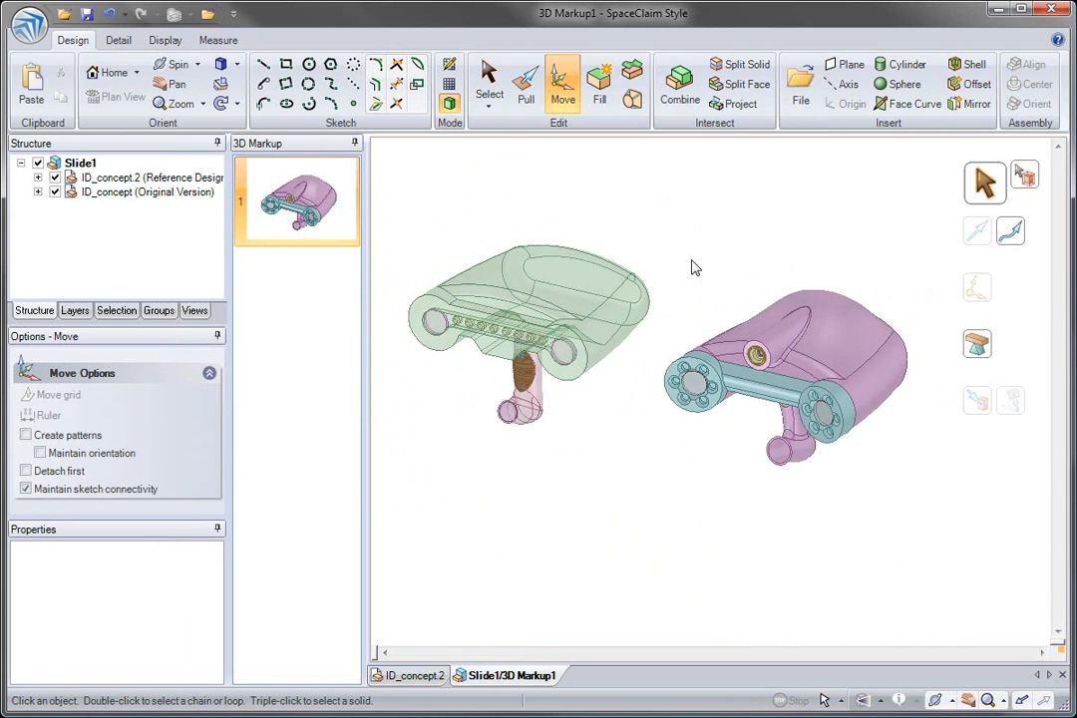
Add the note "New housing for fourth lens" above the new design on an annotation plane in front of the models
{"action": "left_click", "coordinate": [119, 40]}
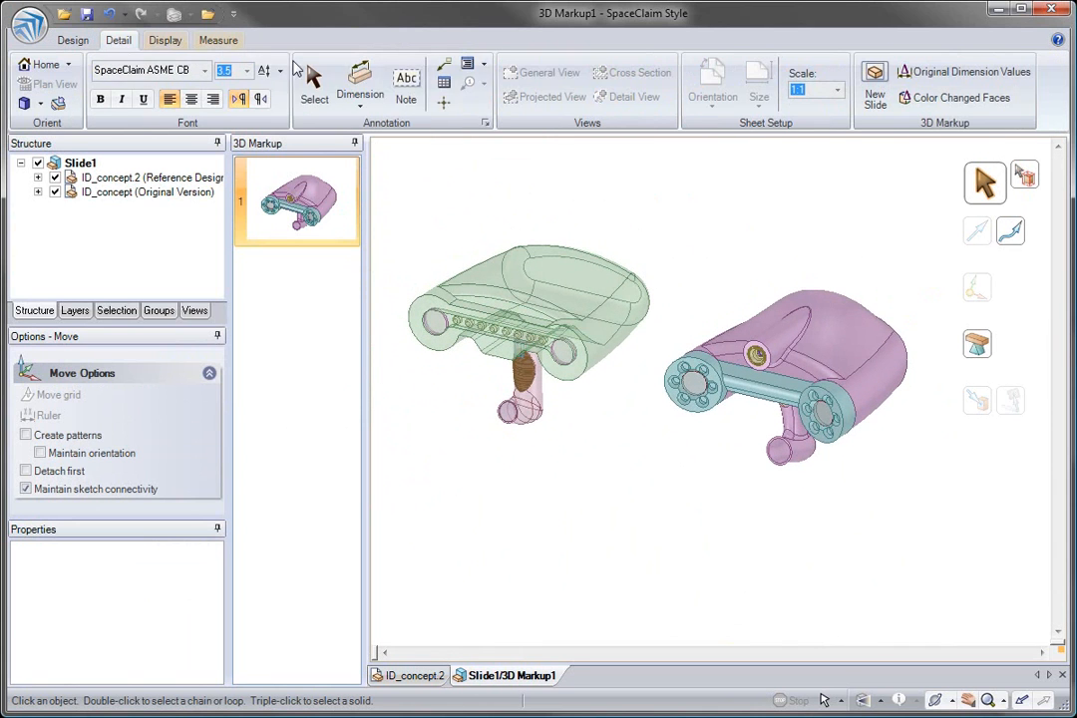
{"action": "left_click", "coordinate": [406, 84]}
{"action": "left_click", "coordinate": [510, 354]}
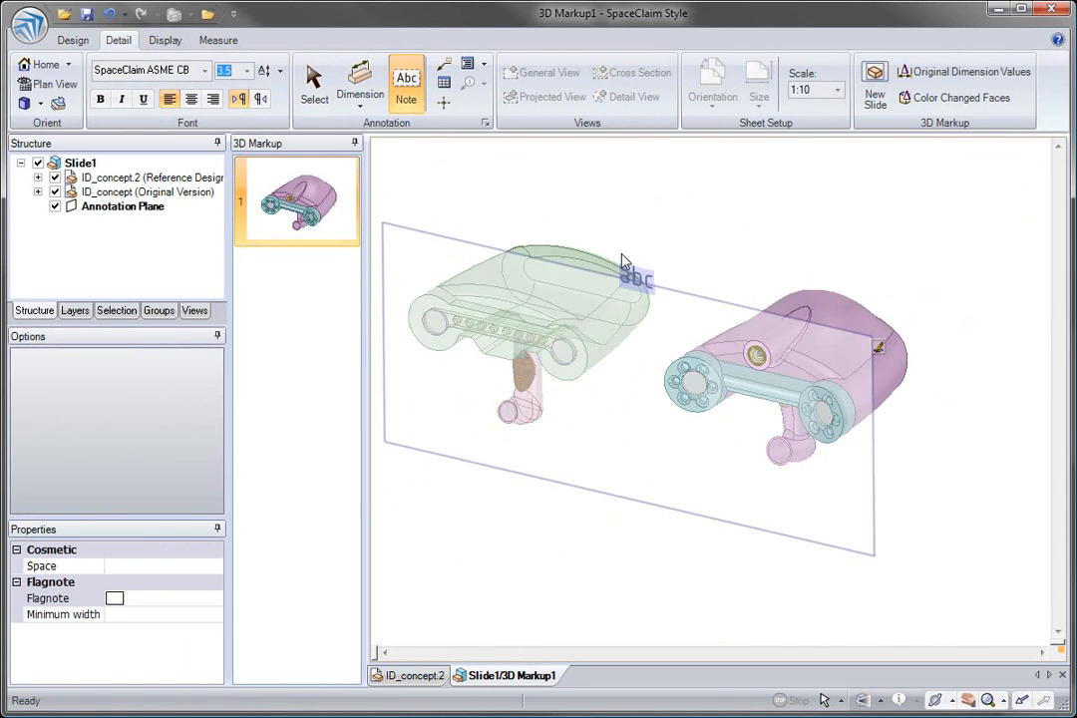
{"action": "type", "text": "New housing for"}
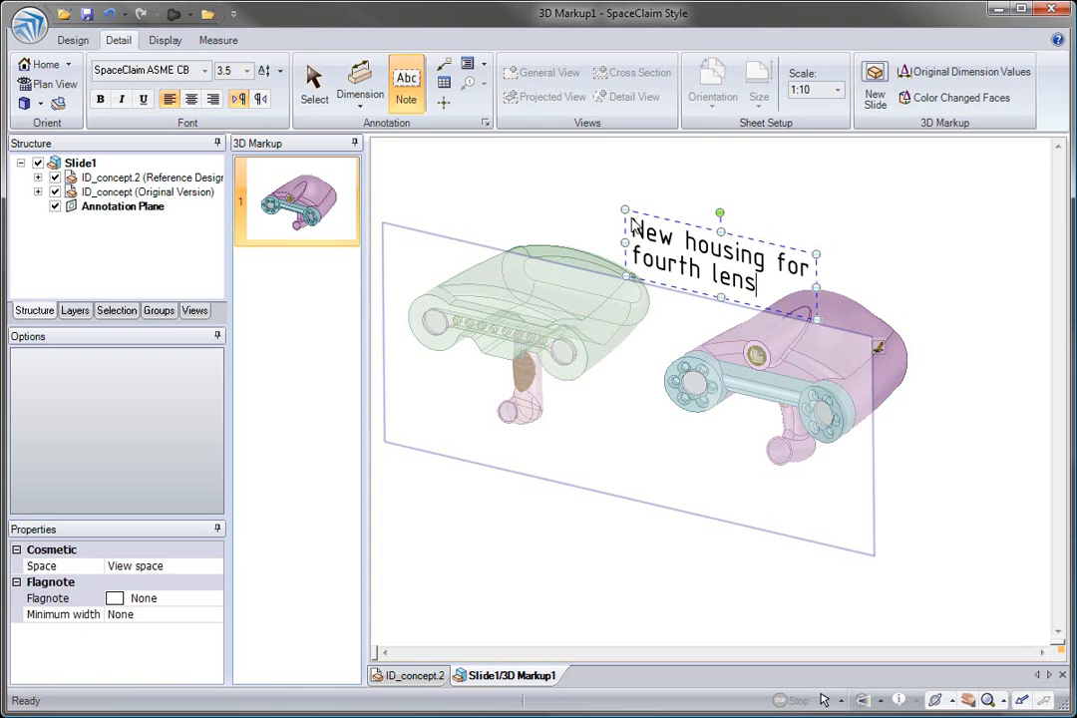
Attach a leader from the note to the top face of the new housing
{"action": "right_click", "coordinate": [610, 180]}
{"action": "left_click", "coordinate": [681, 154]}
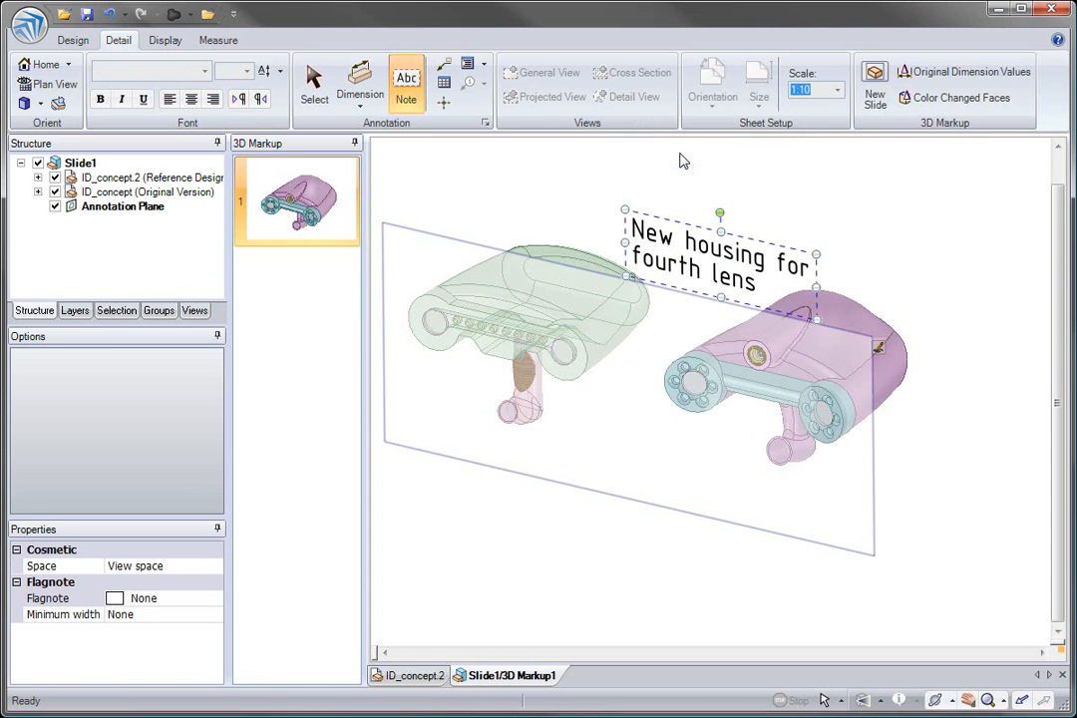
{"action": "left_click", "coordinate": [721, 321]}
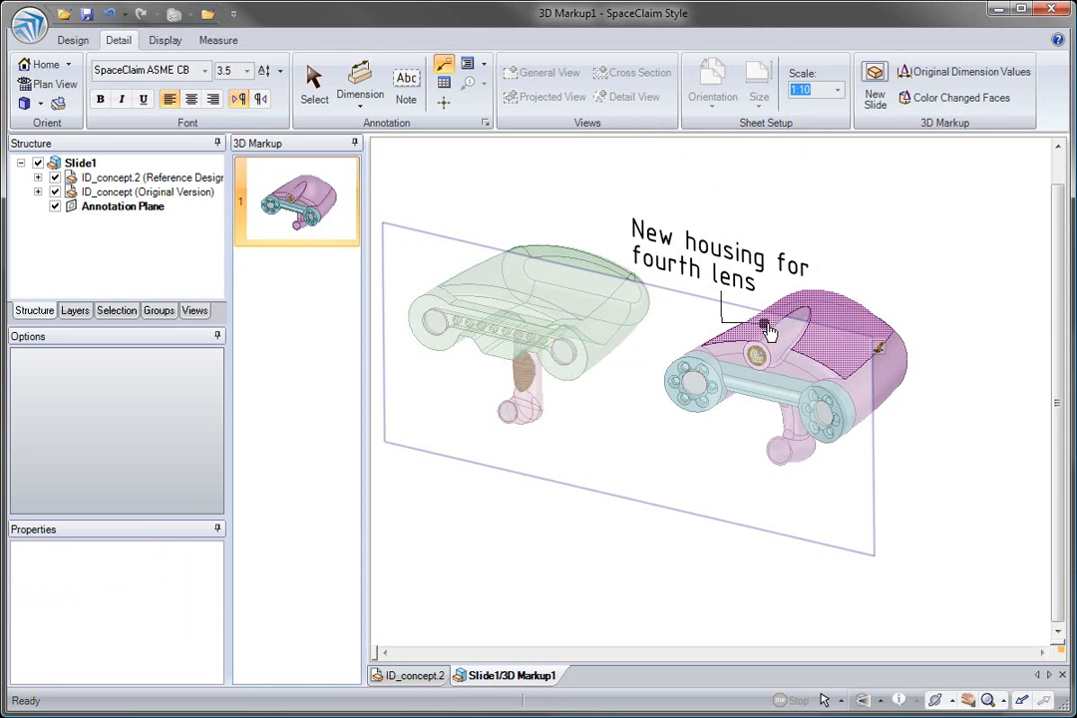
{"action": "left_click", "coordinate": [750, 320]}
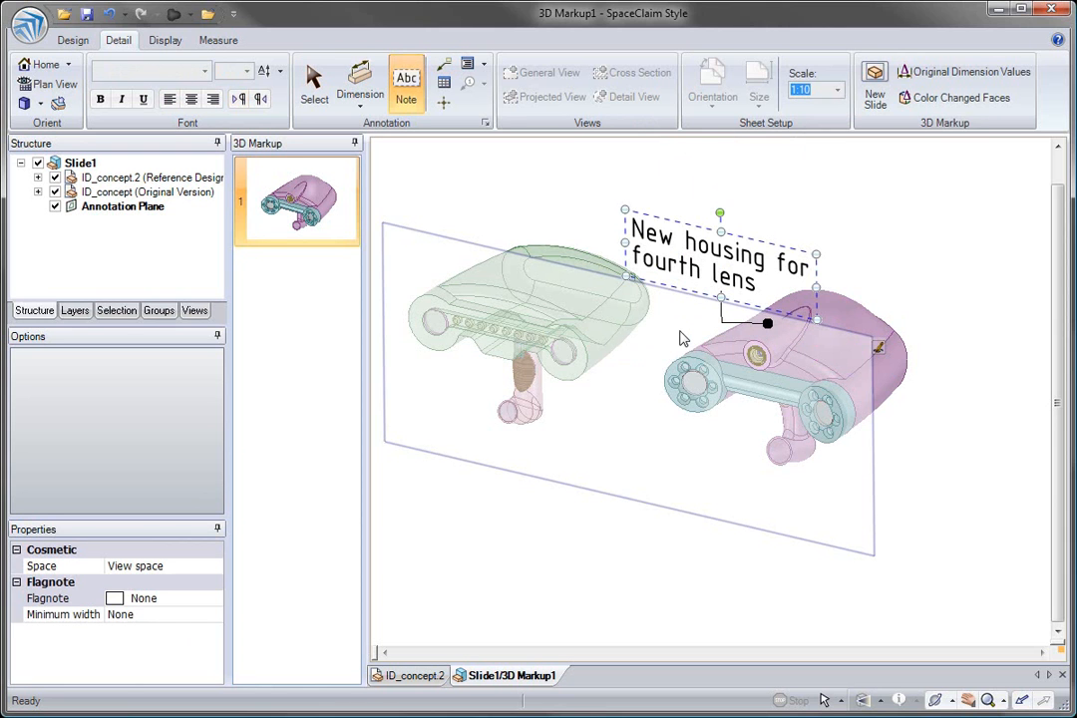
{"action": "left_click", "coordinate": [589, 220]}
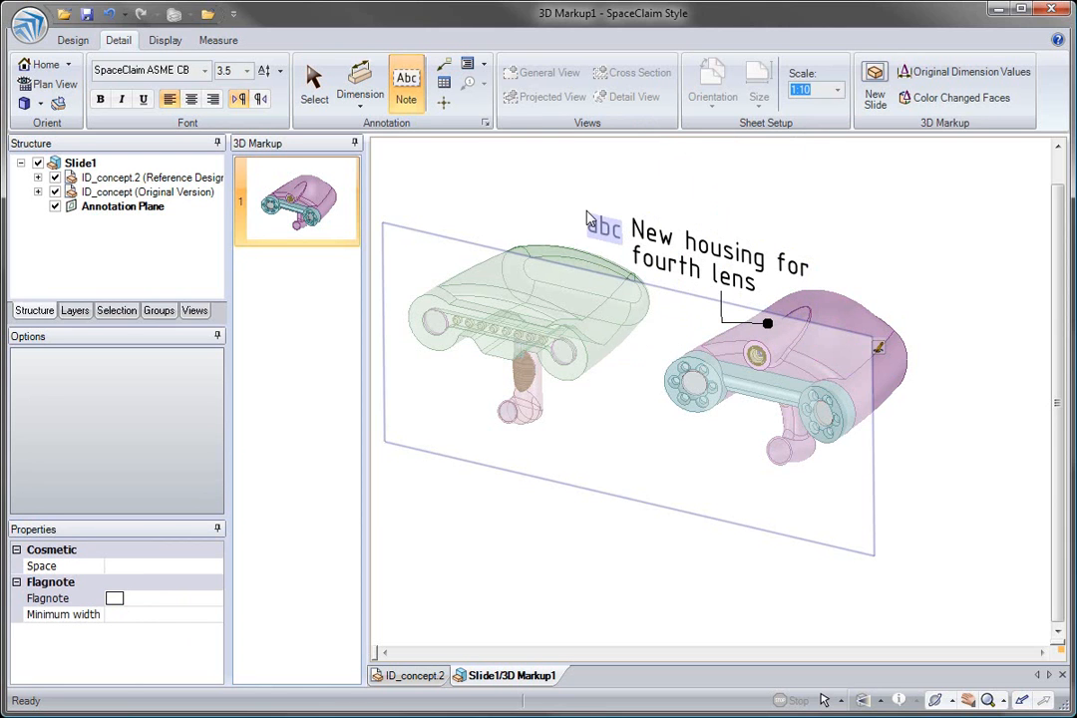
Compare both versions with Color Changed Faces turned on briefly, and switch the colouring off again
{"action": "left_click", "coordinate": [925, 97]}
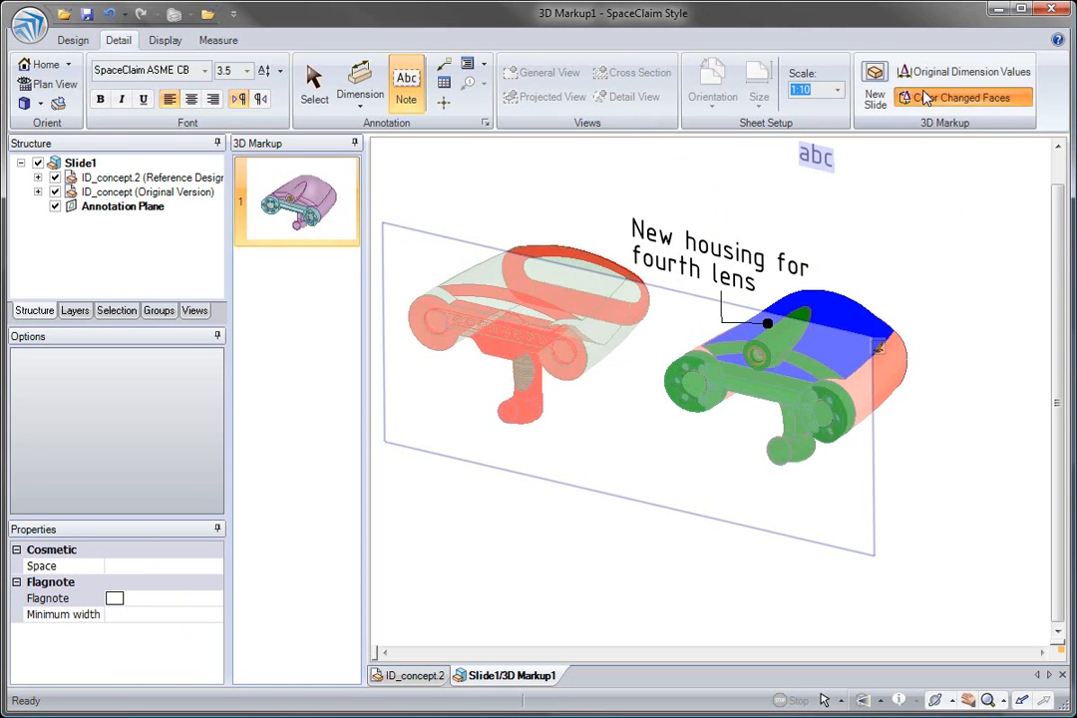
{"action": "left_click", "coordinate": [925, 97]}
{"action": "key", "text": "Escape"}
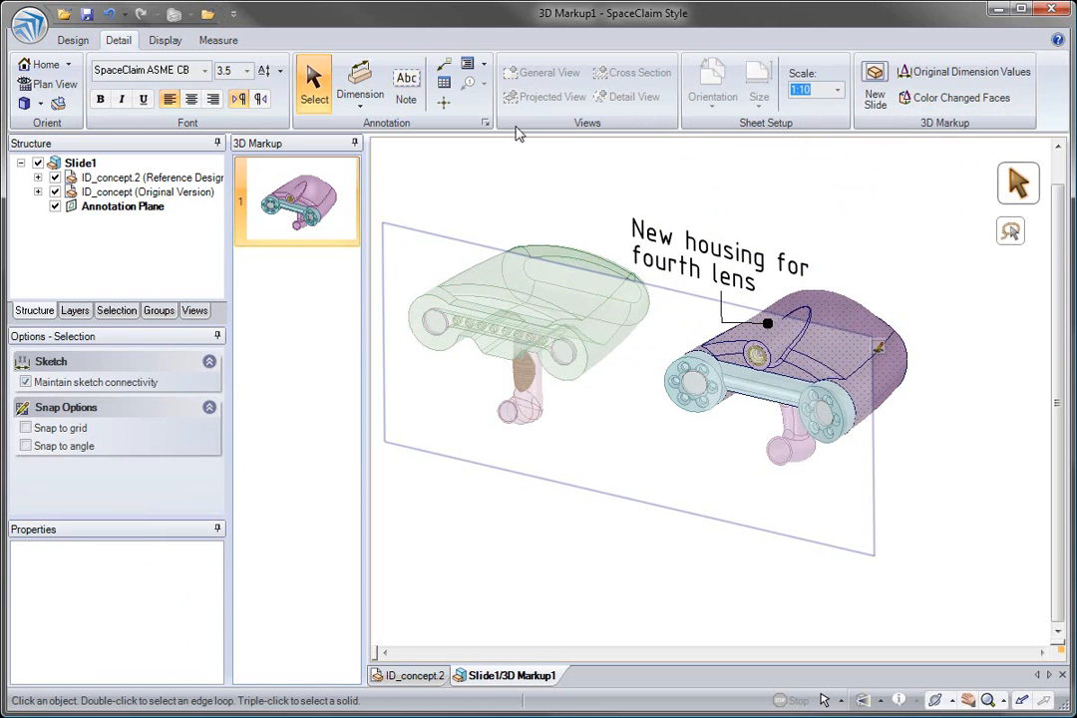
Insert the image medical_laser_final.20.jpg on the annotation plane, beside the new design
{"action": "left_click", "coordinate": [207, 14]}
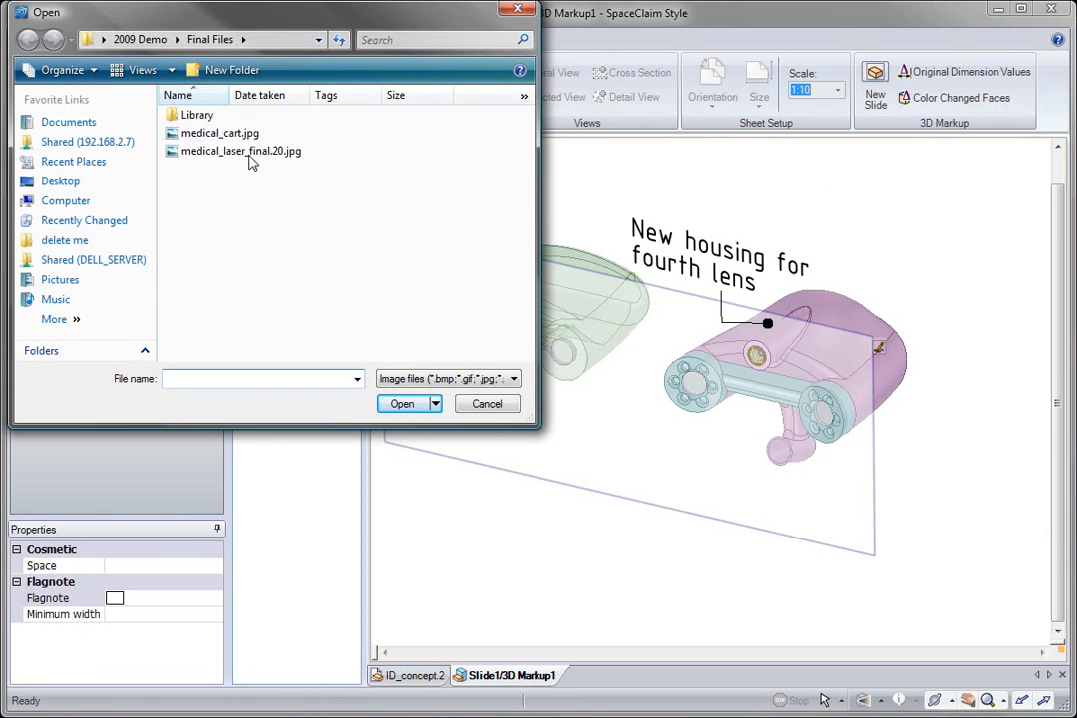
{"action": "key", "text": "Escape"}
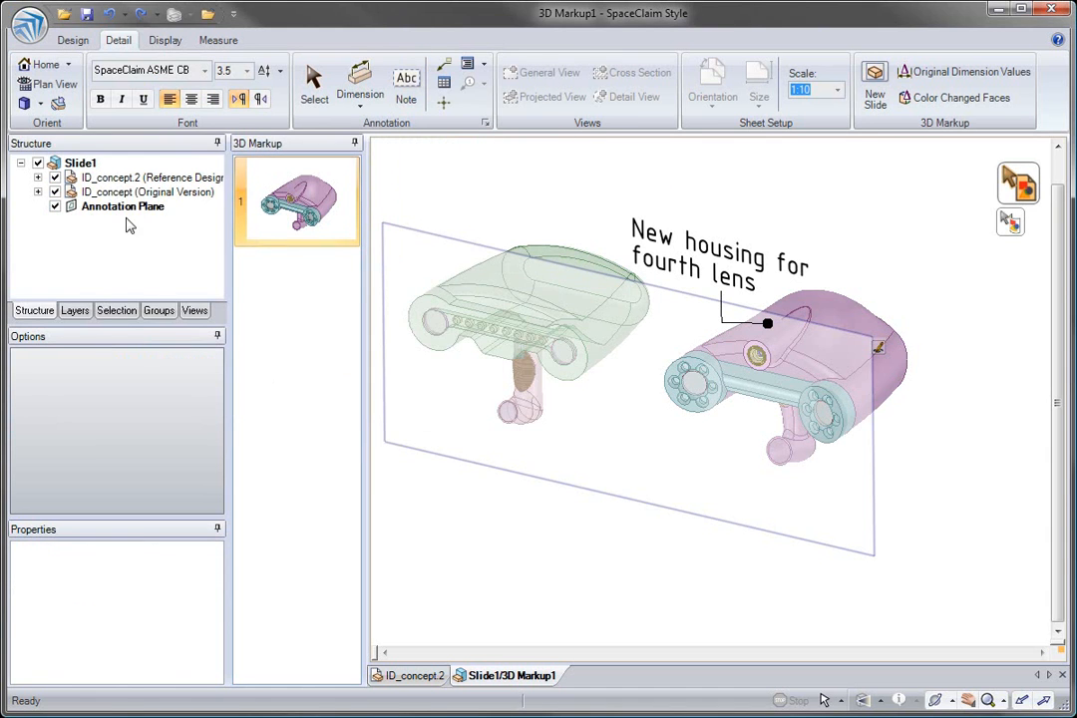
{"action": "left_click", "coordinate": [123, 206]}
{"action": "scroll", "coordinate": [642, 465], "scroll_direction": "down", "scroll_amount": 3}
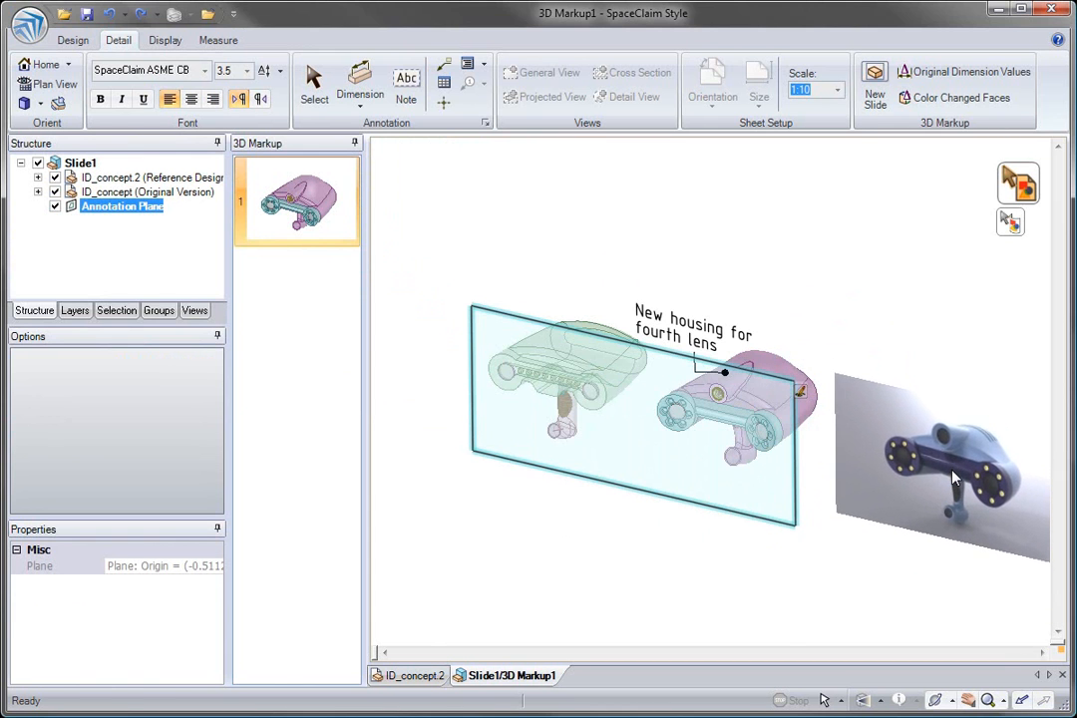
{"action": "left_click", "coordinate": [952, 471]}
{"action": "middle_click_drag", "start_coordinate": [939, 464], "coordinate": [856, 411], "text": "shift"}
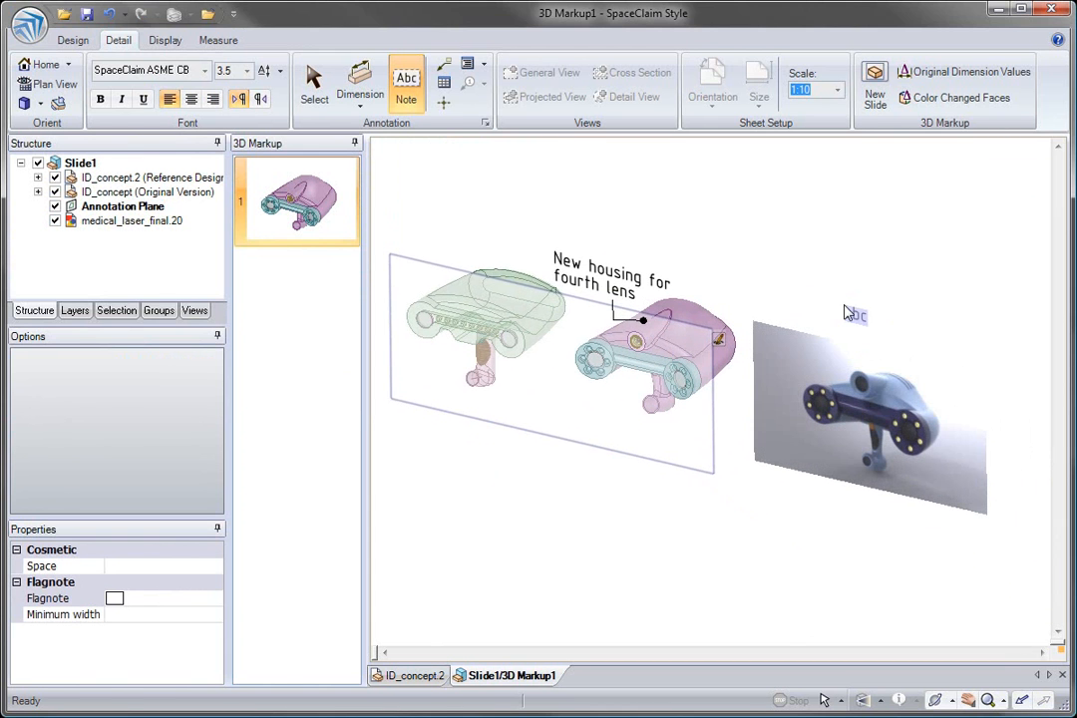
{"action": "key", "text": "Escape"}
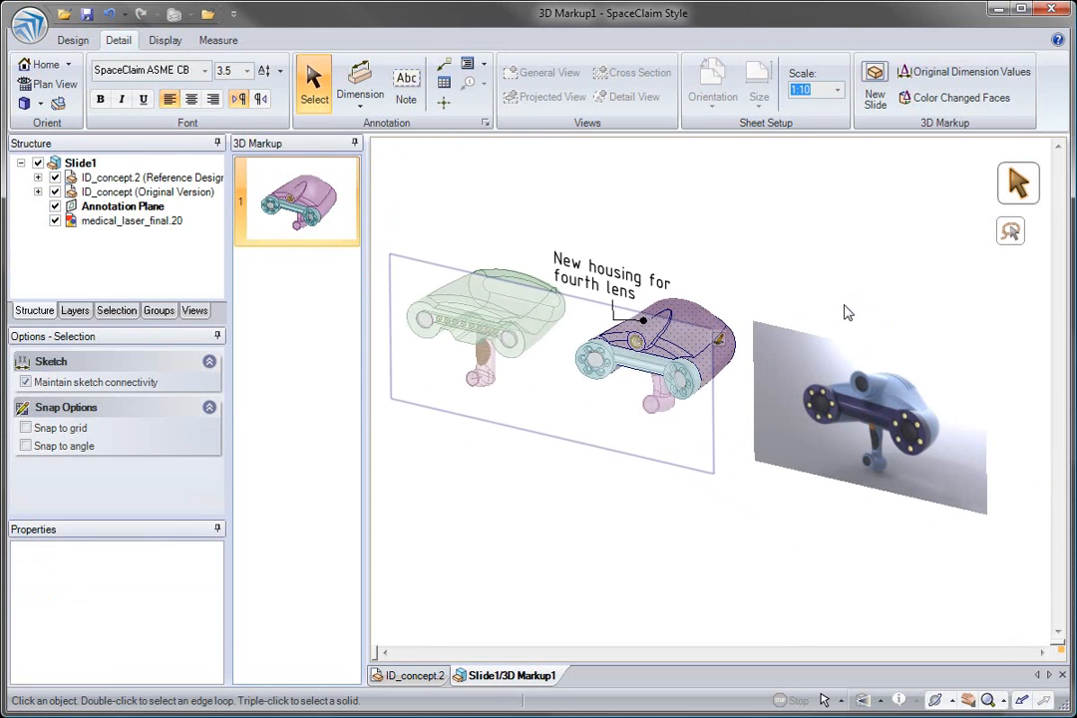